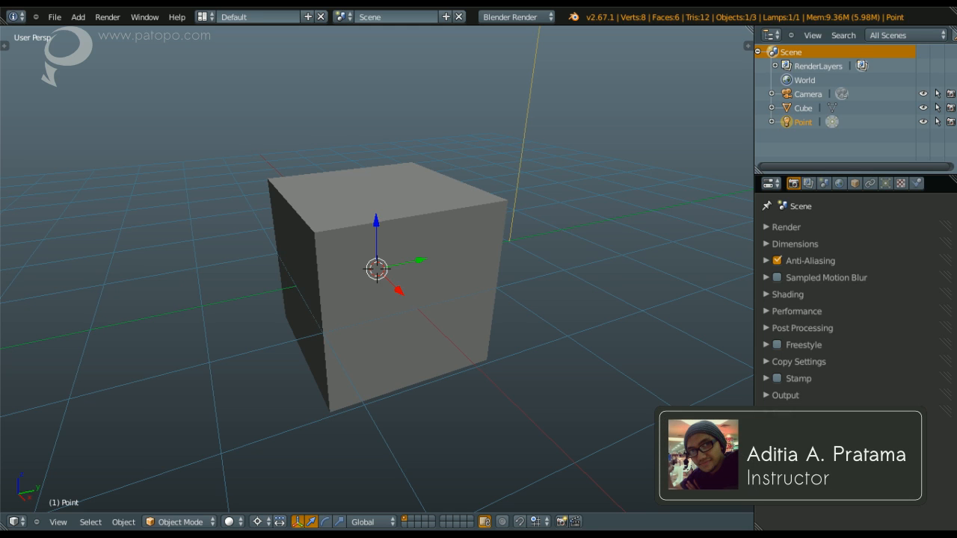
scroll(430, 170, down, 3)
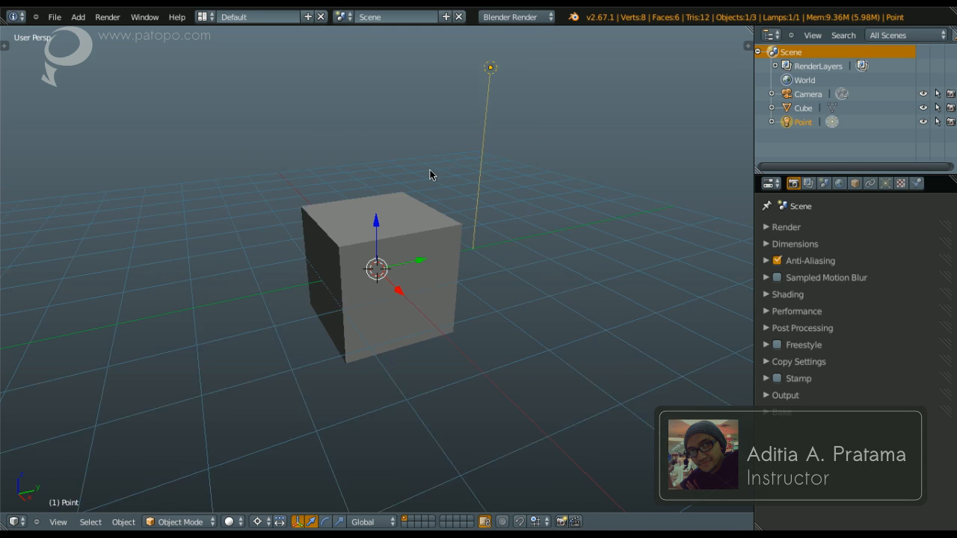
middle_drag(432, 201, 421, 226)
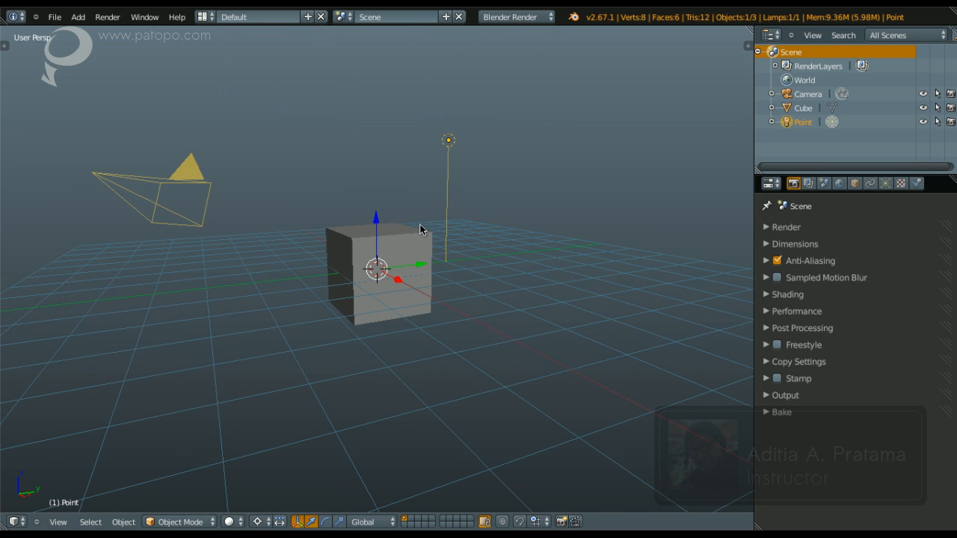
right_click(423, 251)
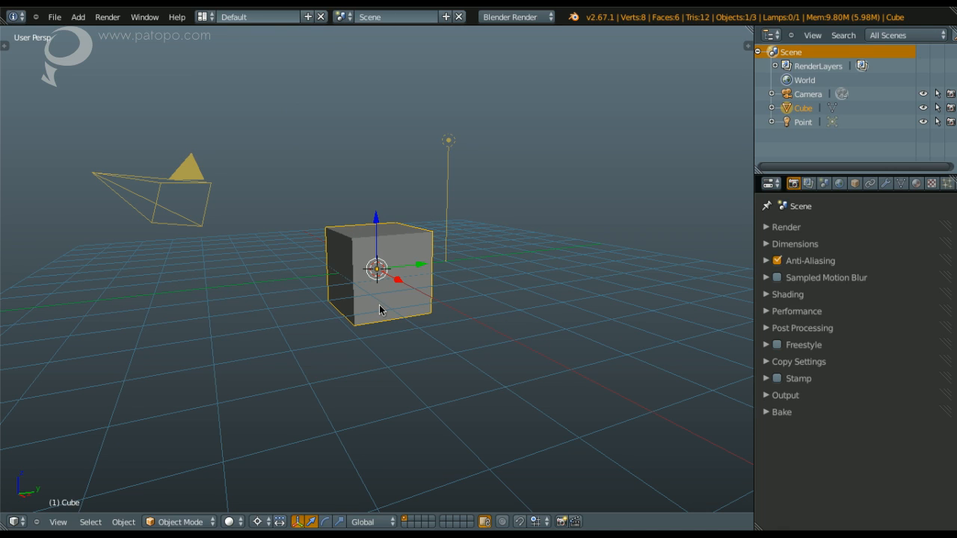
right_click(462, 137)
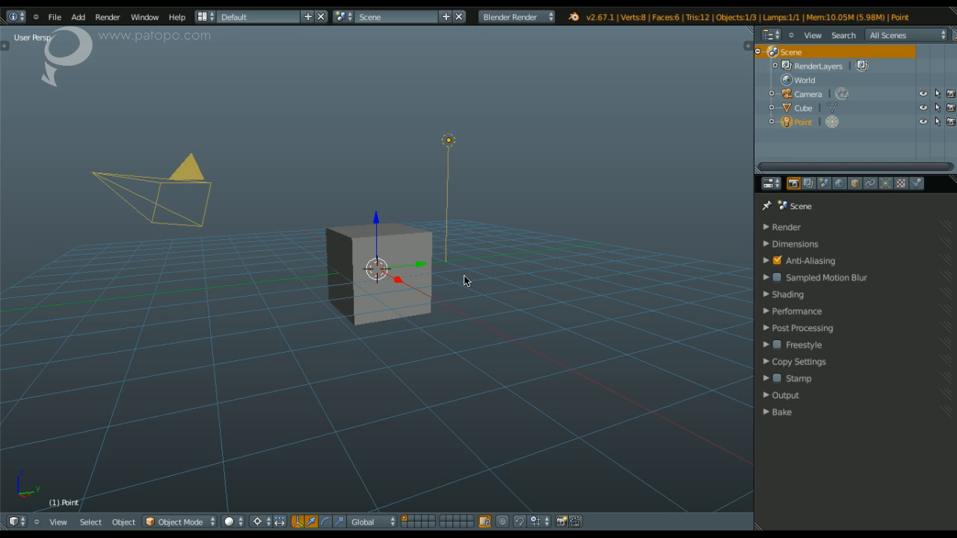
Raise the cube along the Z axis so it rests on the ground grid
right_click(433, 255)
drag(378, 224, 388, 238)
middle_drag(387, 238, 427, 267)
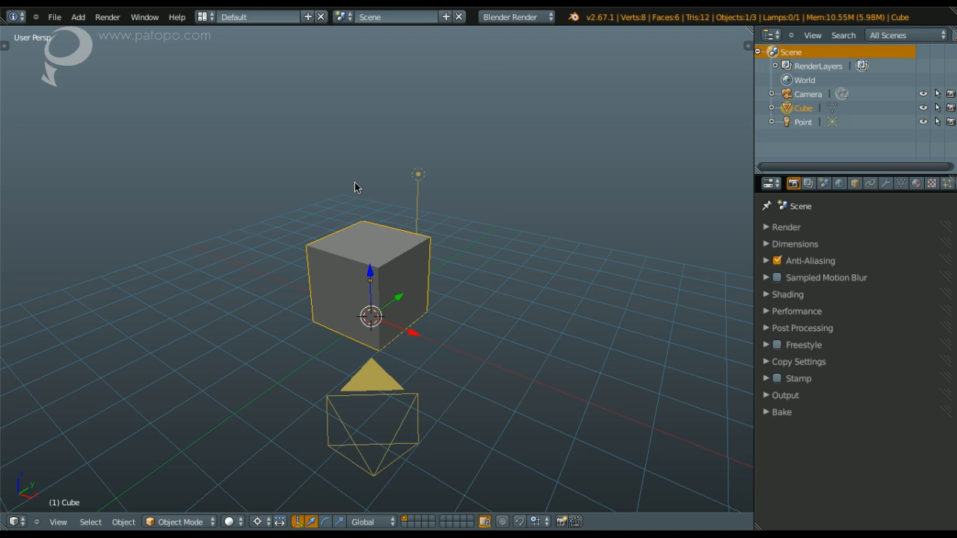
middle_drag(369, 314, 413, 311)
Add a plane mesh as the floor beneath the cube and scale it by 8
key(shift+a)
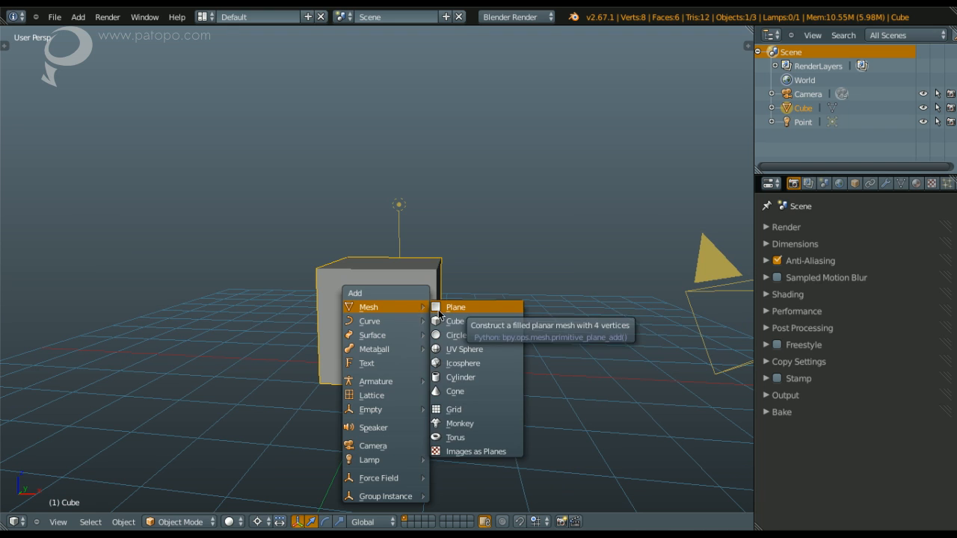
click(438, 310)
key(s)
key(8)
key(Return)
Rename the cube's material as "box"
middle_drag(439, 316, 371, 319)
right_click(371, 319)
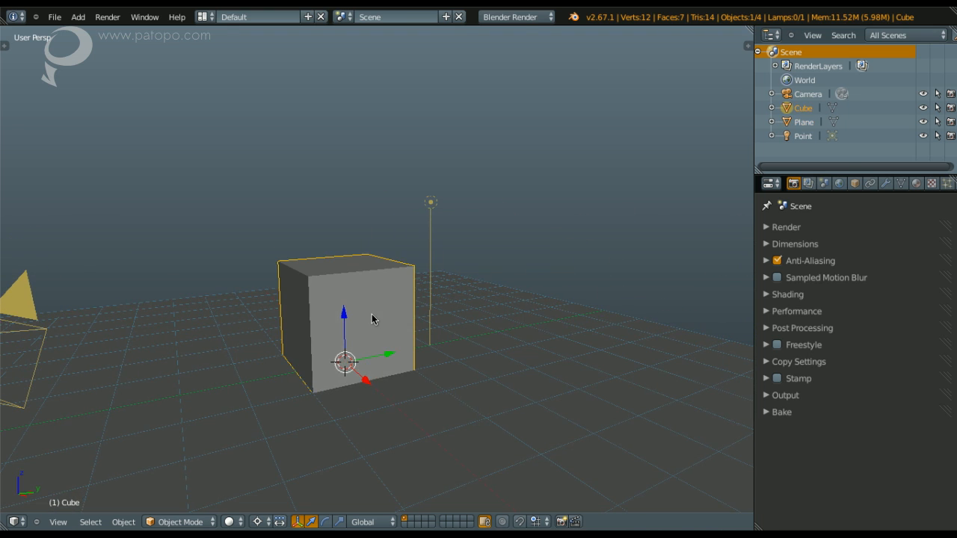
click(915, 184)
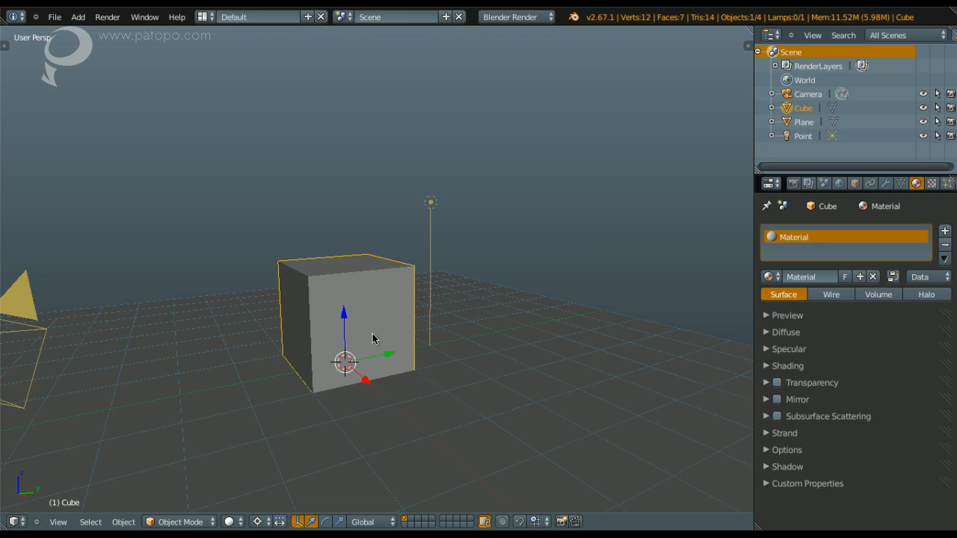
middle_drag(372, 334, 408, 348)
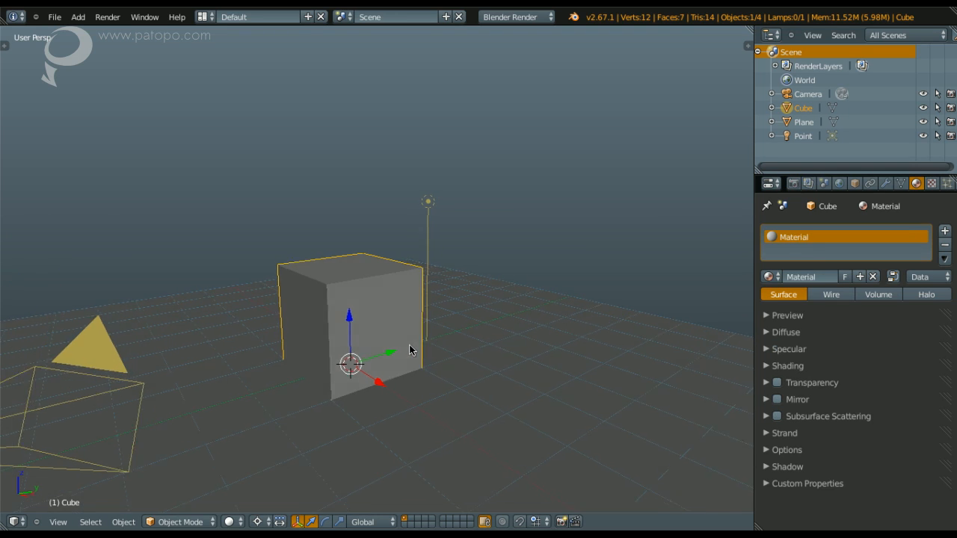
click(809, 275)
text(b)
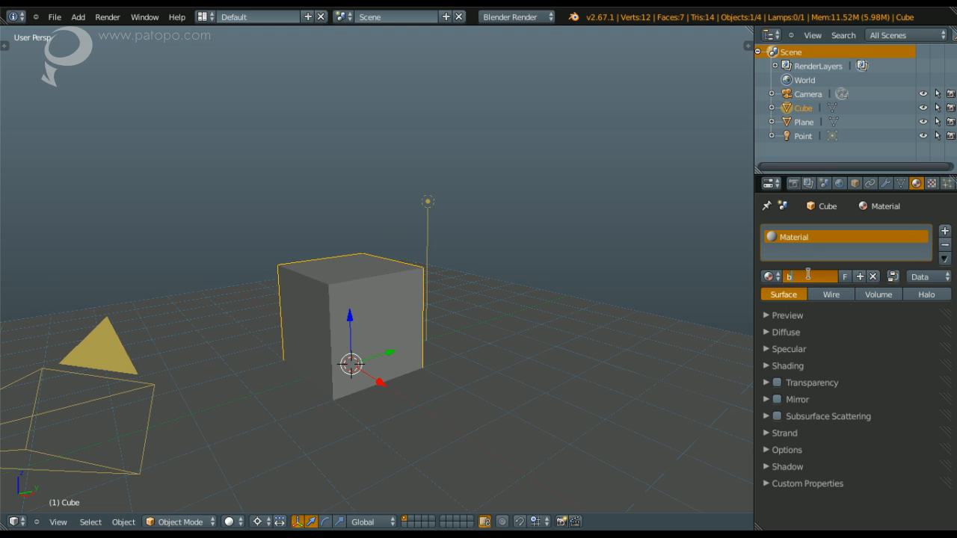
key(Return)
Set the box material's diffuse colour to blue, about R 0.136, G 0.316, B 0.800
click(775, 332)
click(777, 353)
drag(818, 229, 804, 184)
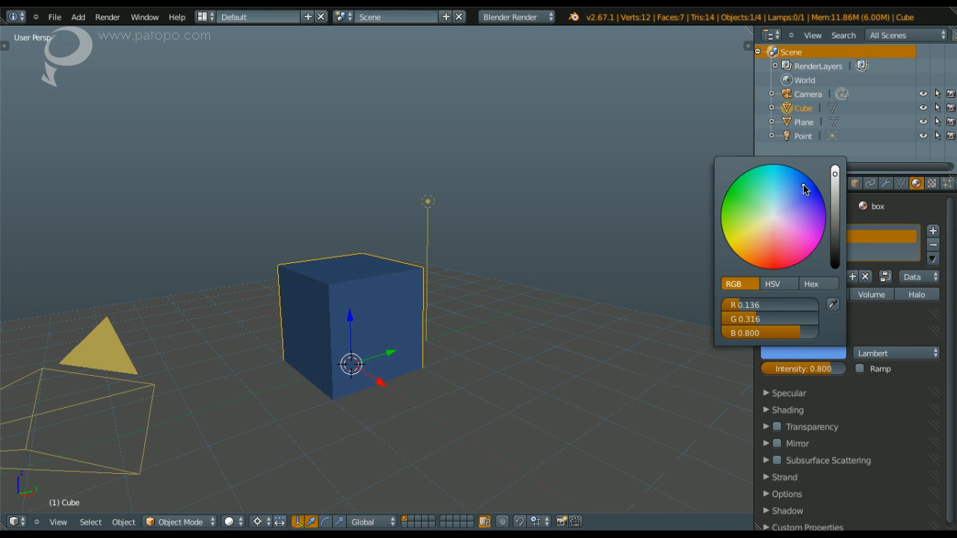
In the right view, move the lamp higher and across to the cube's opposite side, and change its type to Spot
right_click(428, 202)
mouse_move(418, 247)
middle_down()
mouse_move(394, 300)
mouse_move(341, 291)
mouse_move(426, 240)
middle_up()
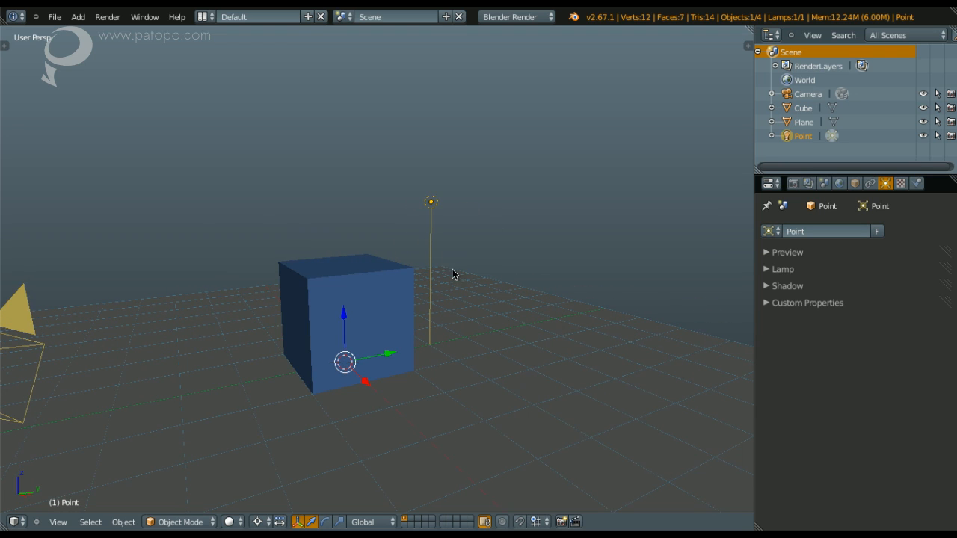
key(KP_3)
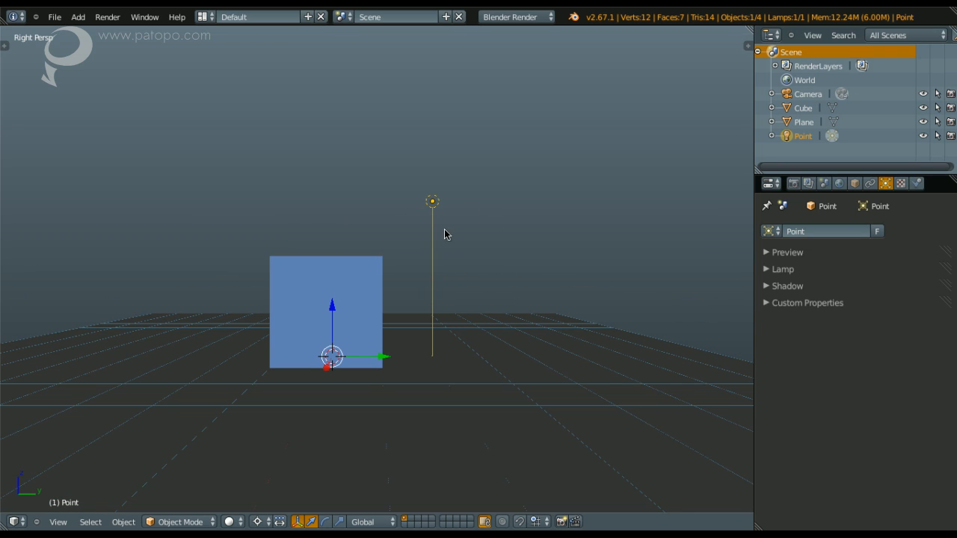
key(g)
click(234, 126)
middle_drag(274, 177, 320, 203)
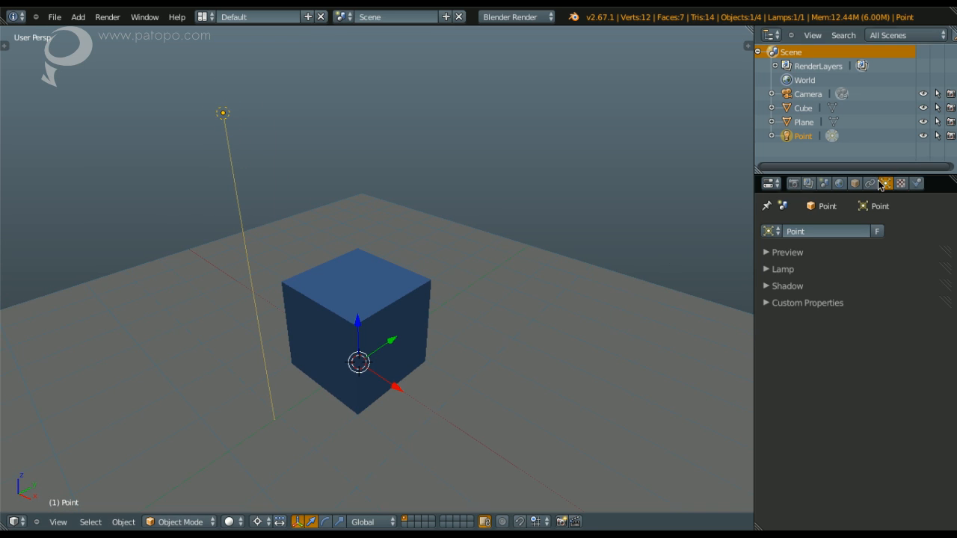
click(821, 270)
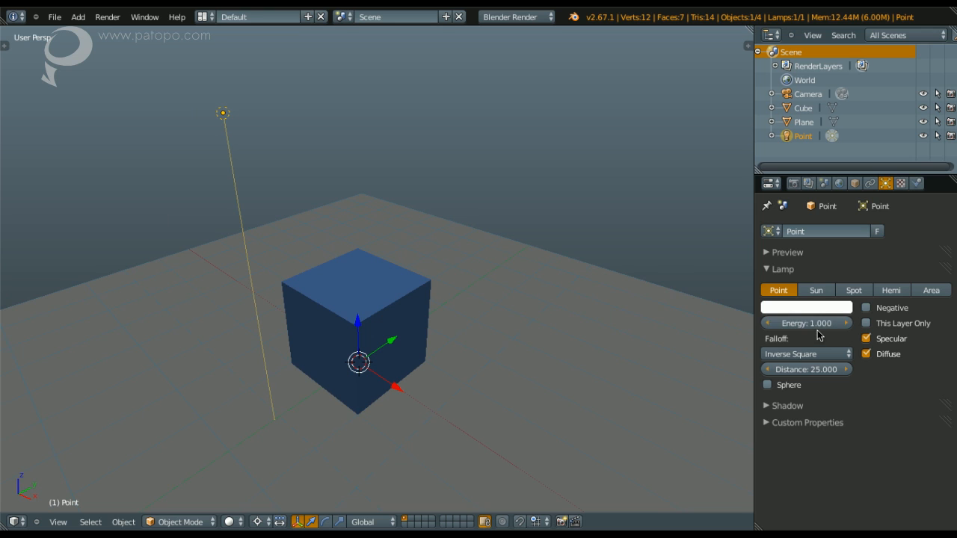
click(852, 291)
Switch to the right orthographic view and set the pivot point to Median for rotating the spot lamp
key(q)
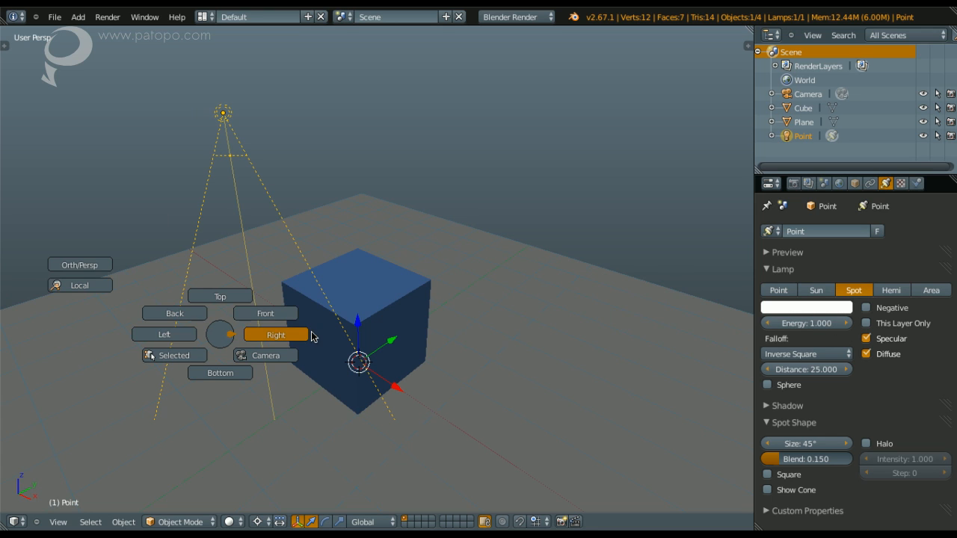
click(314, 336)
key(q)
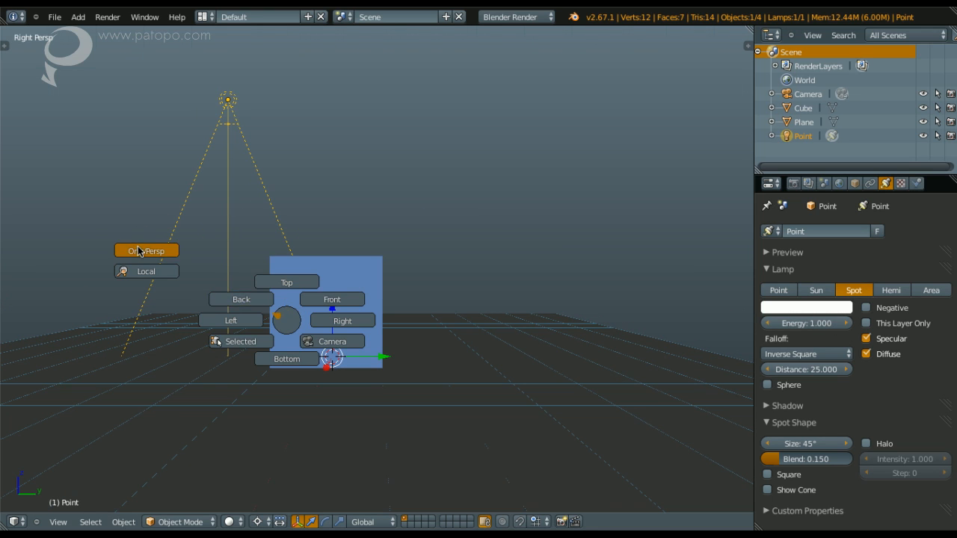
click(143, 250)
key(r)
right_click(375, 259)
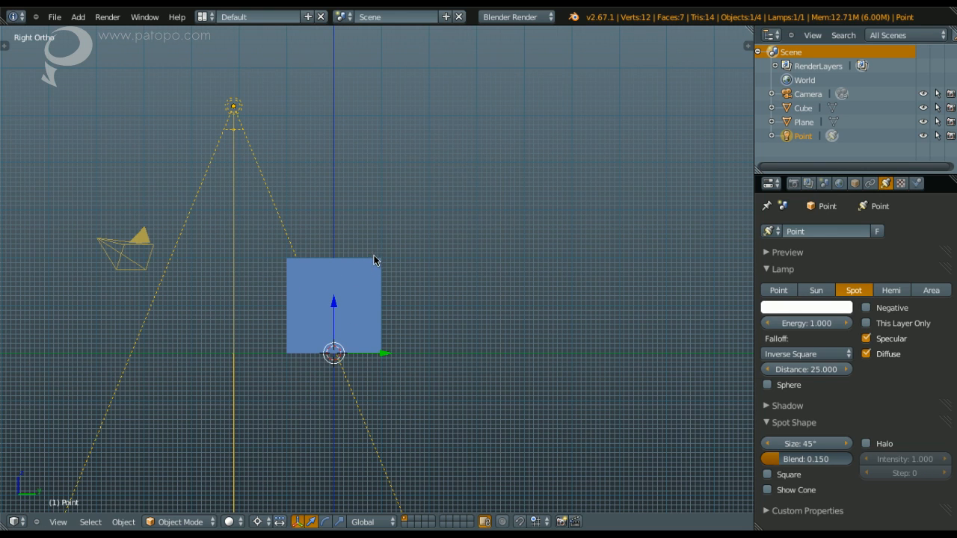
key(period)
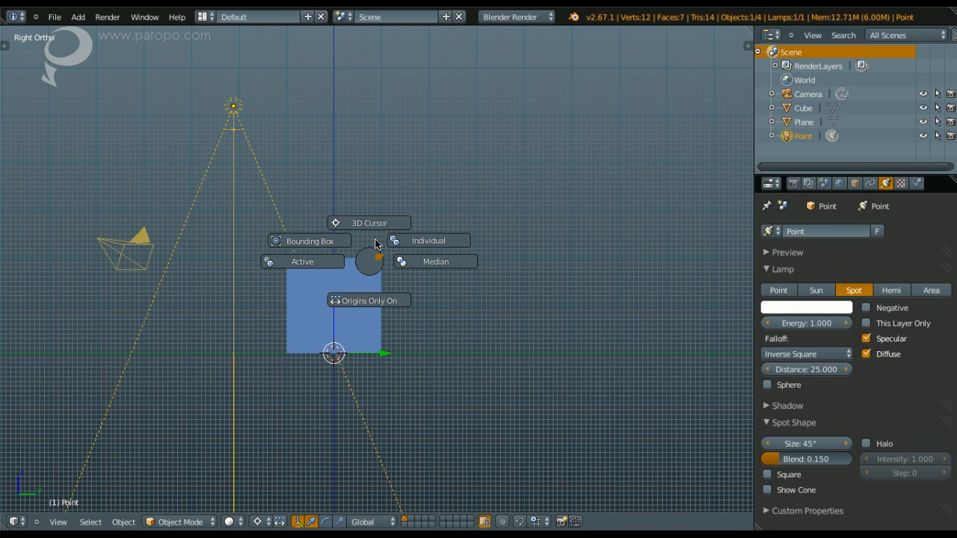
click(398, 256)
key(period)
click(436, 267)
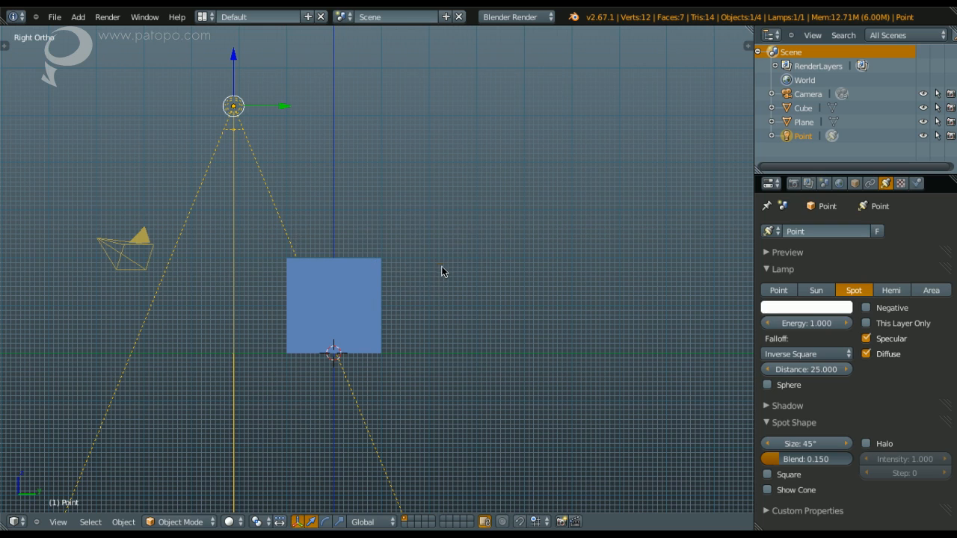
Rotate the spot lamp about 27° so that its cone aims at the cube
key(r)
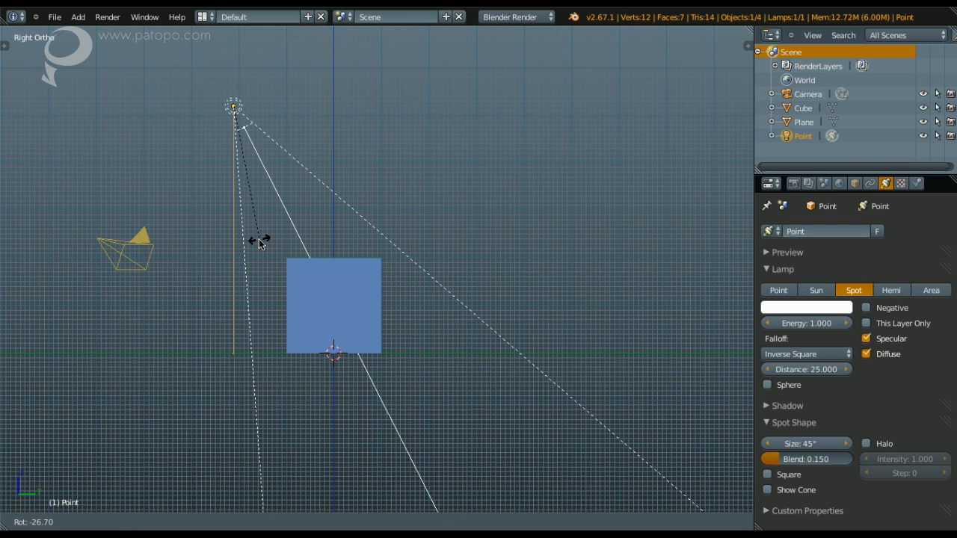
click(241, 261)
middle_drag(284, 279, 257, 294)
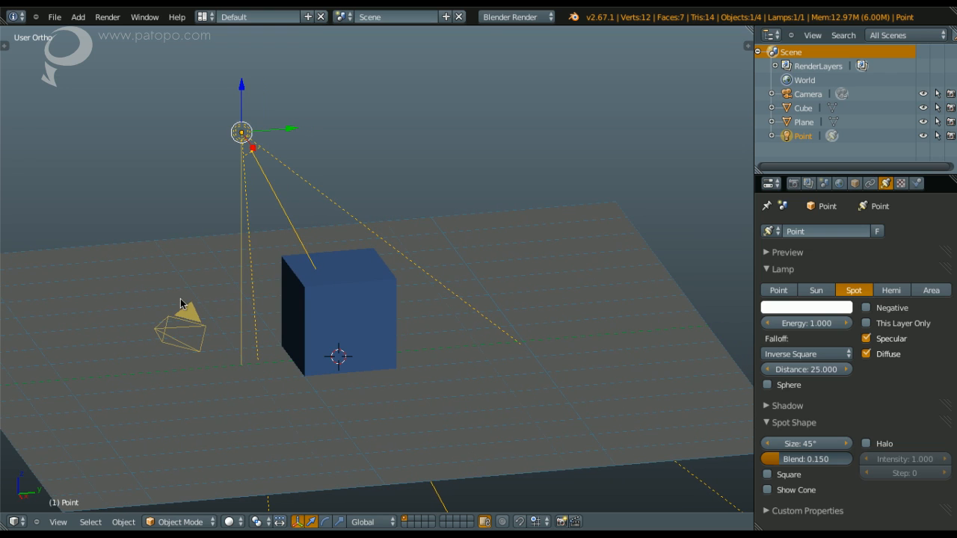
Render the scene through the camera to examine the spot lighting on the cube and floor, and close the render
key(q)
click(308, 303)
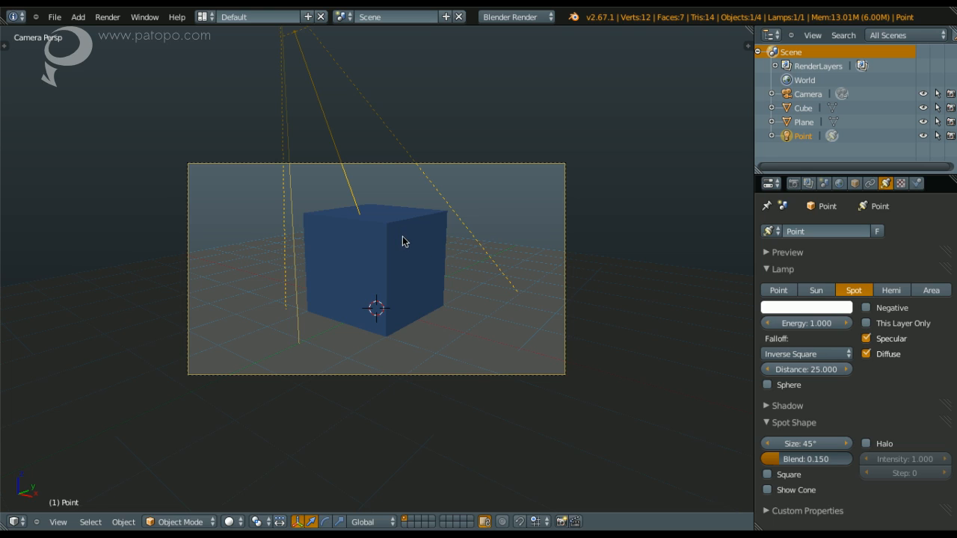
key(F12)
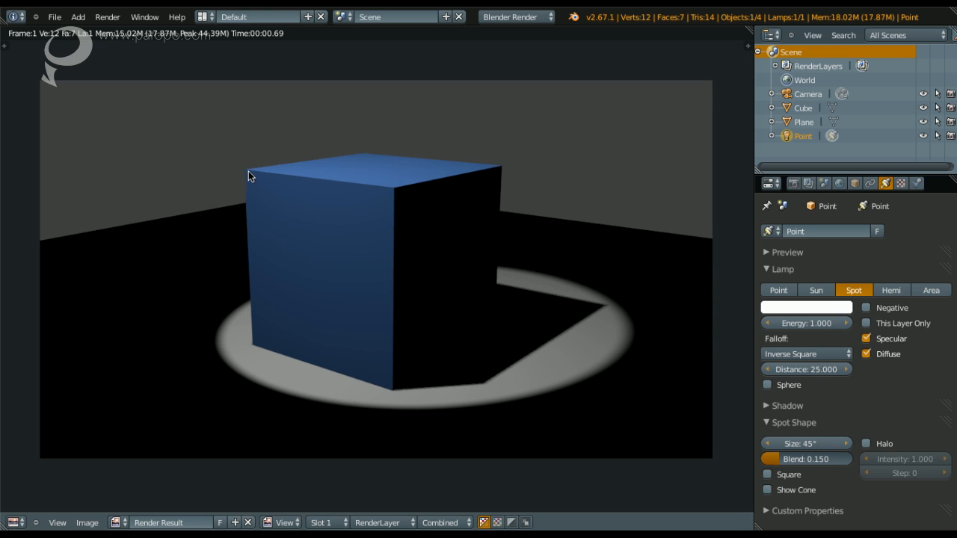
scroll(364, 219, down, 2)
middle_drag(427, 239, 351, 237)
key(Escape)
Put the spot lamp in a new group named "lamp.group"
right_click(353, 241)
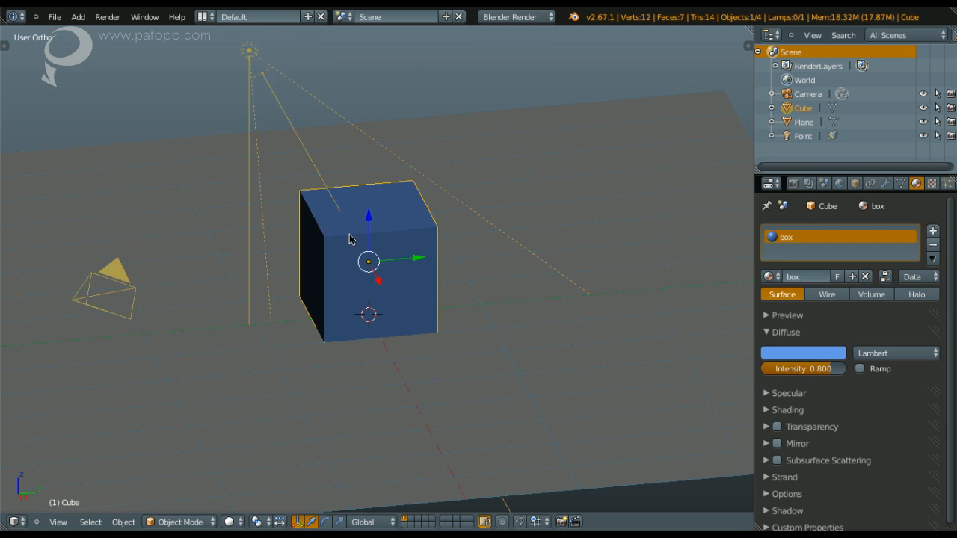
middle_drag(408, 254, 389, 239)
right_click(262, 96)
middle_drag(262, 92, 294, 228)
key(q)
click(319, 127)
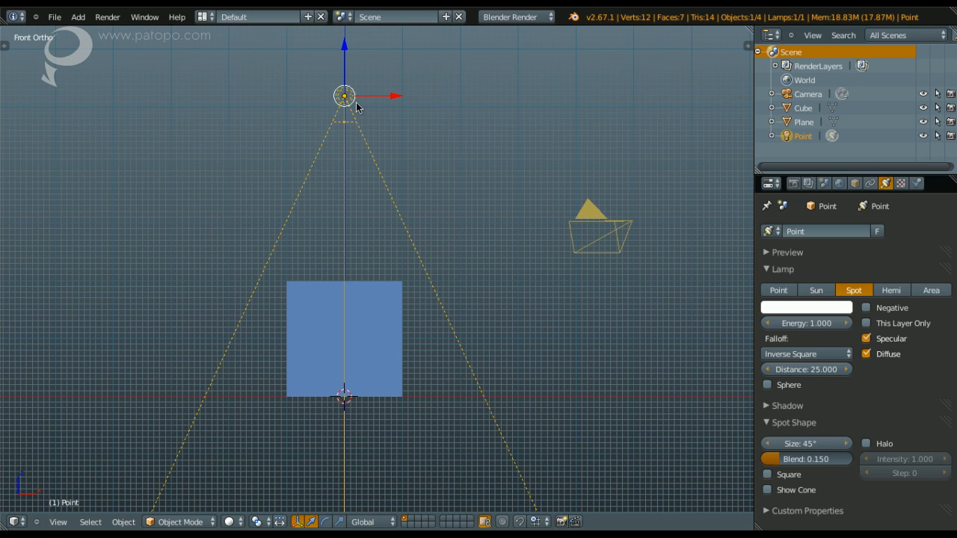
key(t)
click(86, 370)
click(54, 403)
key(BackSpace)
text(lamp.grou)
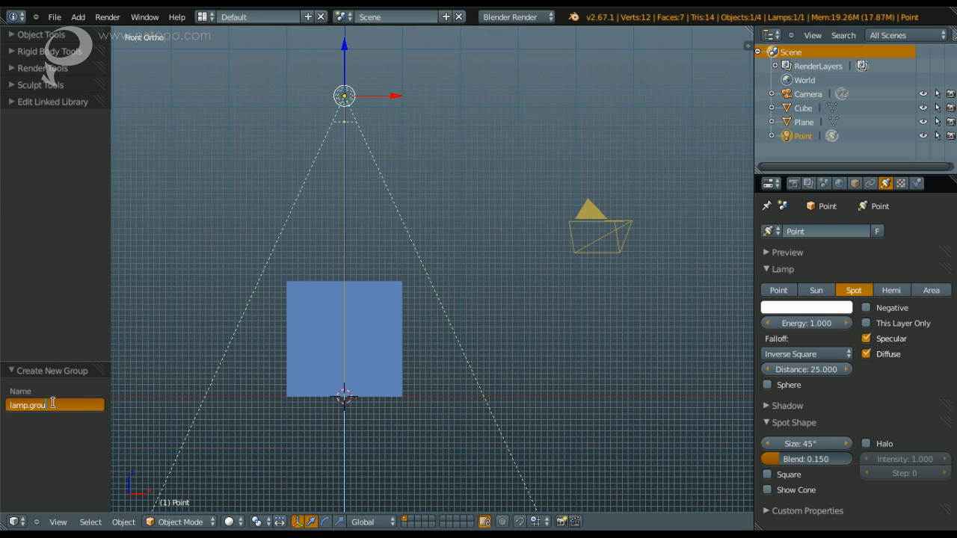
key(Return)
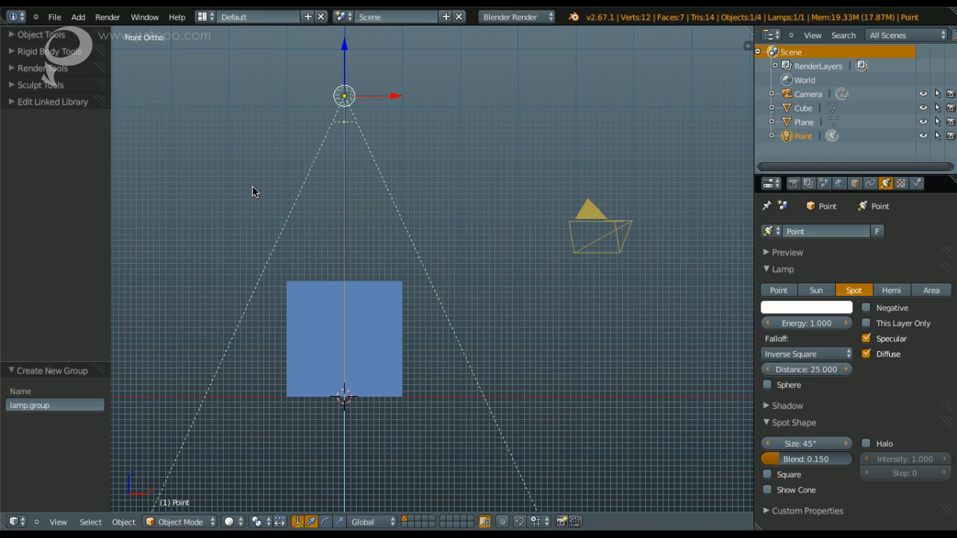
In the cube's box material options, assign lamp.group as the light group and enable Exclusive
scroll(310, 194, down, 2)
shift+scroll(316, 226, up, 1)
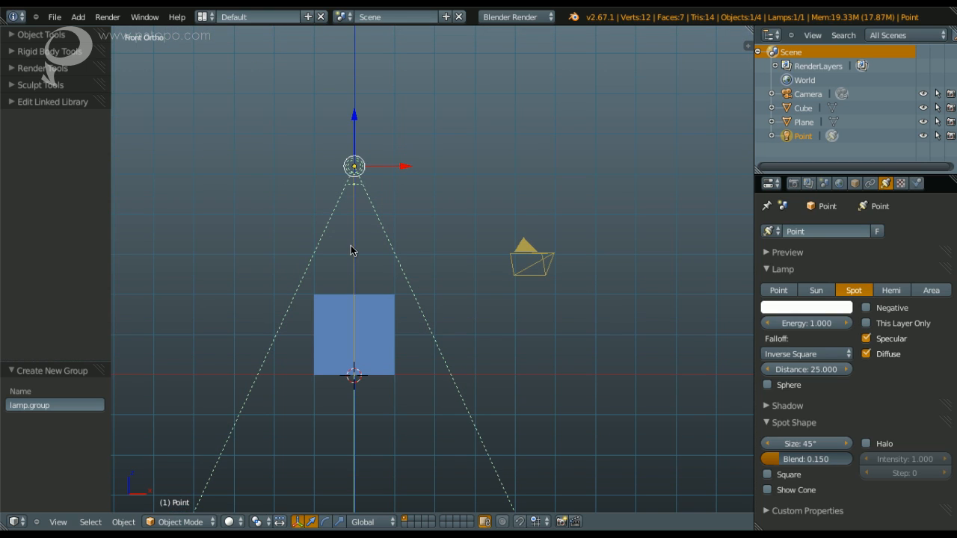
right_click(334, 322)
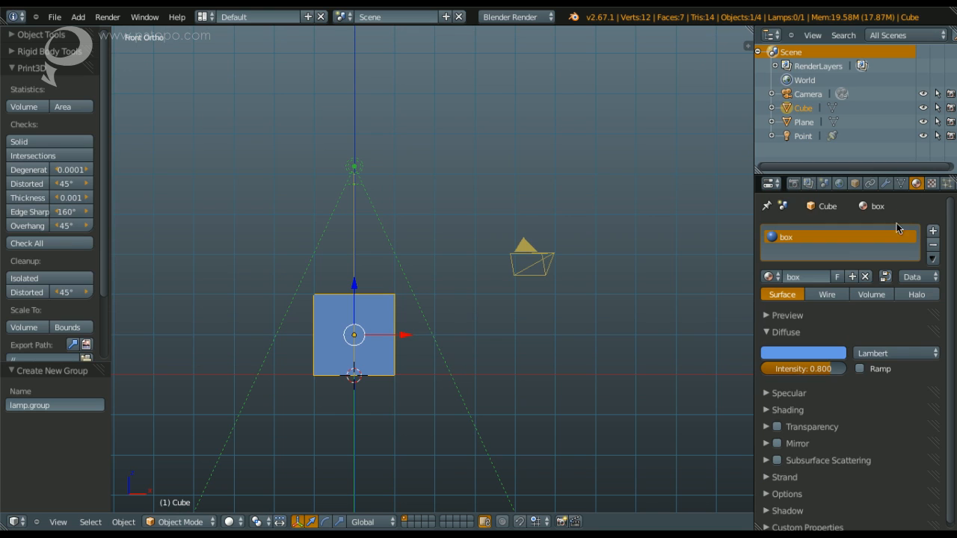
scroll(828, 318, down, 1)
click(813, 494)
scroll(834, 486, down, 5)
scroll(837, 482, down, 1)
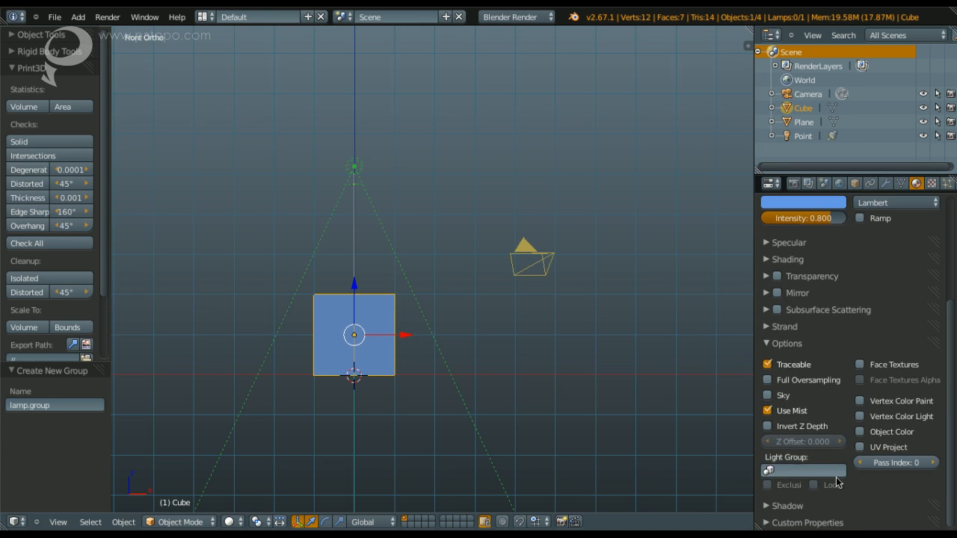
click(795, 471)
click(810, 326)
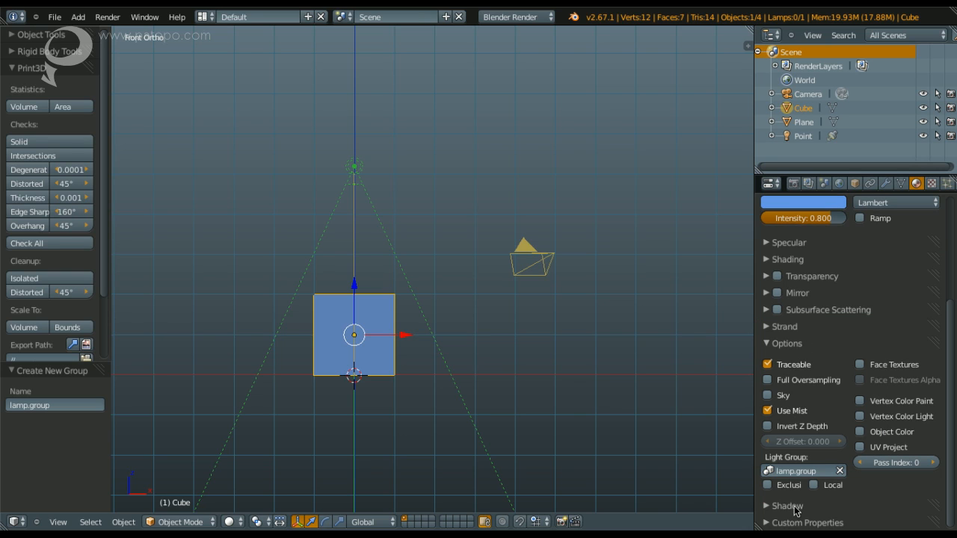
click(770, 486)
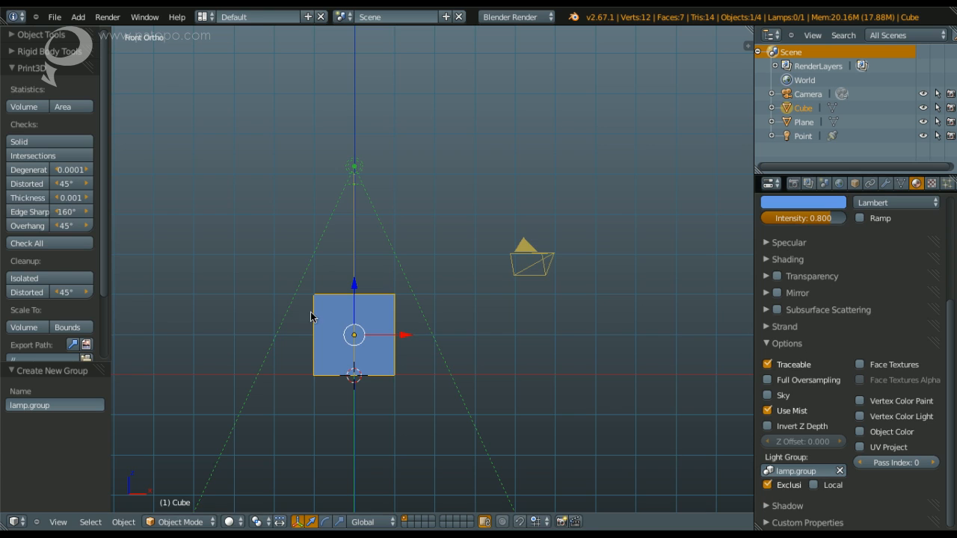
Render the scene to examine the effect of the exclusive light group on the cube and floor
middle_drag(321, 321, 423, 363)
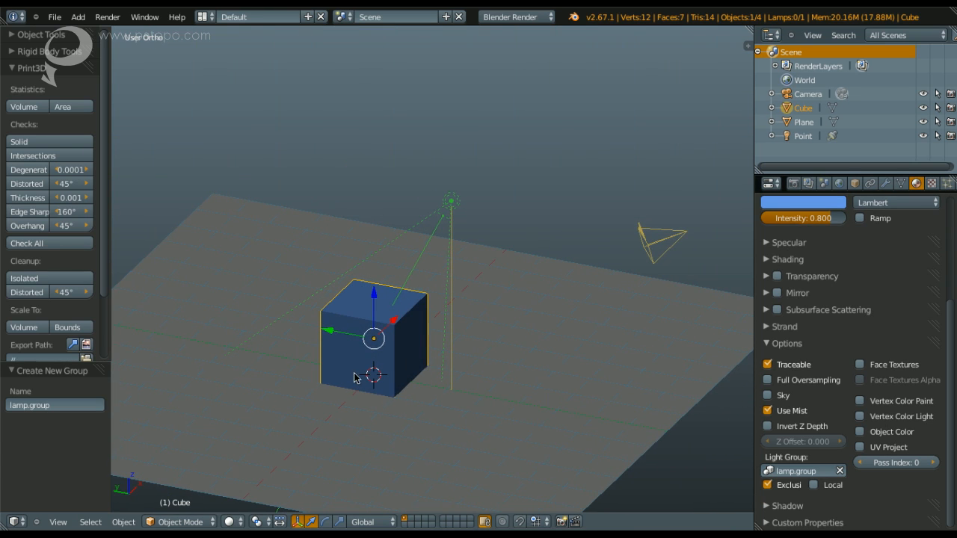
key(F12)
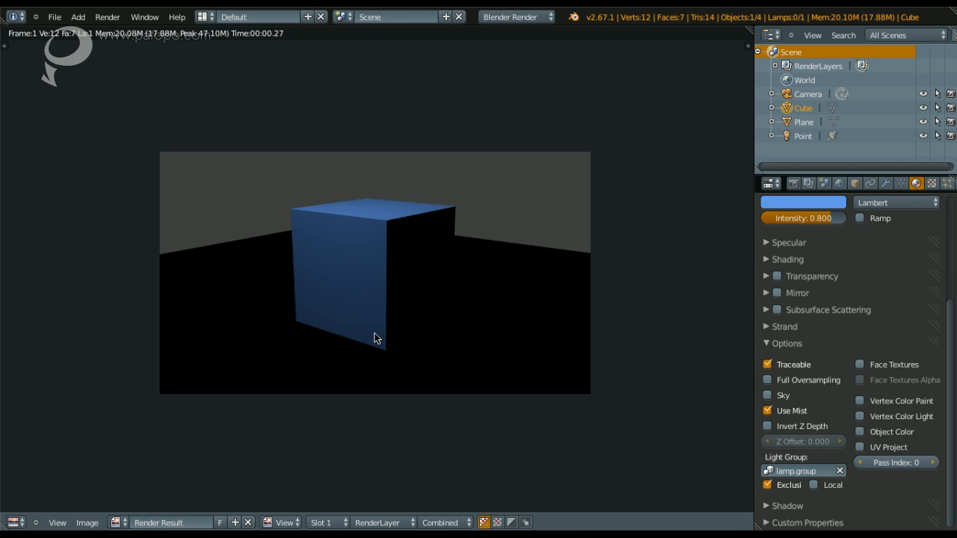
Render the scene with Exclusive turned off for the cube's light group to compare the floor lighting, and turn Exclusive back on
key(Escape)
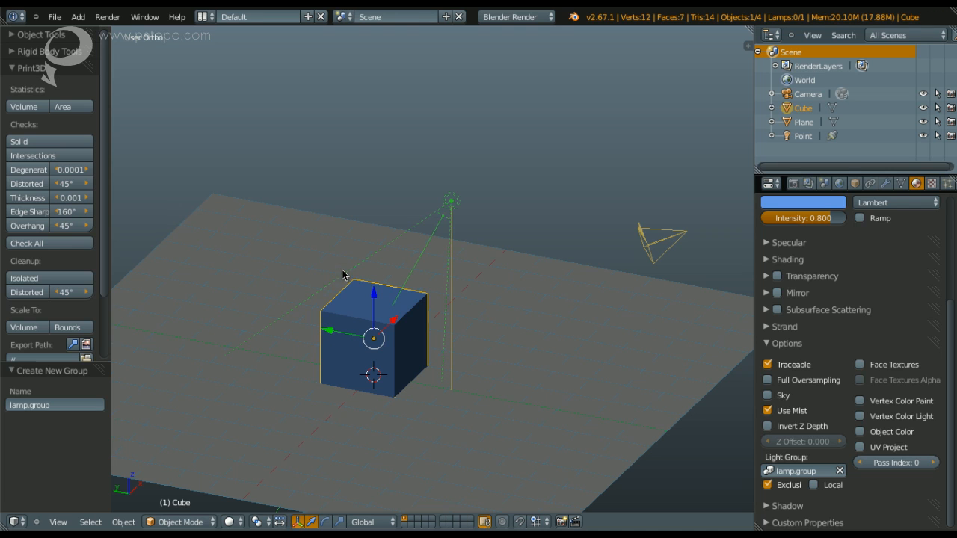
middle_drag(393, 266, 550, 258)
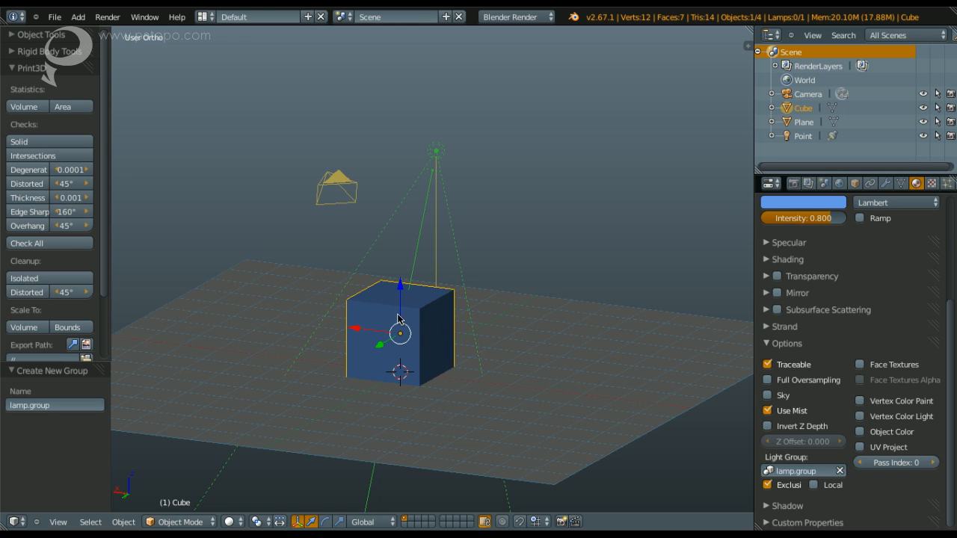
middle_drag(448, 338, 144, 359)
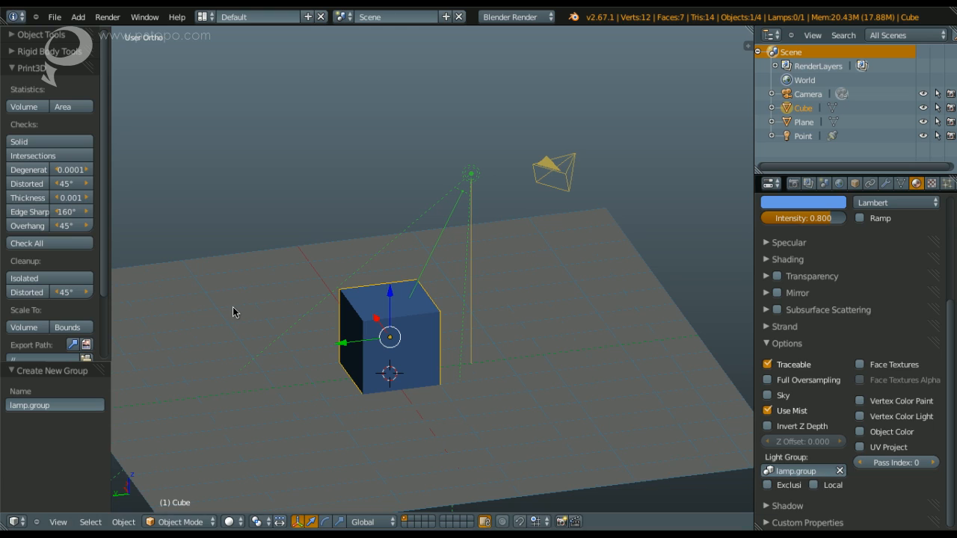
key(F12)
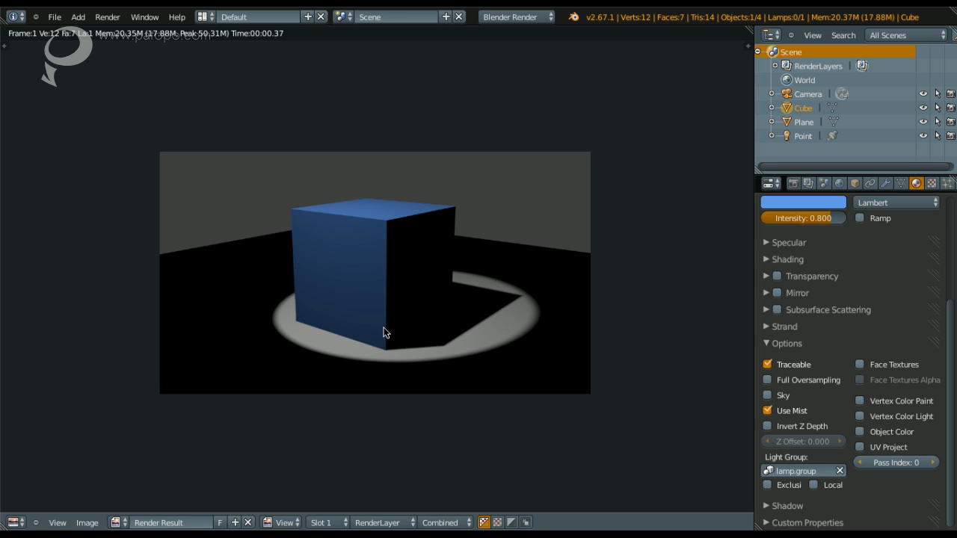
key(Escape)
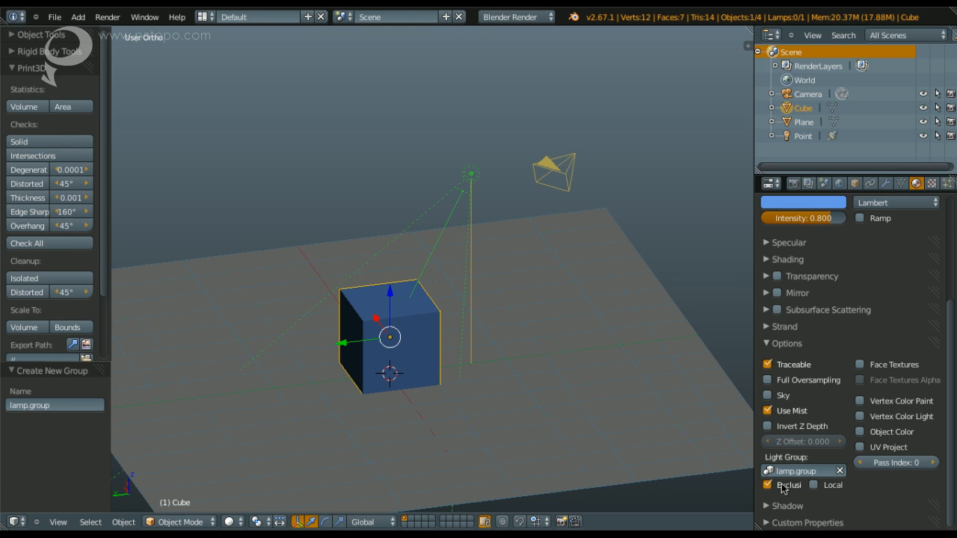
Duplicate the spot lamp in top view and place the copy about -1.95 in X and 0.9 in Y from the original
middle_drag(374, 362, 391, 322)
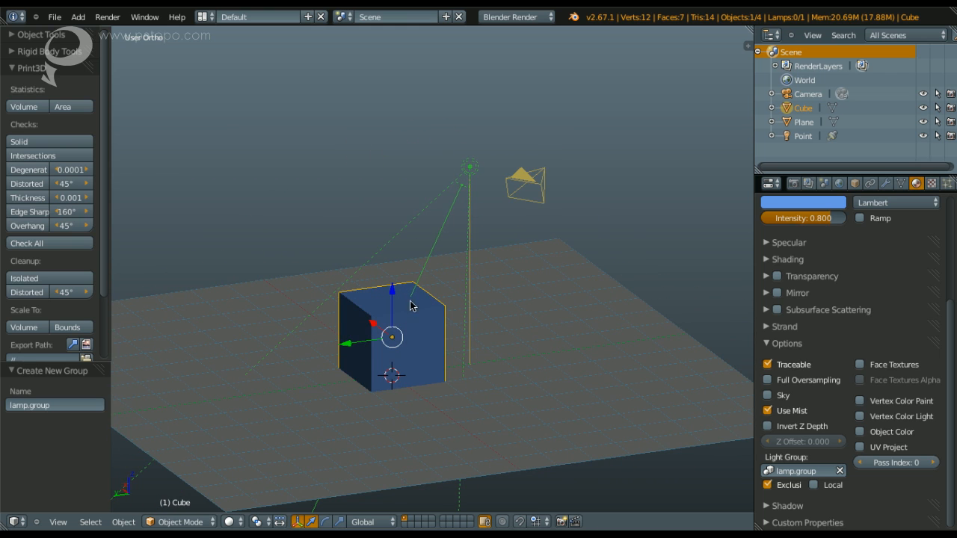
middle_drag(365, 354, 447, 188)
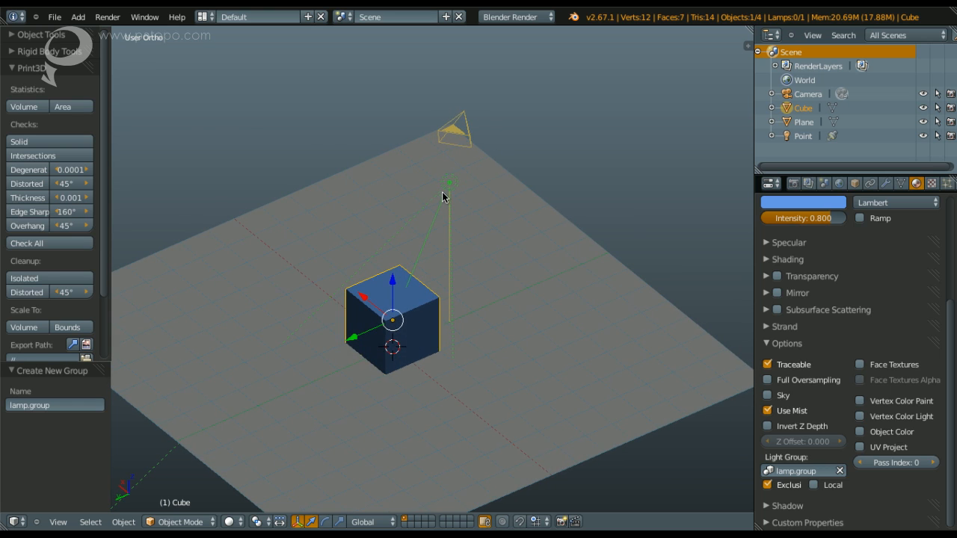
key(q)
click(444, 159)
right_click(368, 347)
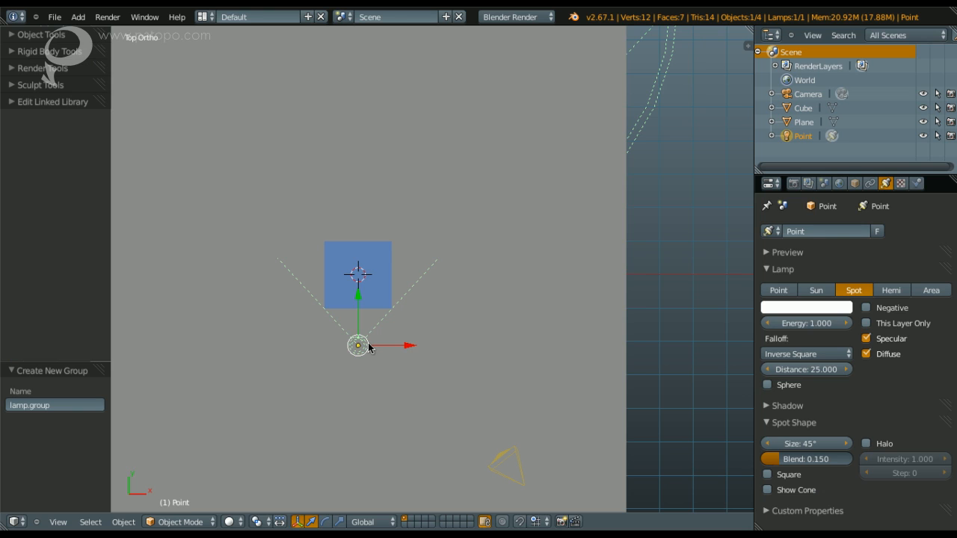
key(shift+d)
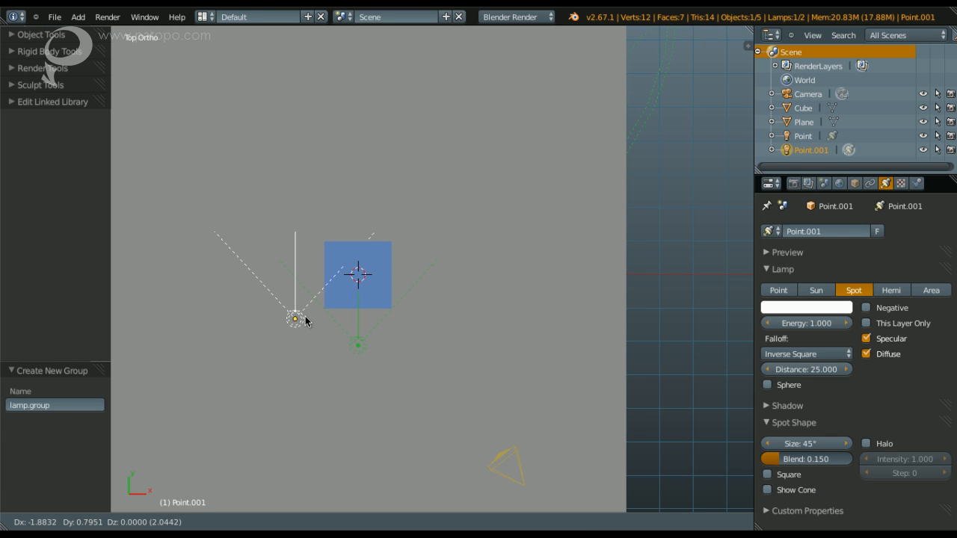
click(305, 306)
Rotate the duplicated lamp toward the cube and move it about -2.0 in X and -0.3 in Y, away from the cube
key(r)
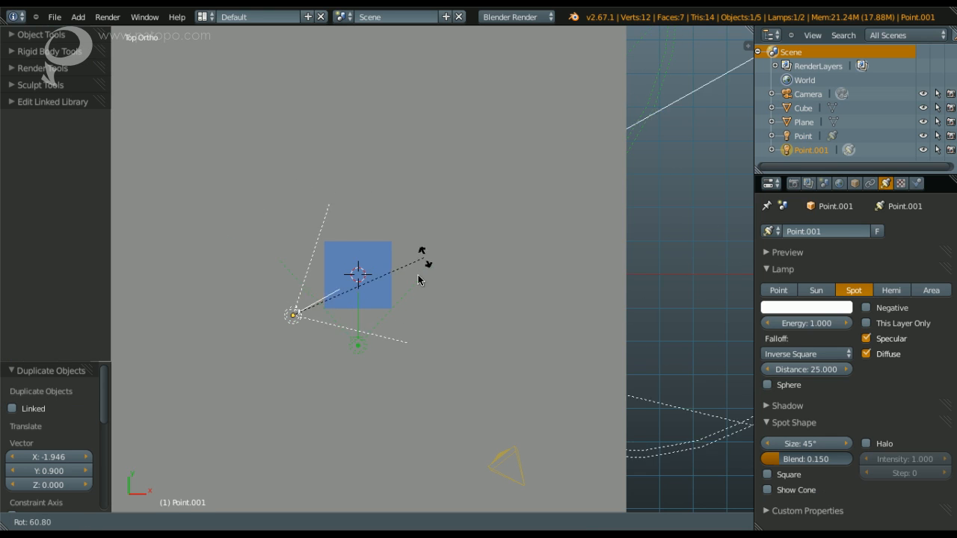
click(409, 291)
key(g)
click(324, 315)
click(318, 310)
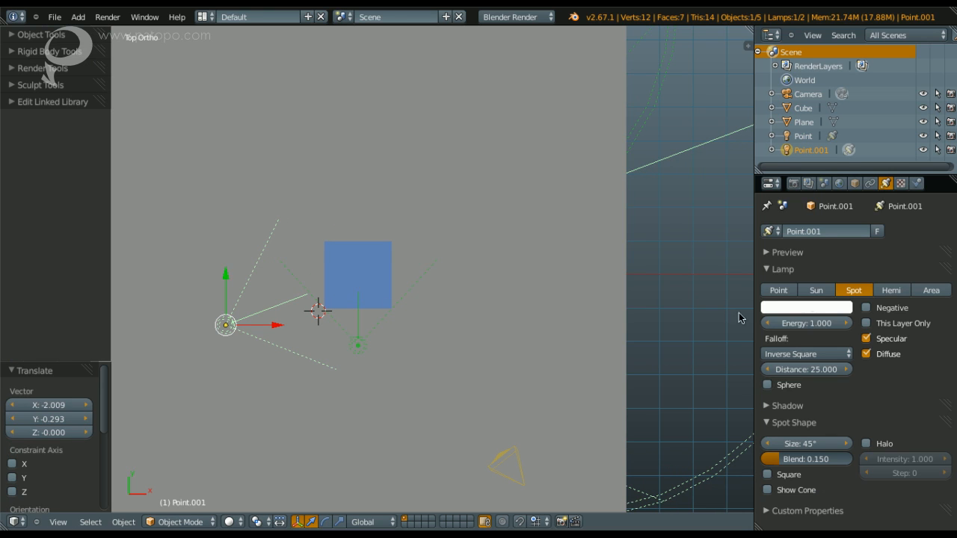
Change the duplicated lamp to type Hemi and give it a pale yellow light color
click(897, 293)
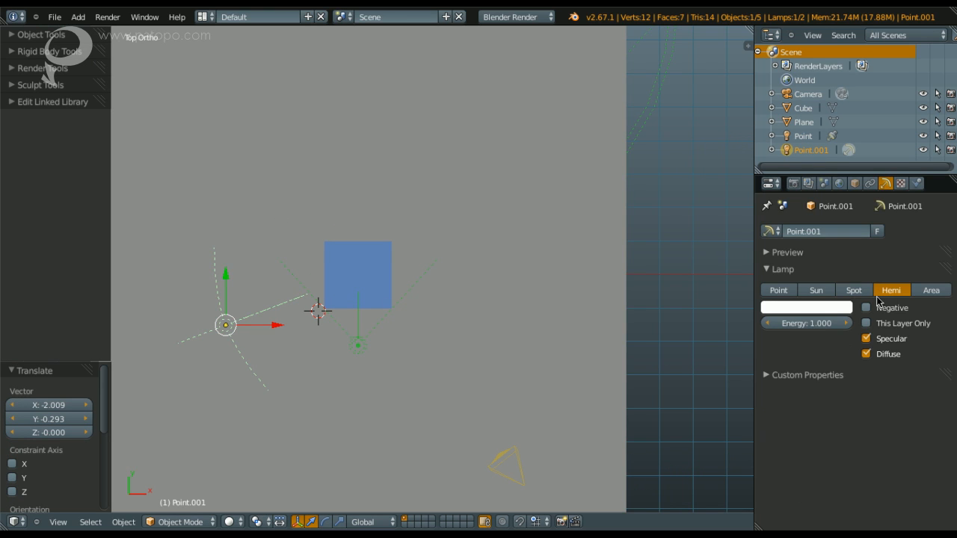
key(KP_3)
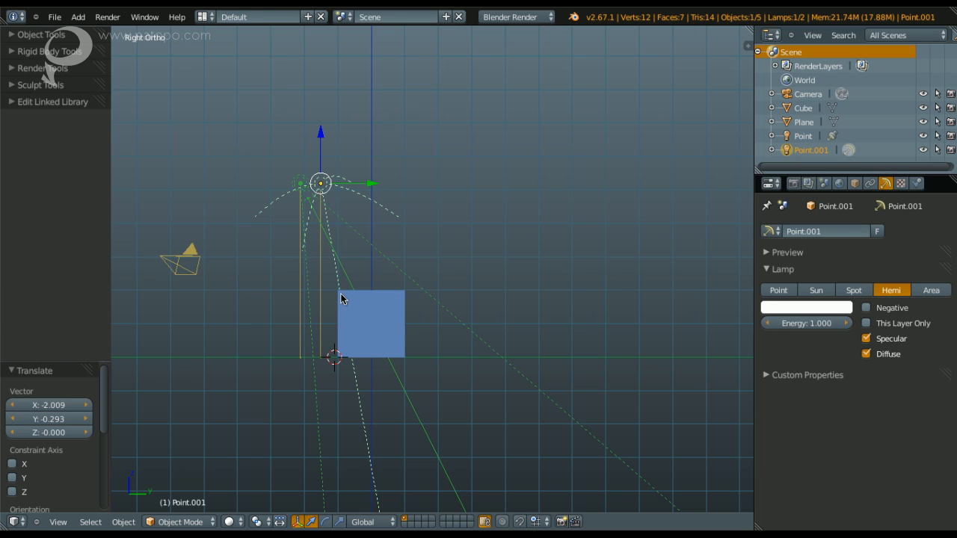
click(775, 307)
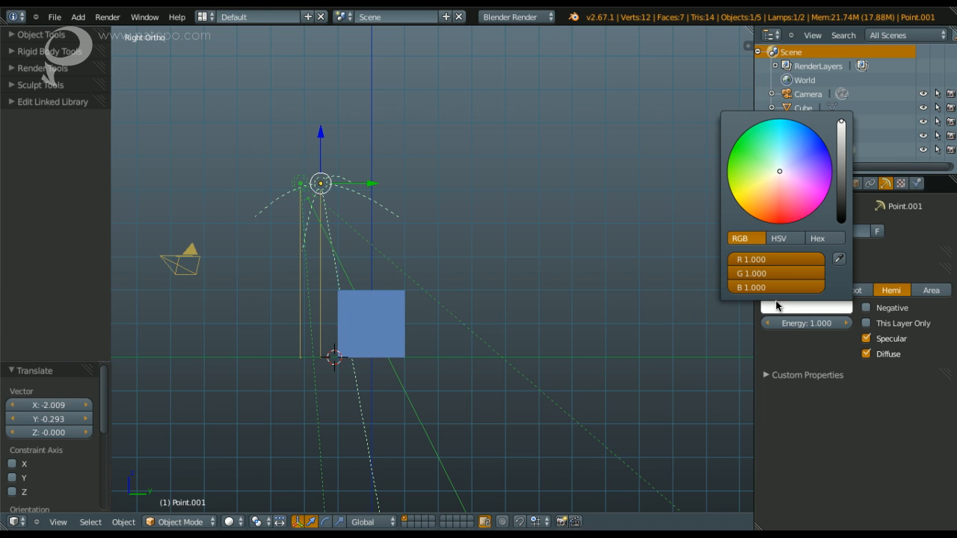
click(766, 181)
Rotate the hemi lamp about -21.5° from a side view to tilt it toward the cube
middle_drag(334, 297, 442, 322)
middle_drag(329, 348, 428, 349)
key(q)
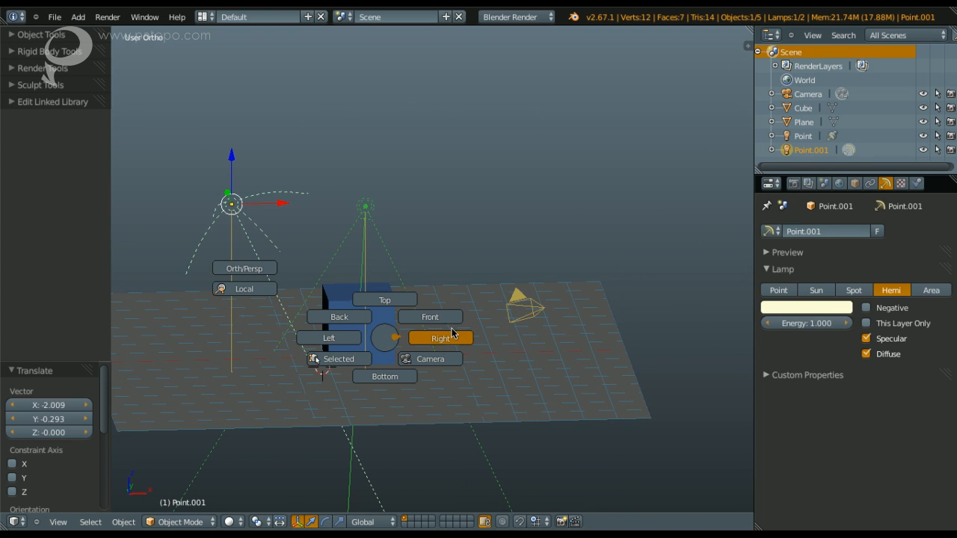
click(451, 332)
middle_drag(399, 345, 513, 352)
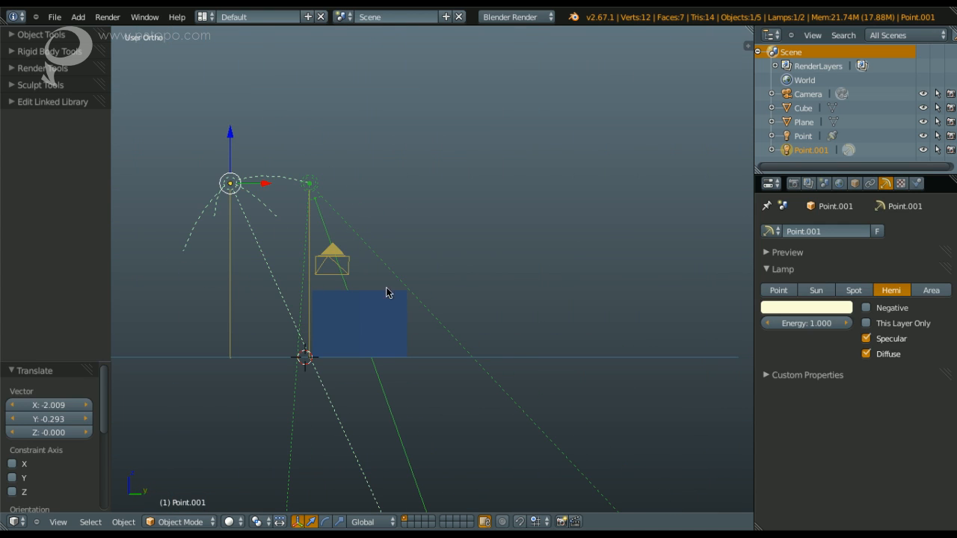
key(r)
click(389, 236)
Render the scene to examine how the ungrouped hemi lamp affects the cube and floor, and close the render
middle_drag(389, 236, 476, 286)
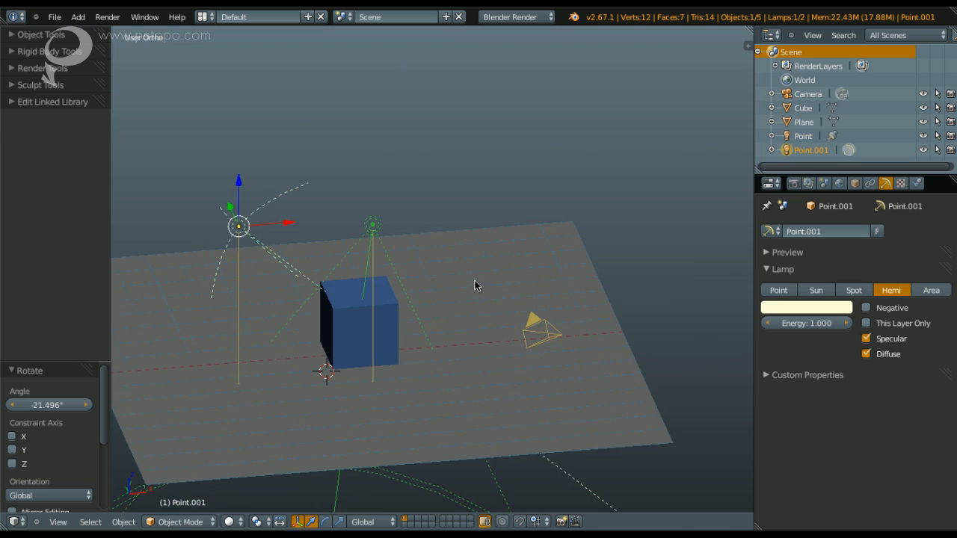
key(F12)
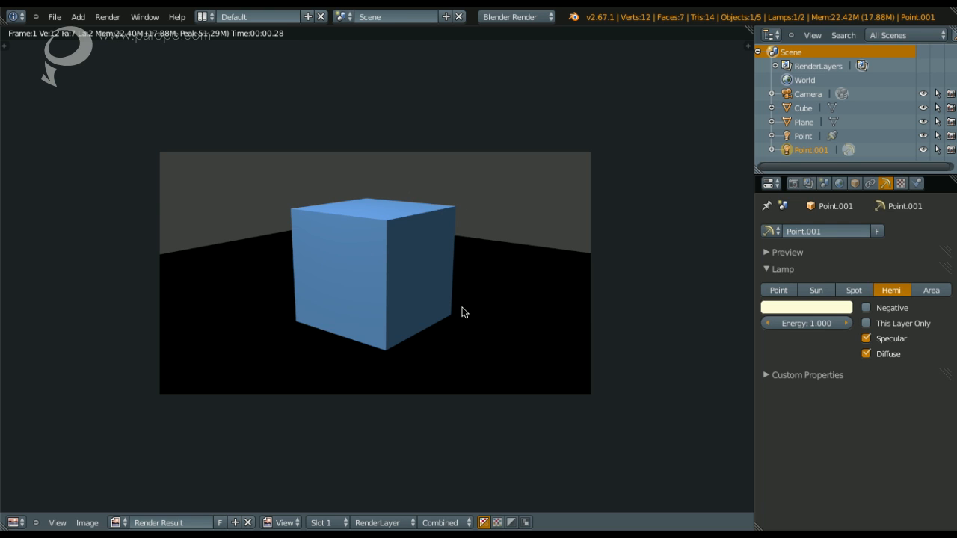
key(Escape)
Set the original lamp's color to pale yellow (R 1.000, G 0.970, B 0.626), trying type Hemi and returning it to Spot
middle_drag(389, 280, 421, 224)
right_click(418, 206)
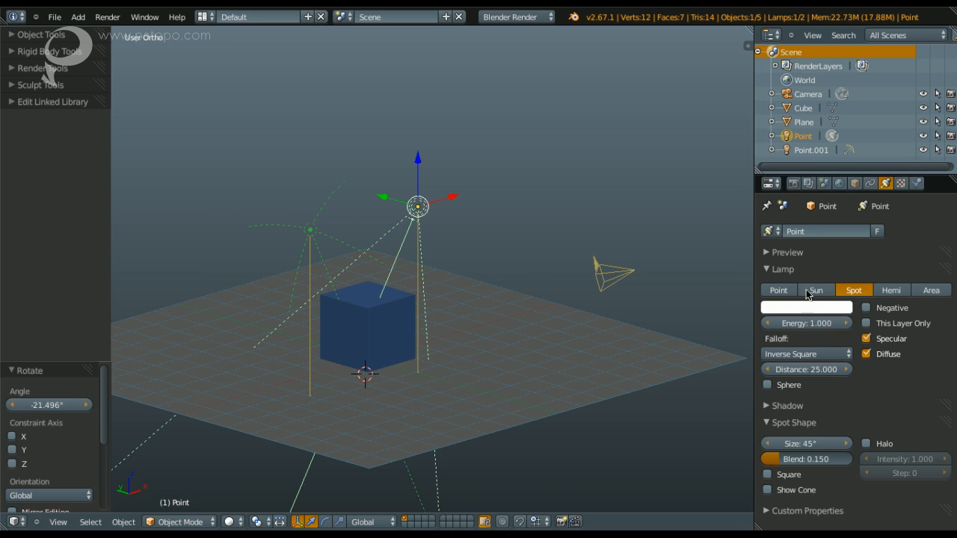
click(892, 290)
middle_drag(513, 321, 485, 325)
click(823, 306)
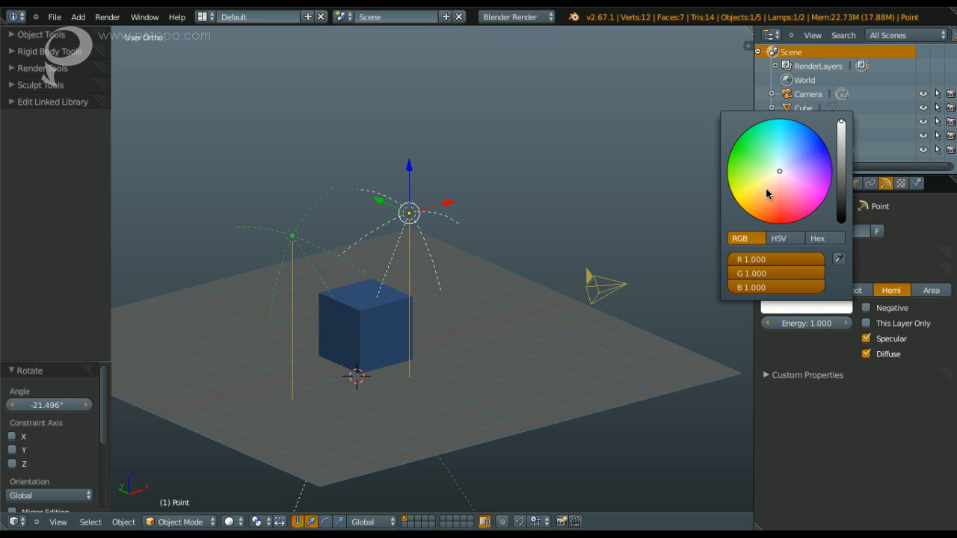
click(764, 186)
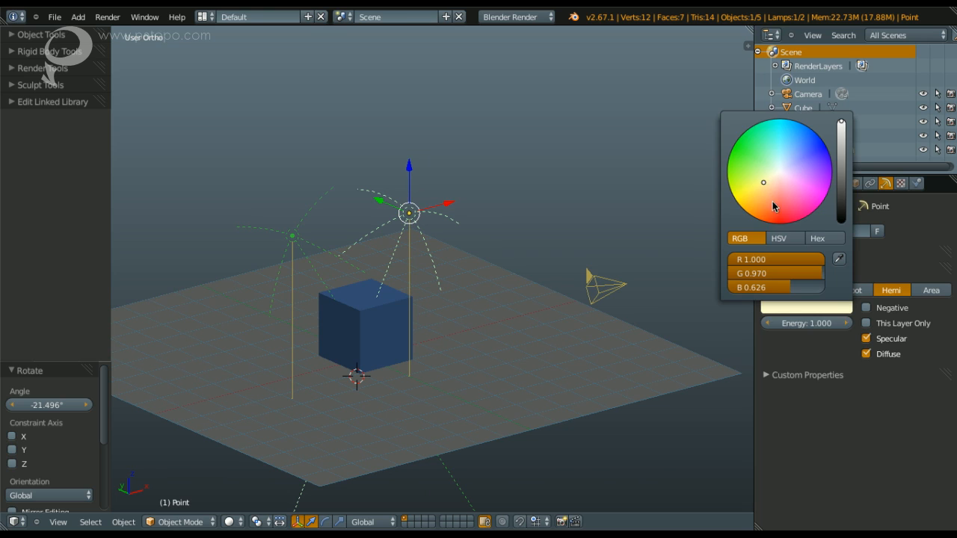
click(862, 296)
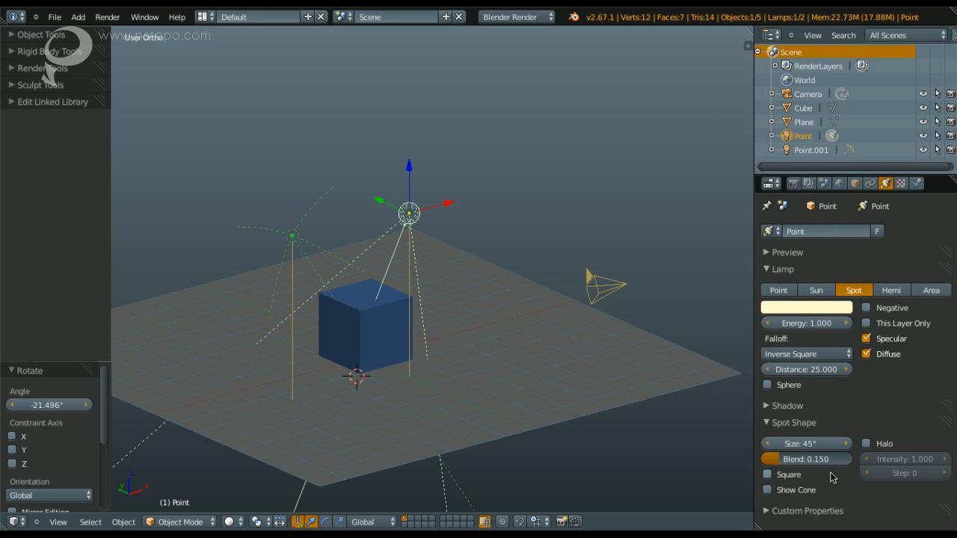
Set the original spot lamp's shadow option to No Shadow
click(792, 406)
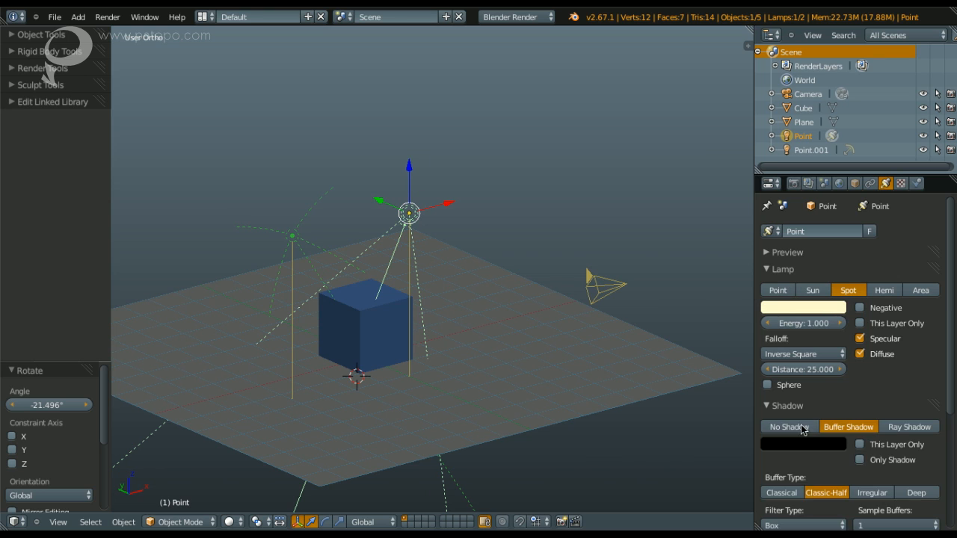
click(795, 424)
click(796, 407)
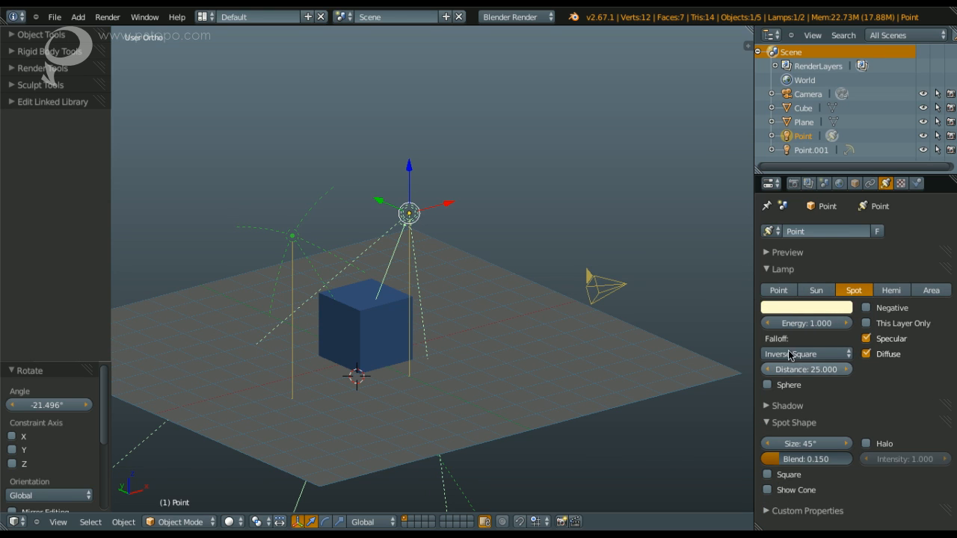
Render the scene again to check the cube lit by the recolored, shadowless spot and the hemi lamp, and close the render
mouse_move(344, 340)
middle_down()
mouse_move(362, 346)
mouse_move(353, 341)
middle_up()
key(F12)
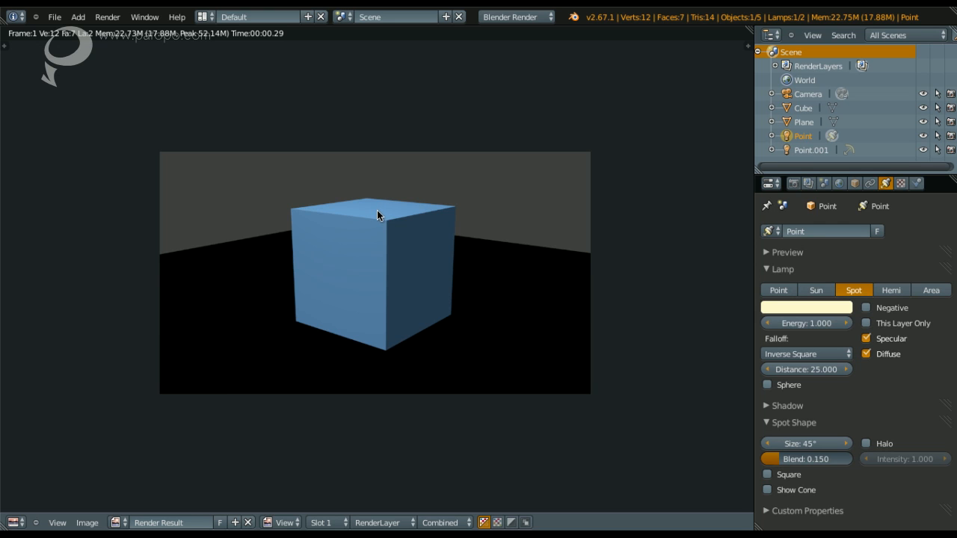
key(Escape)
Select the cube and examine its light group options and its position relative to both lamps
mouse_move(365, 329)
middle_down()
mouse_move(397, 246)
mouse_move(377, 329)
middle_up()
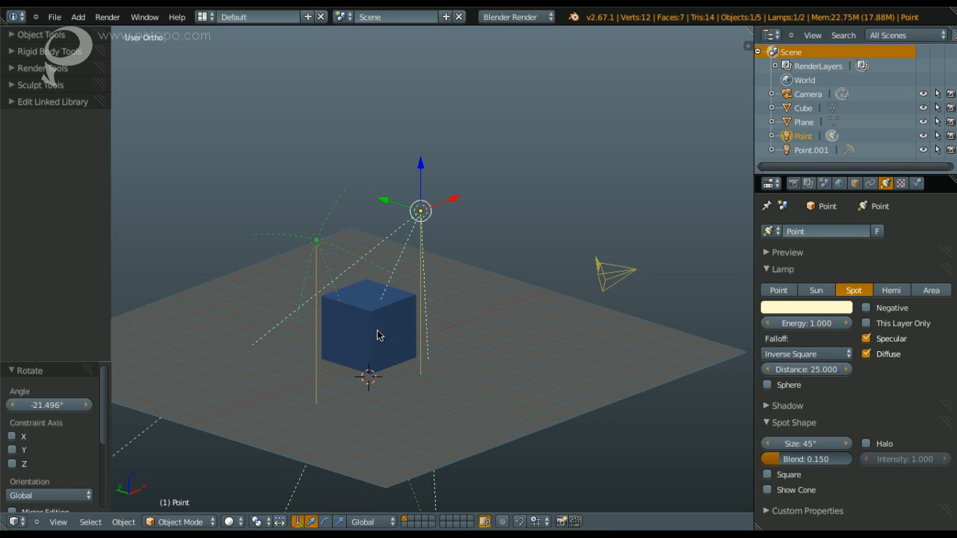
right_click(377, 336)
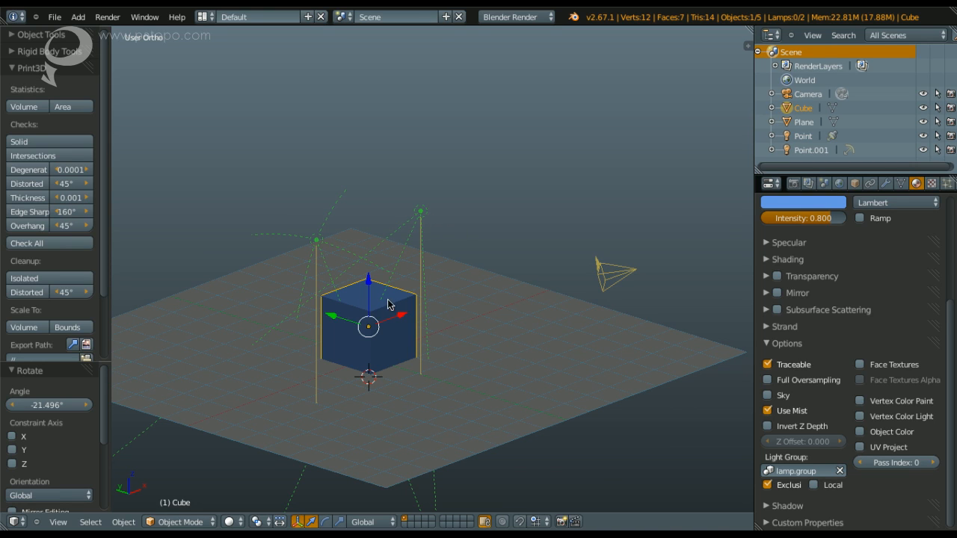
middle_drag(440, 333, 456, 334)
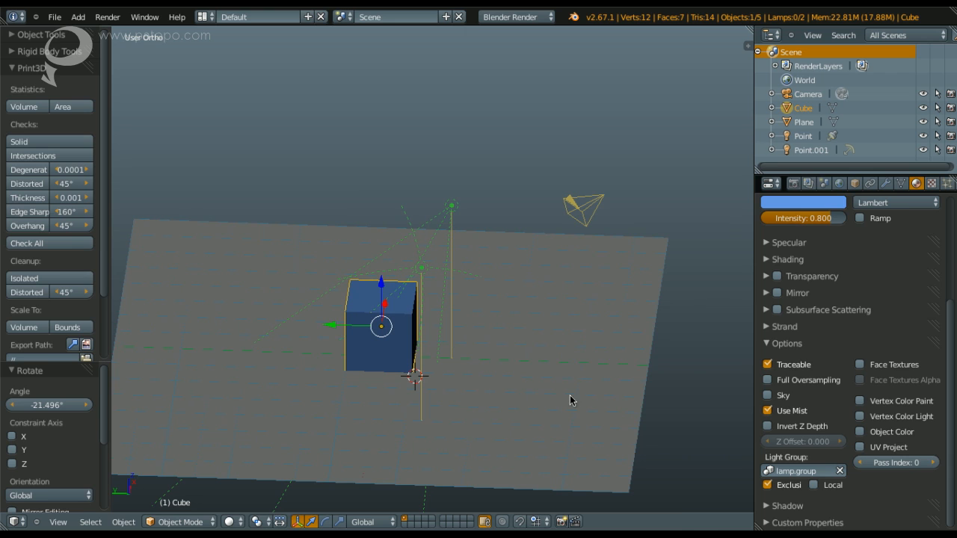
middle_drag(402, 317, 392, 333)
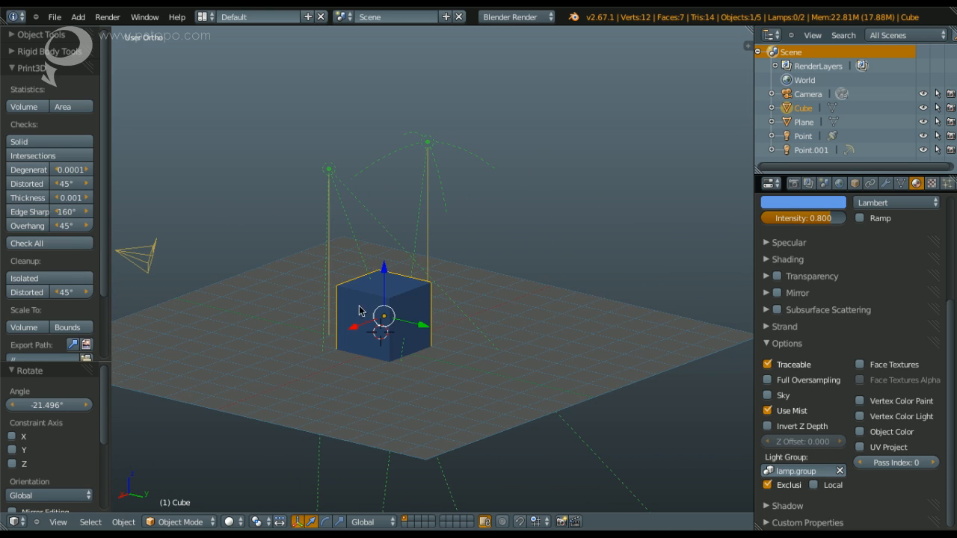
Select the floor plane and snap the 3D cursor to the scene center
right_click(242, 360)
middle_drag(250, 362, 252, 320)
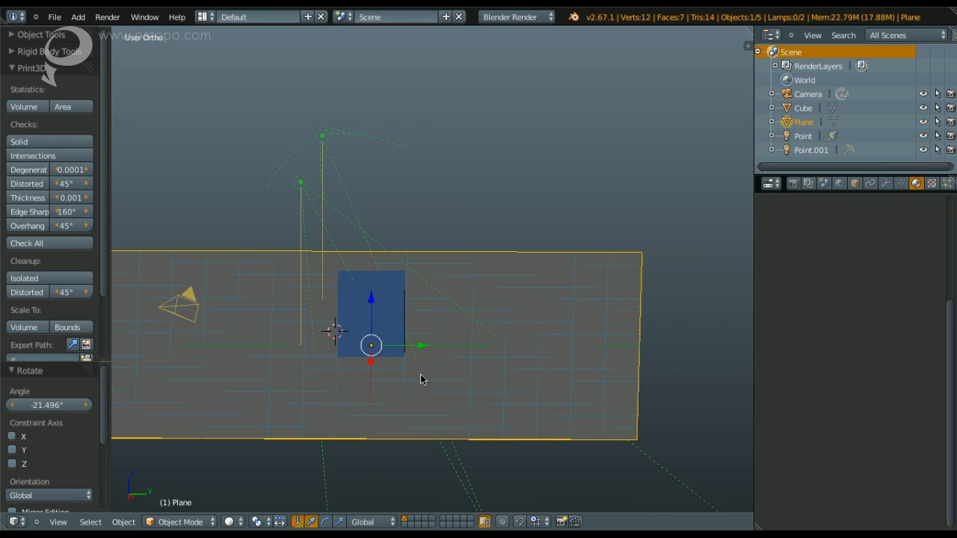
middle_drag(559, 374, 454, 361)
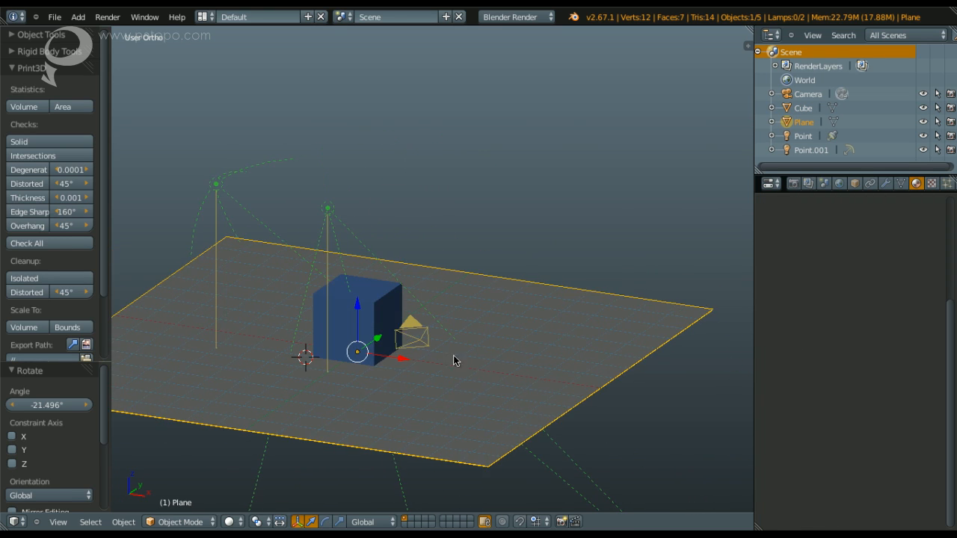
key(shift+s)
click(373, 348)
Add an Area lamp at the 3D cursor and raise it about 6.3 units along Z above the cube
key(shift+a)
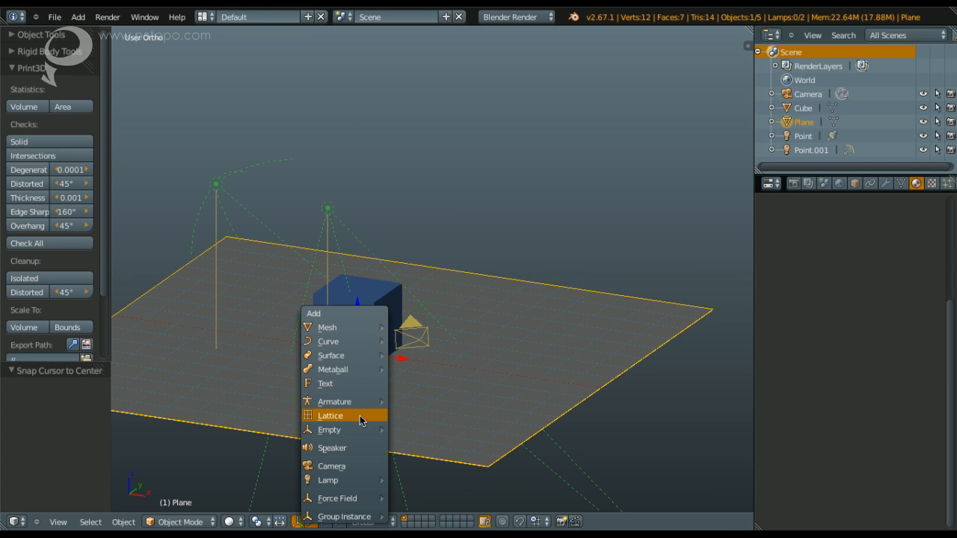
mouse_move(362, 485)
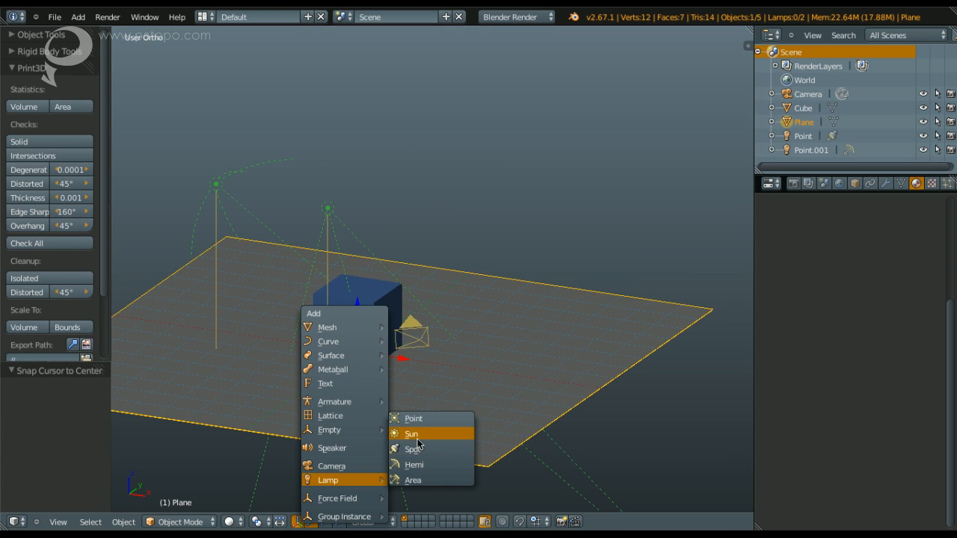
click(413, 480)
key(g)
key(z)
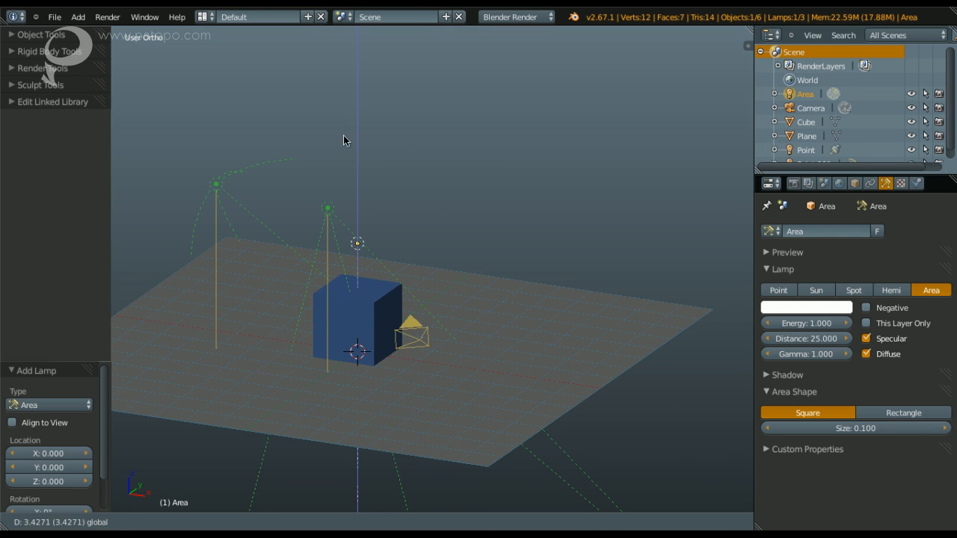
click(337, 135)
In the front view, rotate the area lamp about -19° and move it about -1.55 along X and 0.82 along Z
key(q)
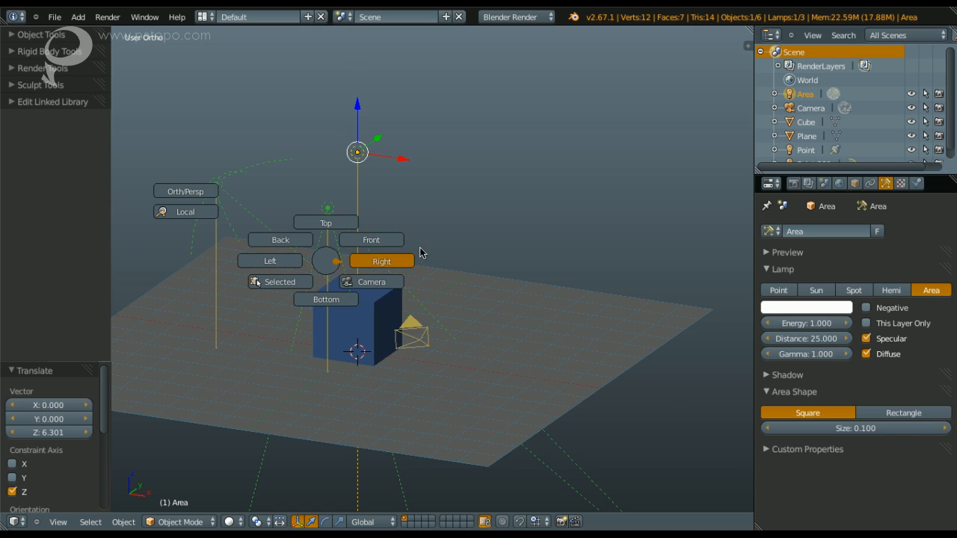
click(403, 237)
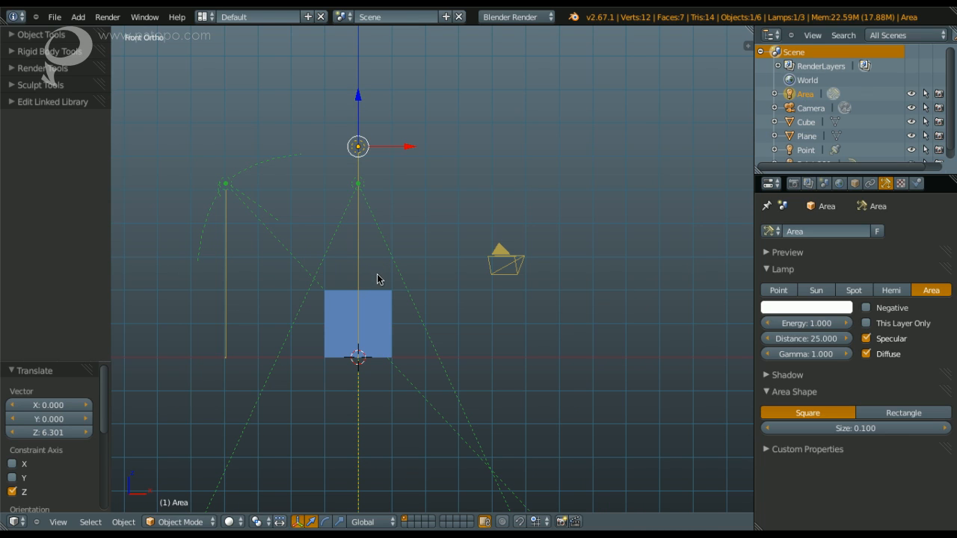
key(r)
click(418, 261)
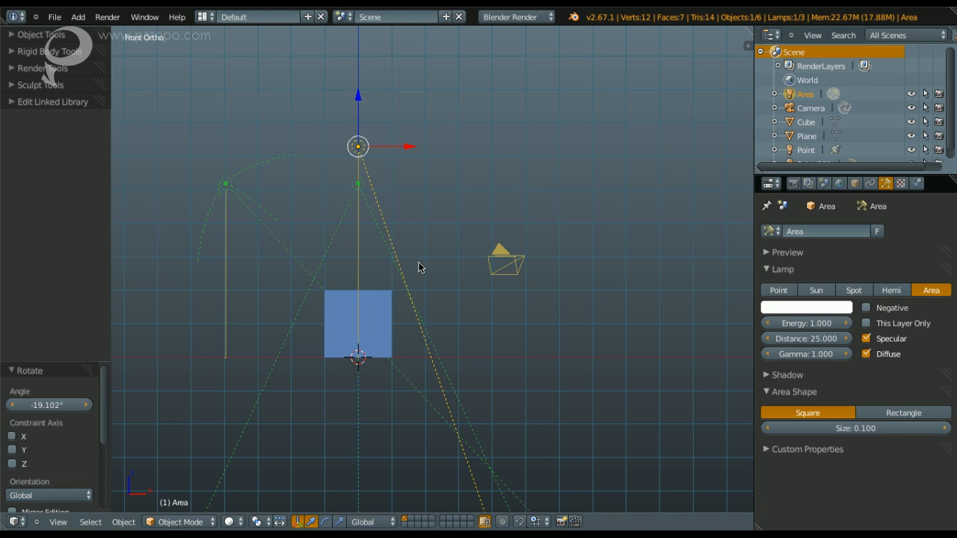
key(g)
click(368, 235)
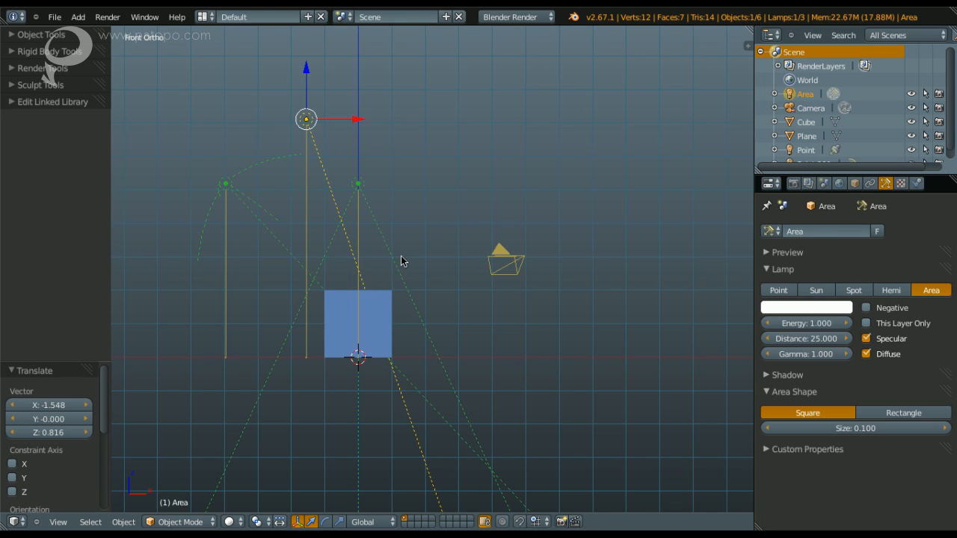
Set the area lamp's energy to 0.5 and its distance to 5
click(808, 323)
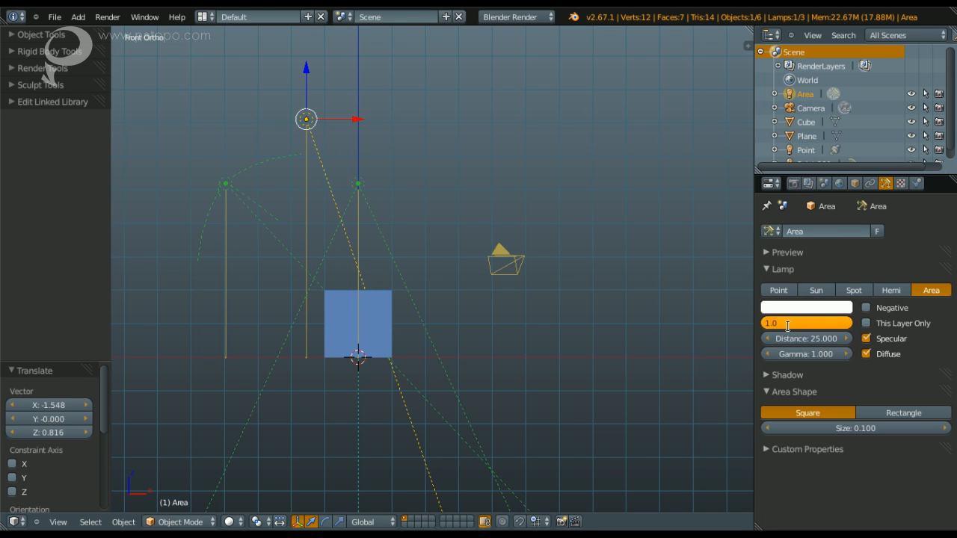
text(.5)
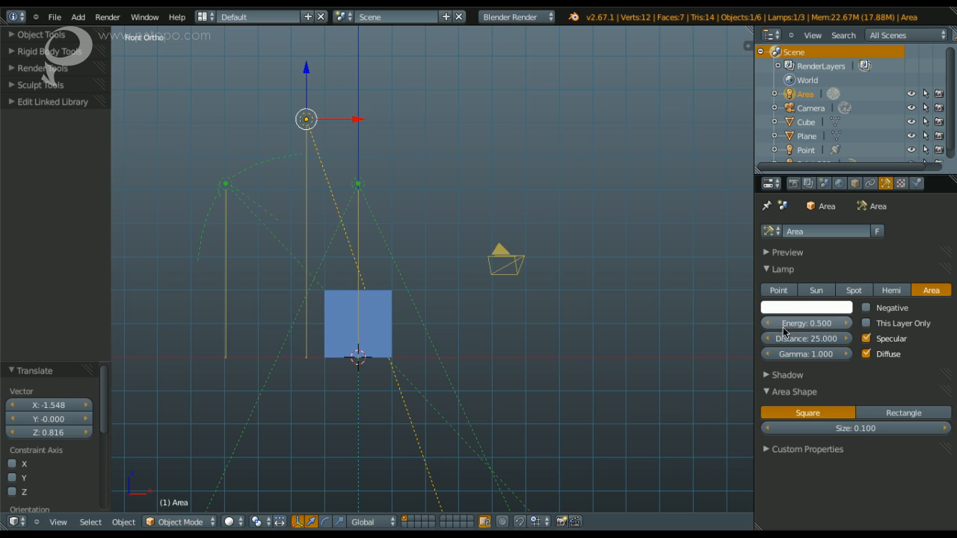
key(Return)
click(790, 333)
text(5)
key(Return)
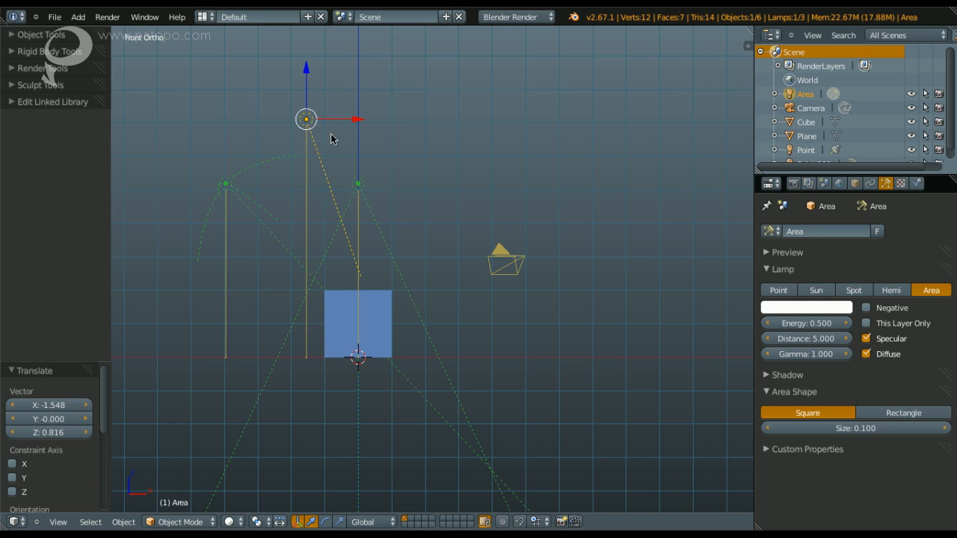
Examine the object settings of the area lamp and the placement of the lamps relative to the cube and the floor plane
right_click(226, 184)
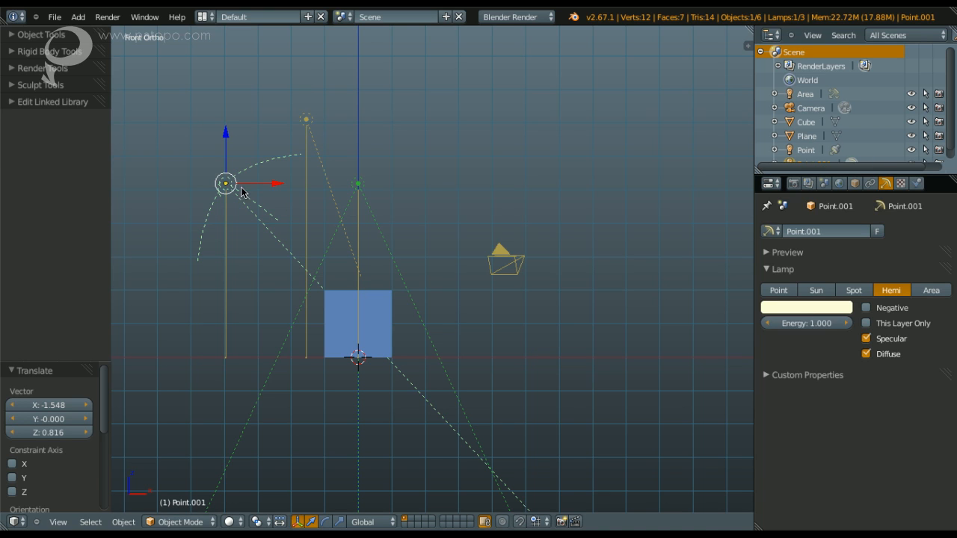
right_click(306, 120)
right_click(235, 185)
right_click(305, 121)
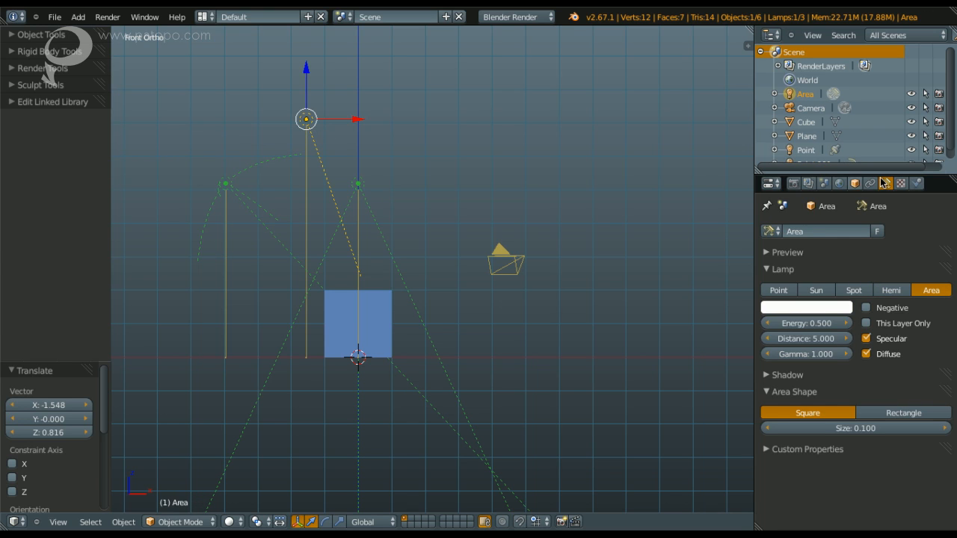
click(855, 186)
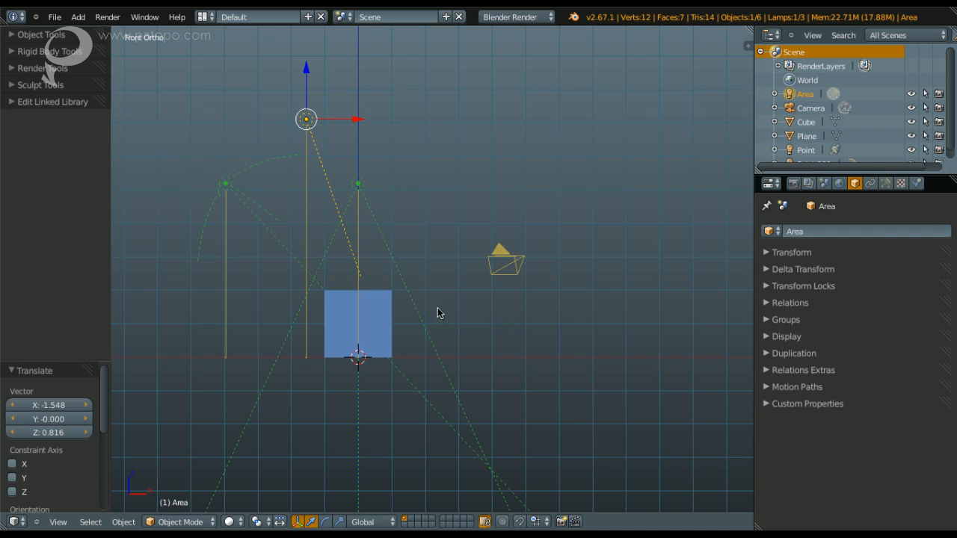
right_click(374, 322)
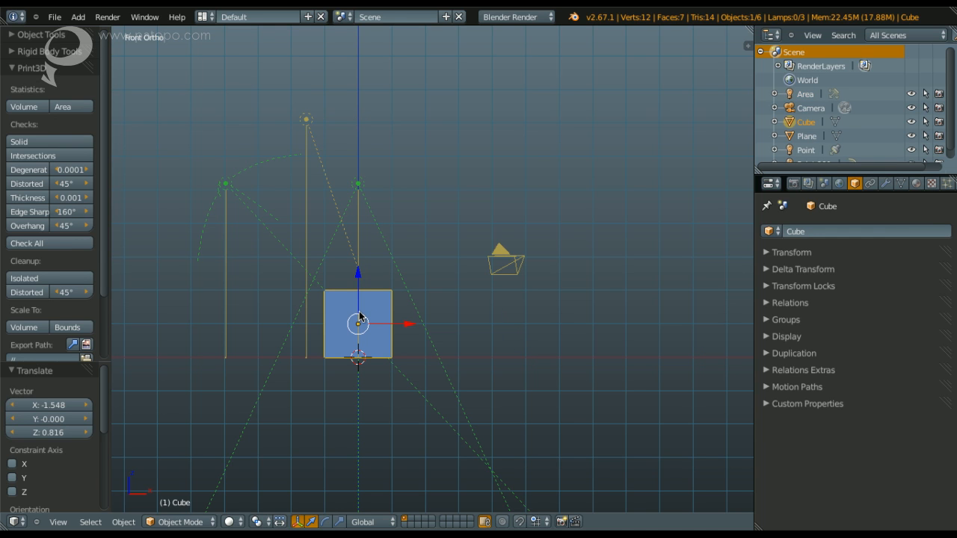
middle_drag(389, 300, 367, 301)
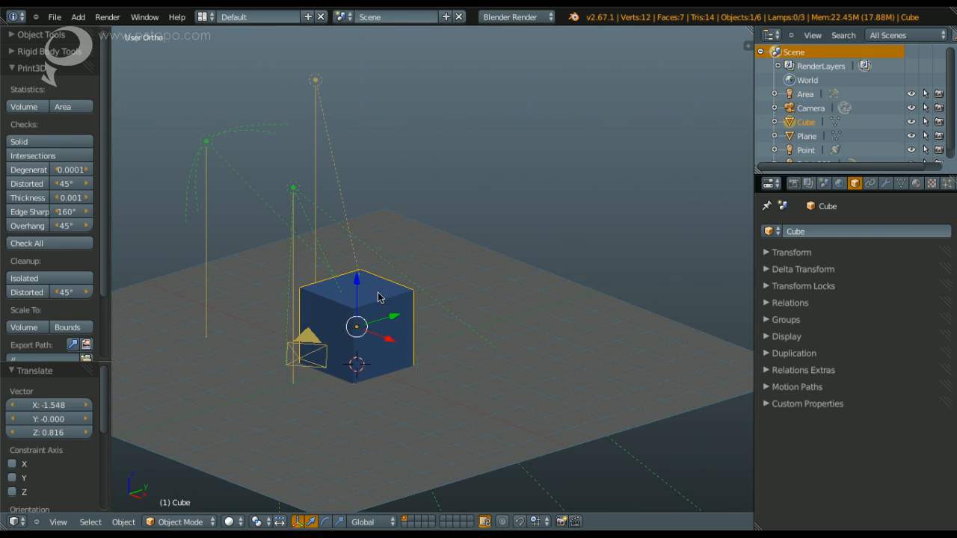
right_click(292, 192)
right_click(234, 160)
right_click(310, 99)
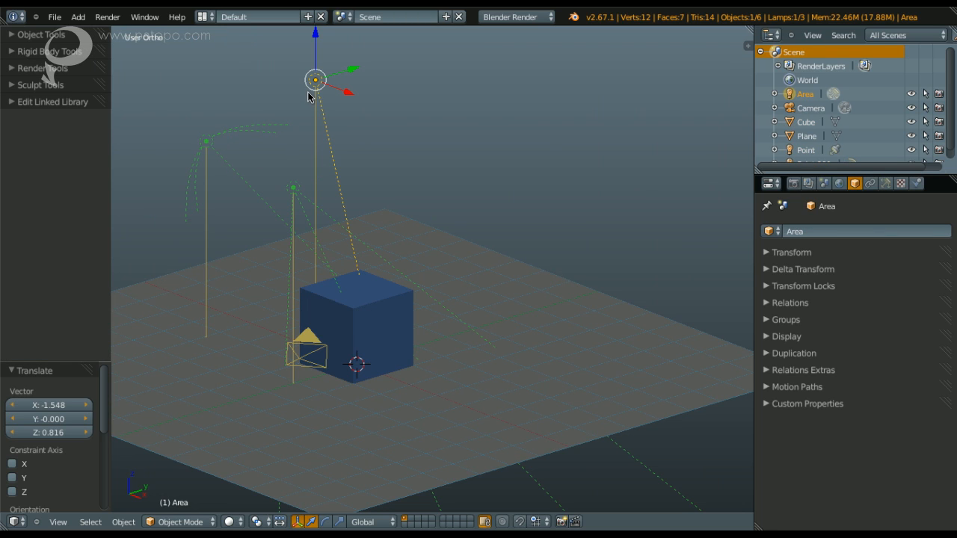
right_click(588, 407)
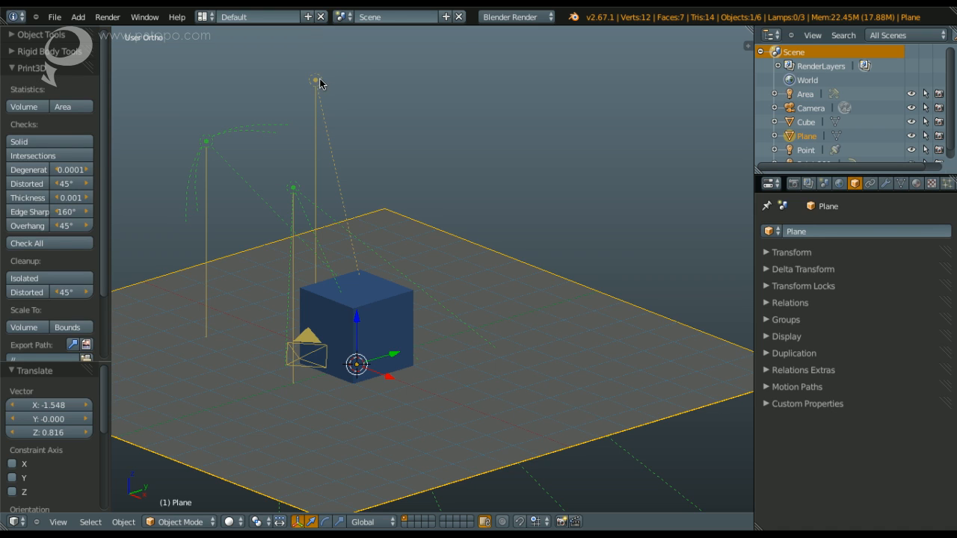
Render the scene to check the floor lit by the area lamp beside the separately lit cube, and close the render
middle_drag(419, 269, 488, 262)
key(F12)
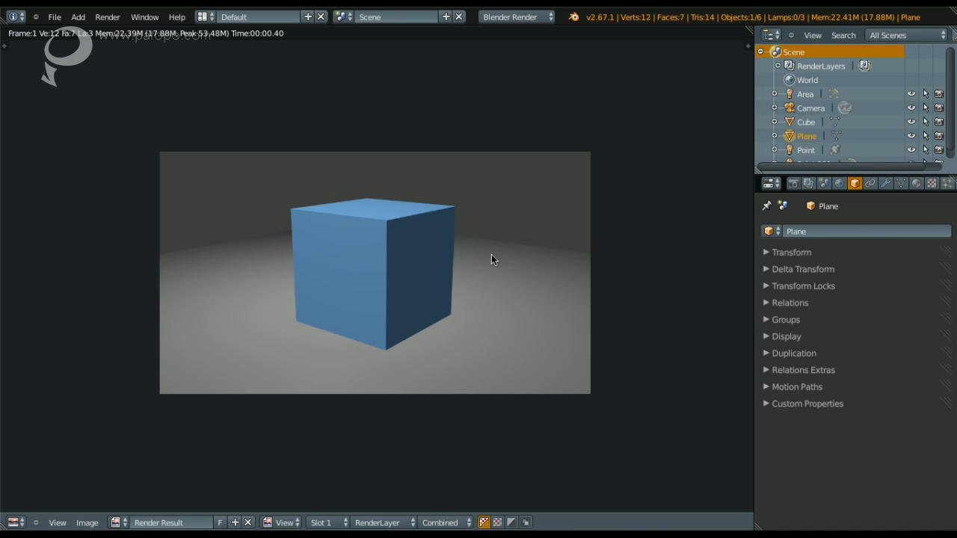
middle_drag(417, 335, 479, 324)
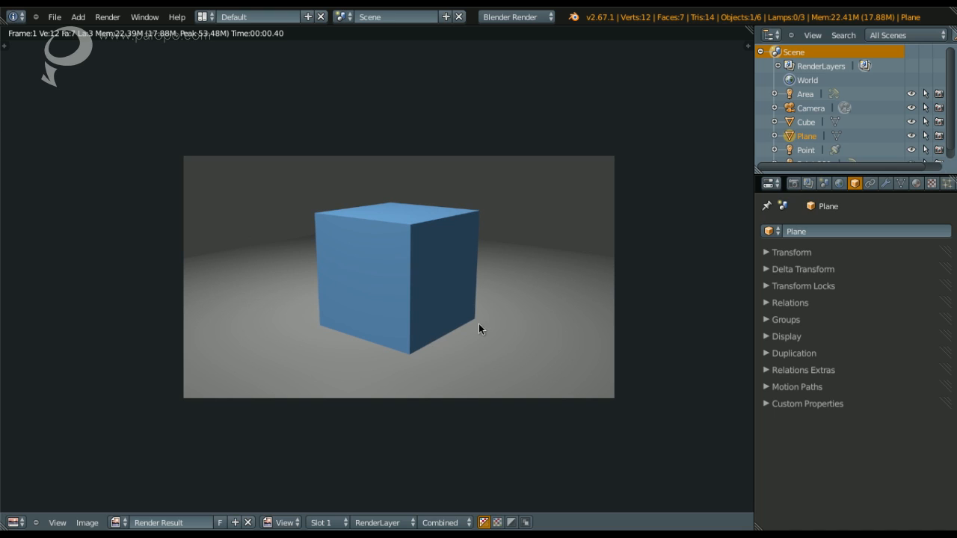
middle_drag(433, 349, 462, 350)
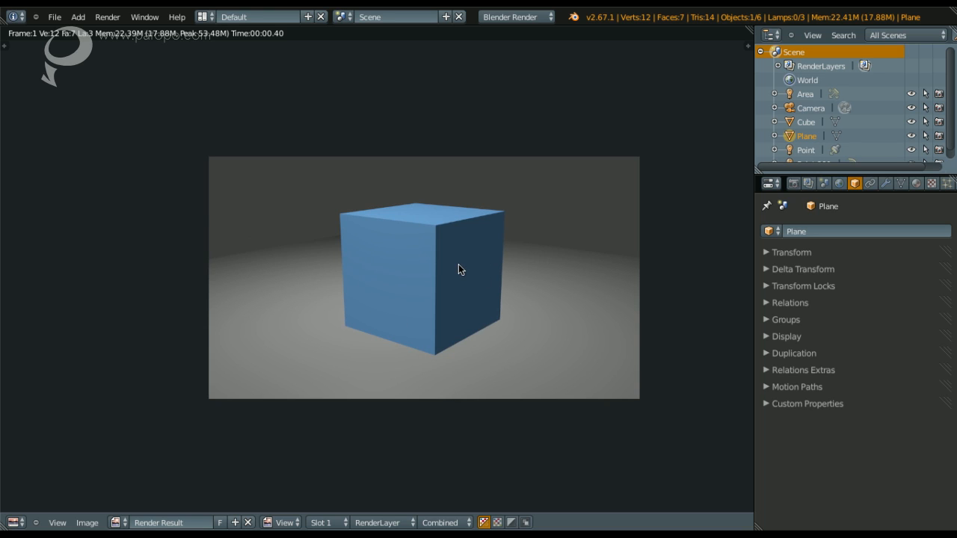
key(Escape)
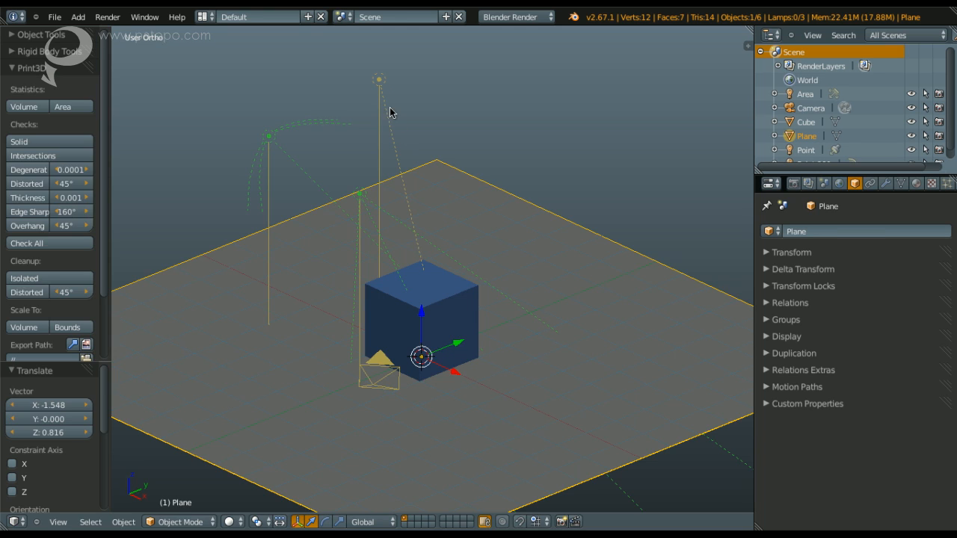
Exclude the area lamp from rendering and render the scene
right_click(380, 79)
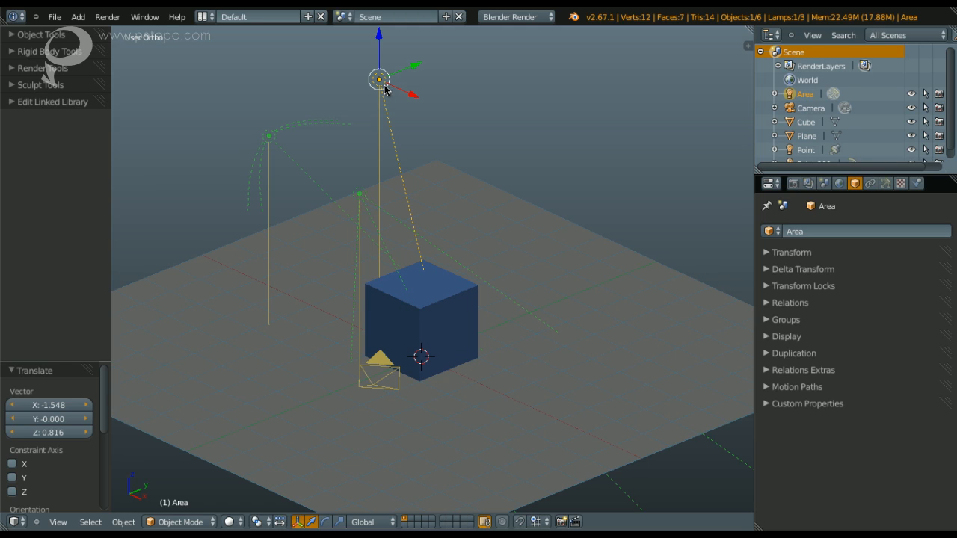
click(940, 94)
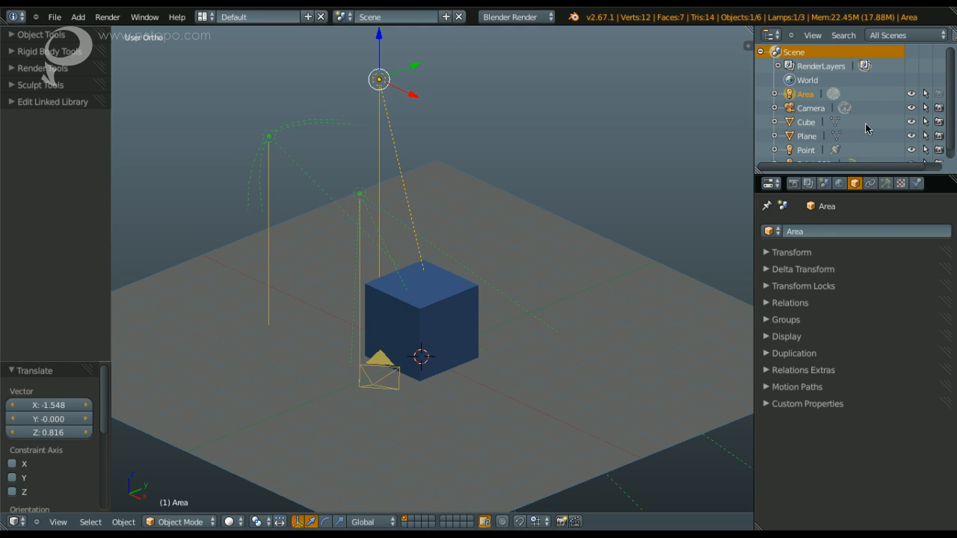
key(F12)
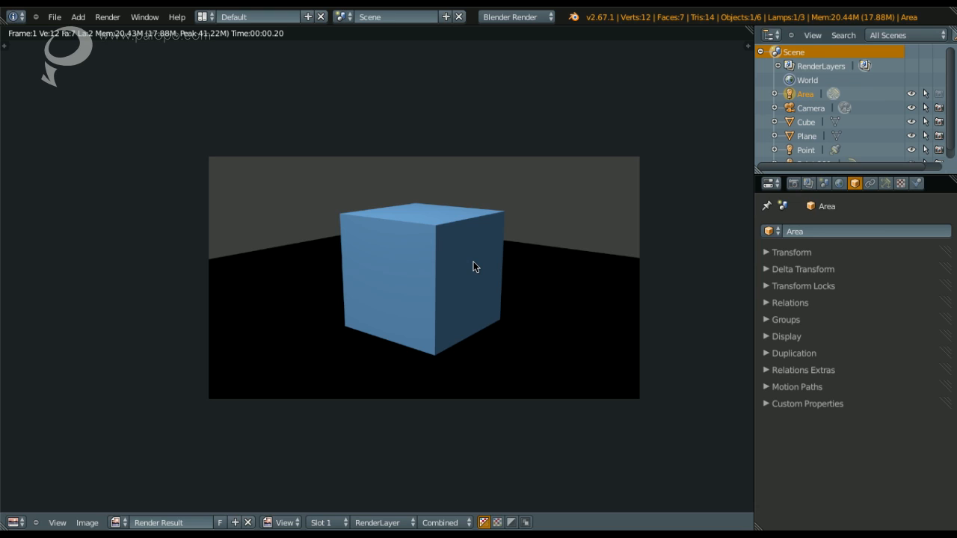
Render the scene into Slot 2 with the area lamp enabled for rendering again
click(338, 523)
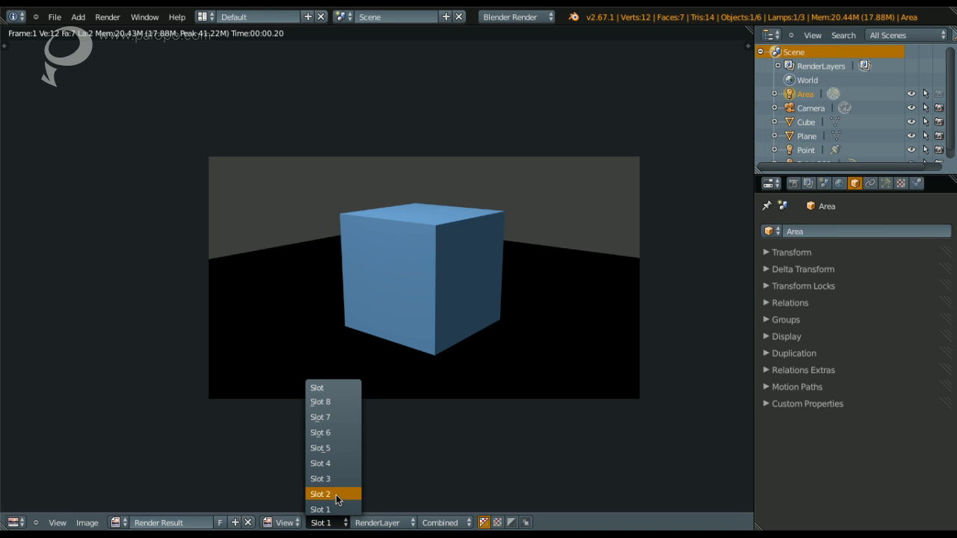
click(336, 496)
key(Escape)
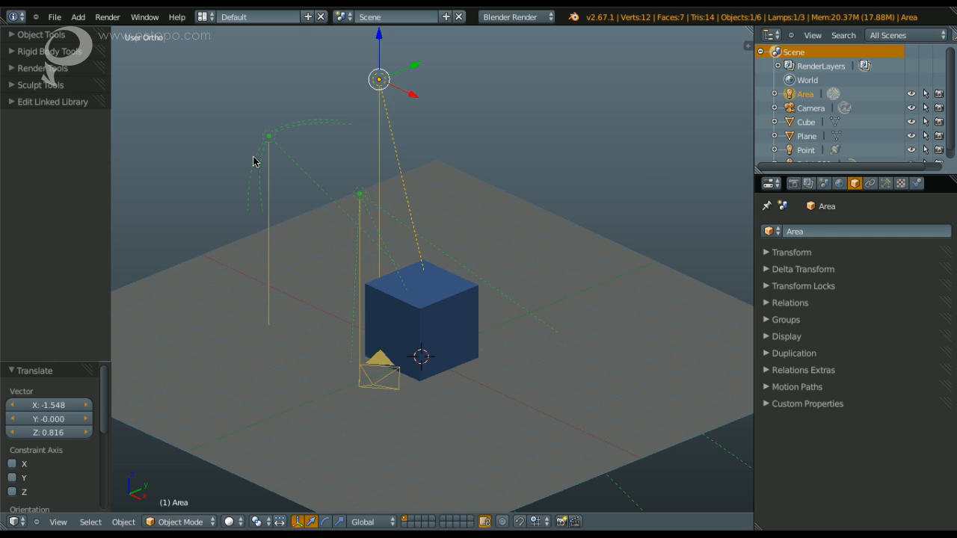
key(F12)
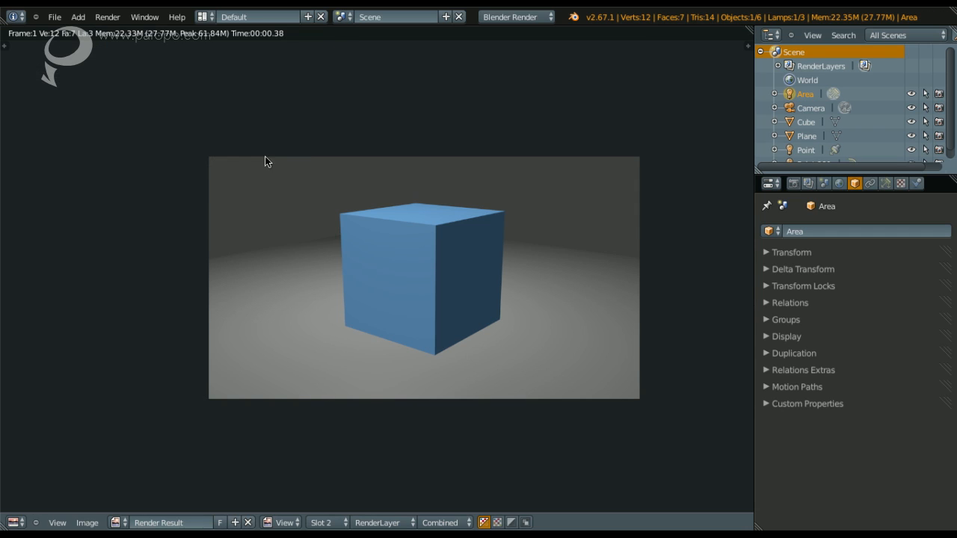
Compare the Slot 1 render without the area lamp against the Slot 2 render with it, and close the render
click(321, 521)
click(321, 510)
click(334, 518)
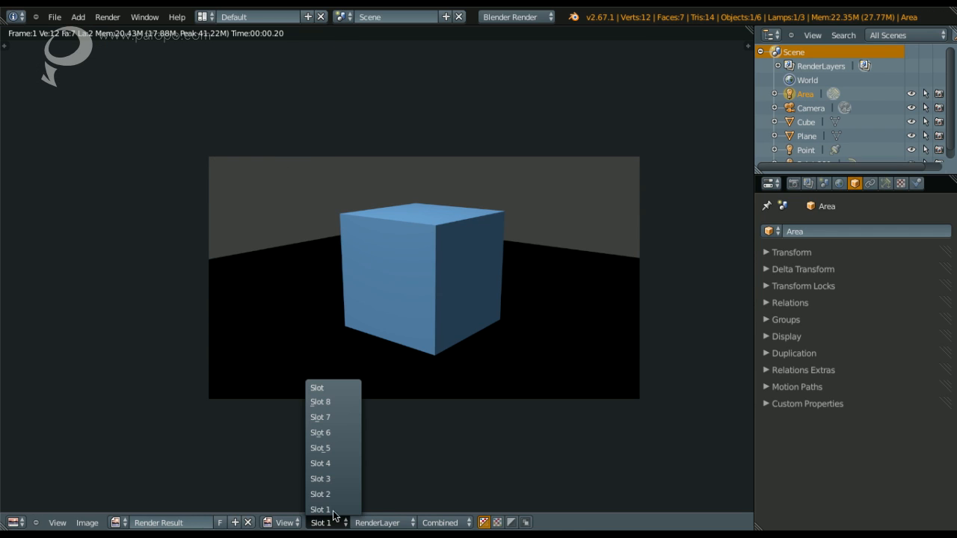
click(333, 495)
click(340, 523)
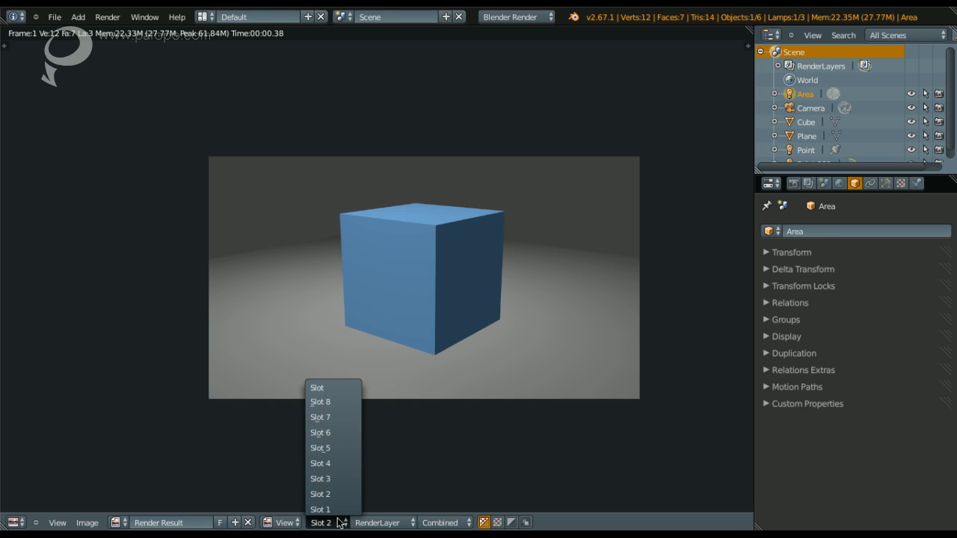
click(341, 508)
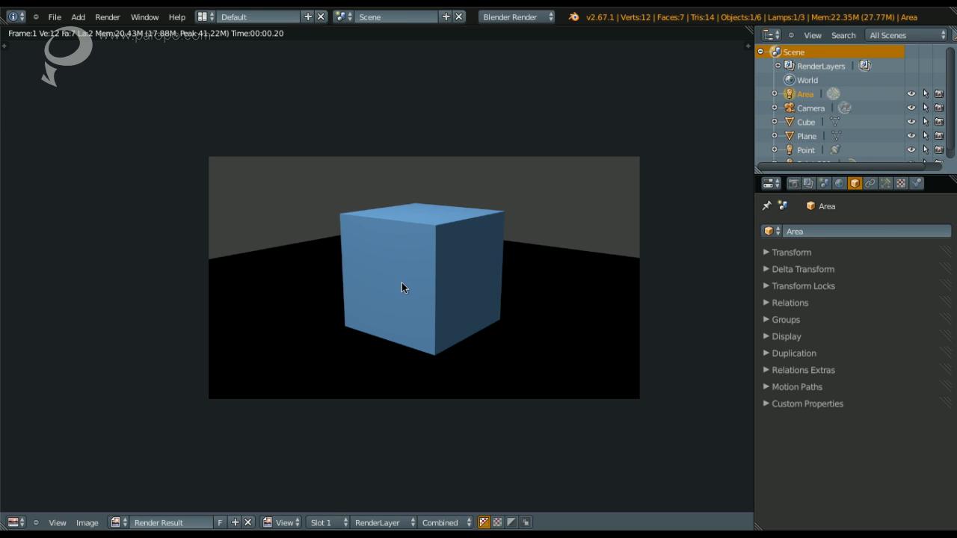
click(325, 522)
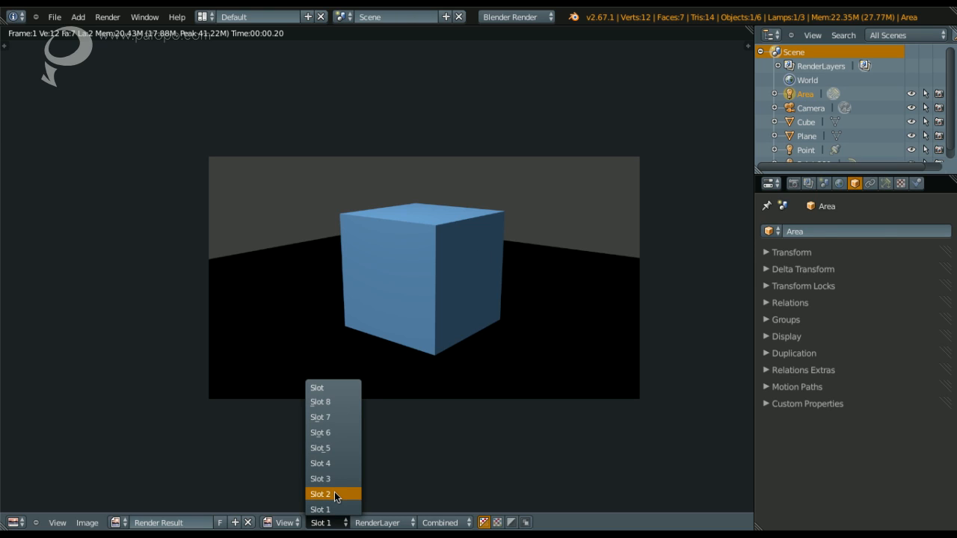
click(334, 495)
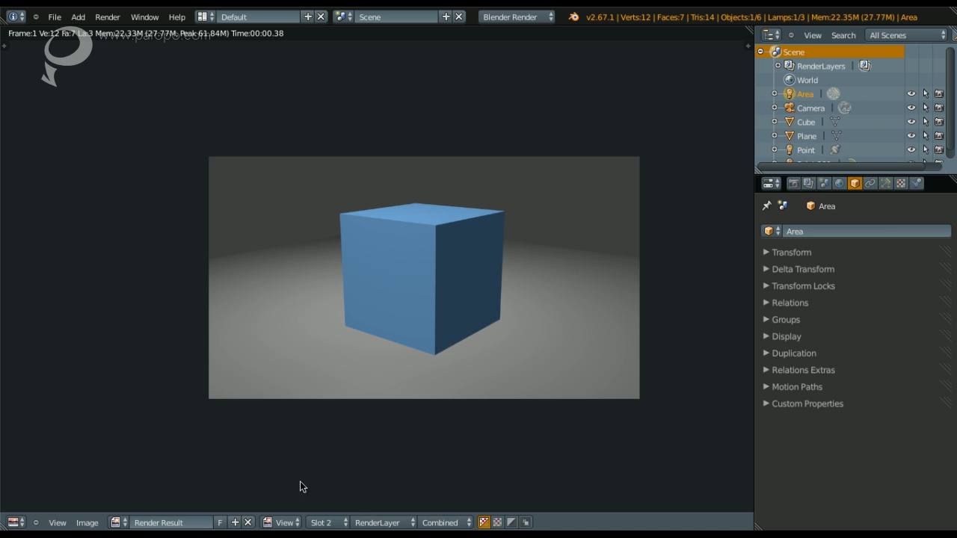
click(322, 523)
click(321, 511)
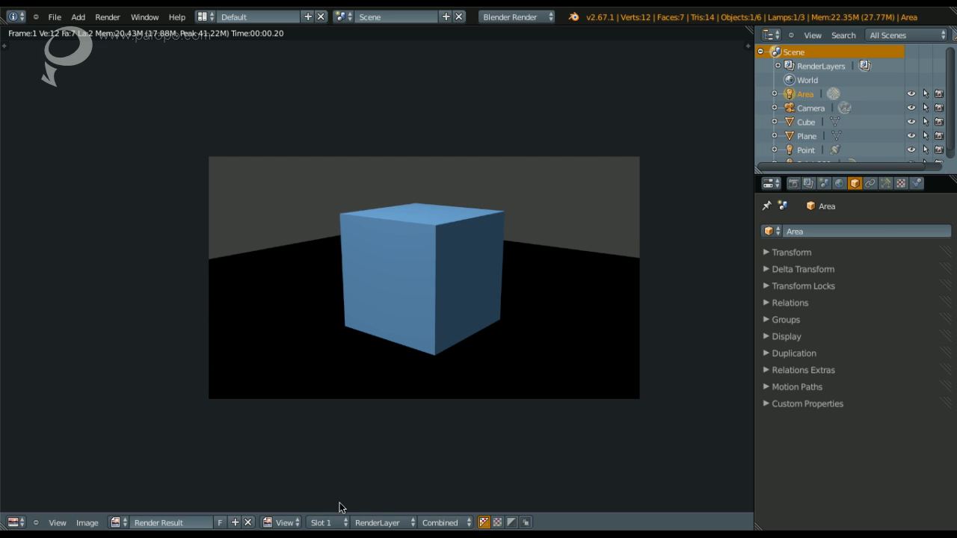
key(Escape)
Move the floor plane and the area lamp to layer 2, and show layers 1 and 2 together
right_click(583, 265)
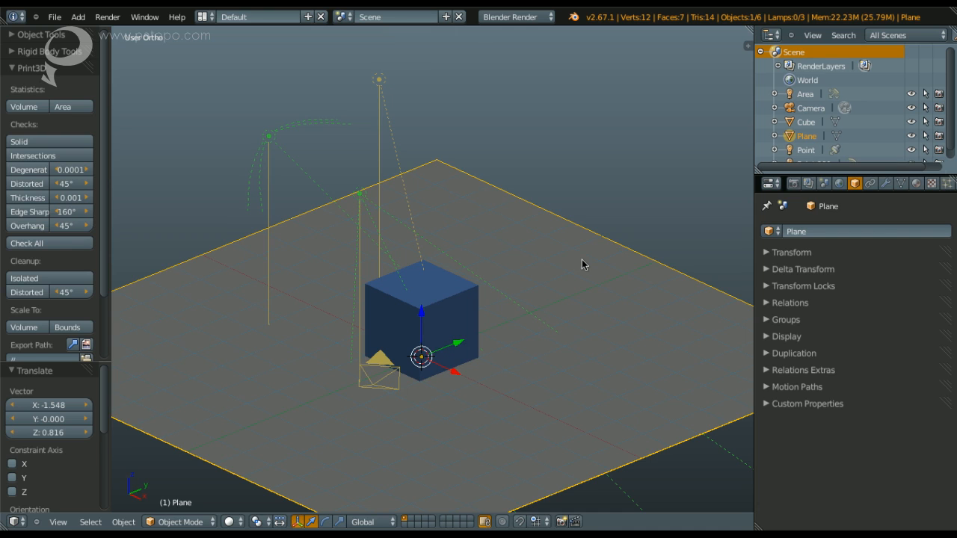
middle_drag(449, 272, 487, 273)
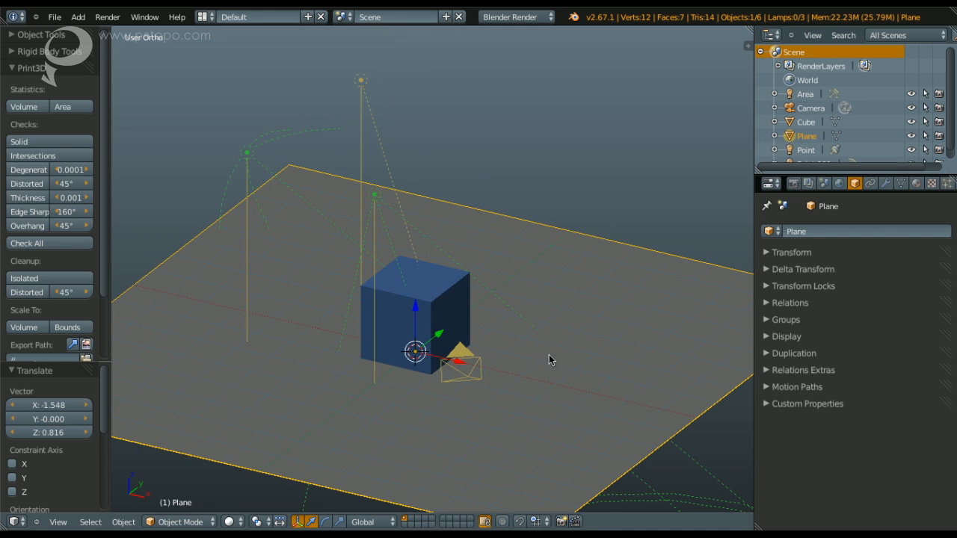
middle_drag(516, 331, 519, 329)
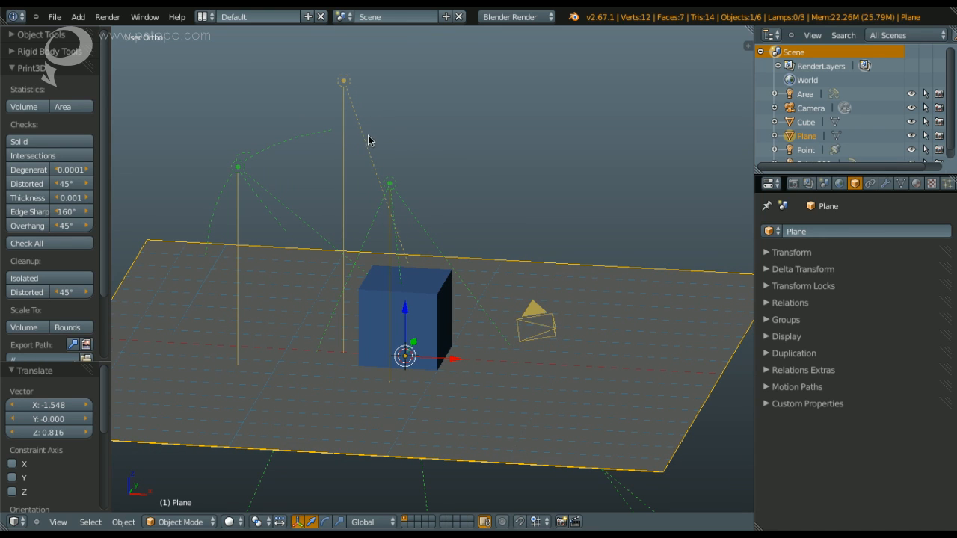
shift+right_click(338, 86)
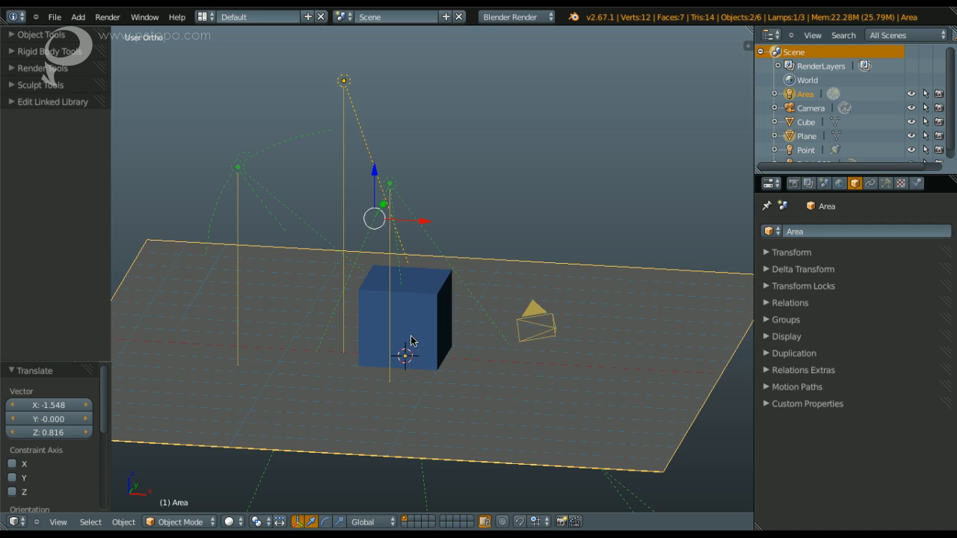
key(m)
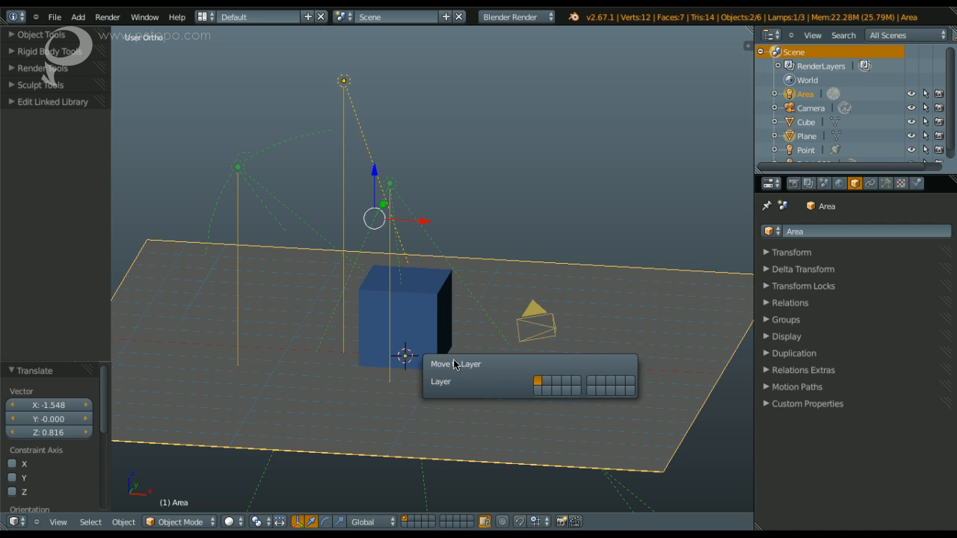
click(546, 382)
click(413, 519)
shift+click(405, 519)
In front view, move the area lamp slightly lower and farther from the cube, and rotate it about -16° to aim at the cube
middle_drag(289, 306, 344, 295)
right_click(322, 86)
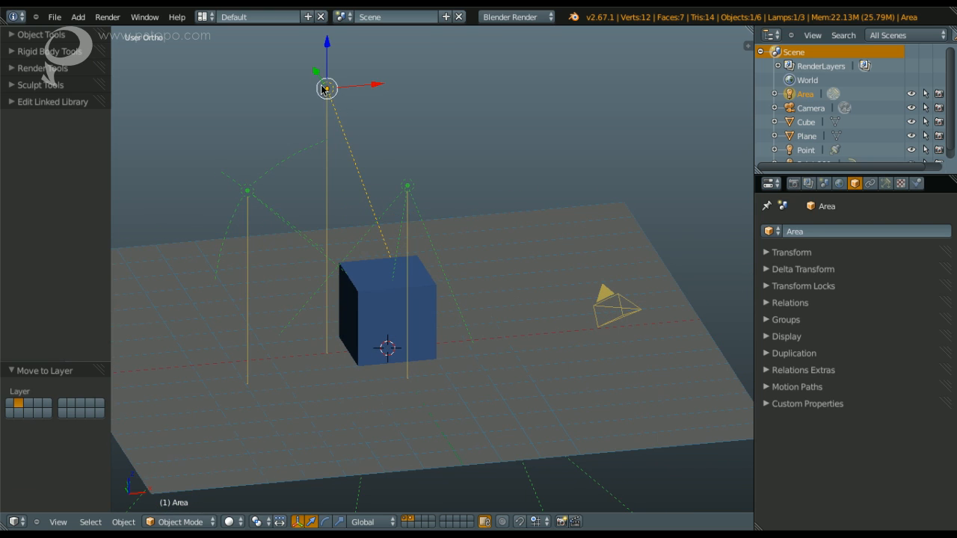
key(q)
click(431, 207)
key(q)
click(458, 199)
key(g)
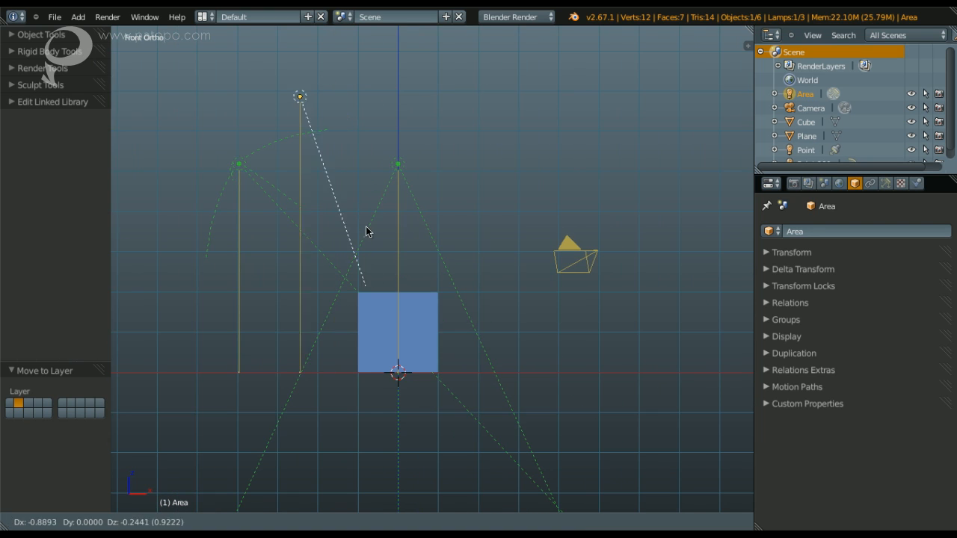
click(367, 248)
key(r)
click(490, 238)
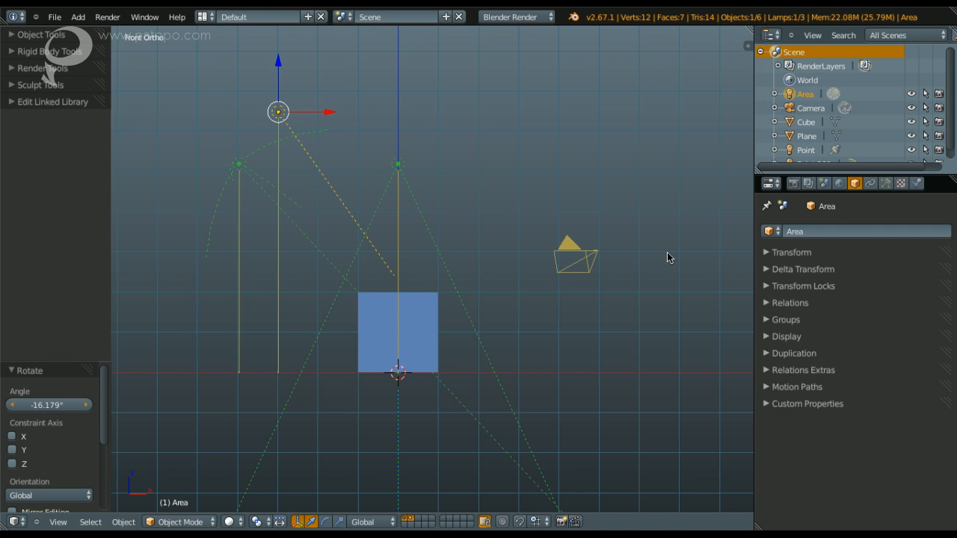
Change the area lamp's type to Spot, set its distance to 10, and keep its energy at 0.5
click(885, 184)
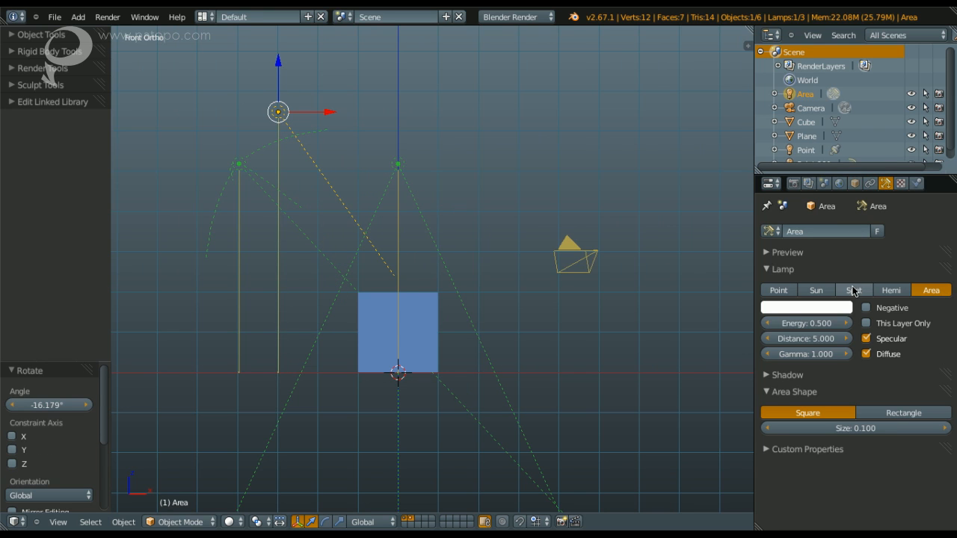
click(853, 290)
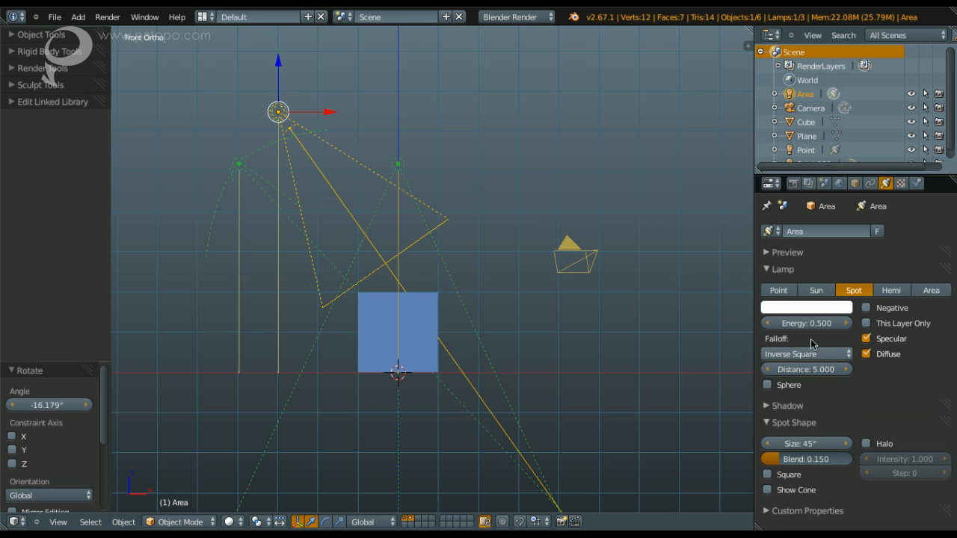
click(801, 369)
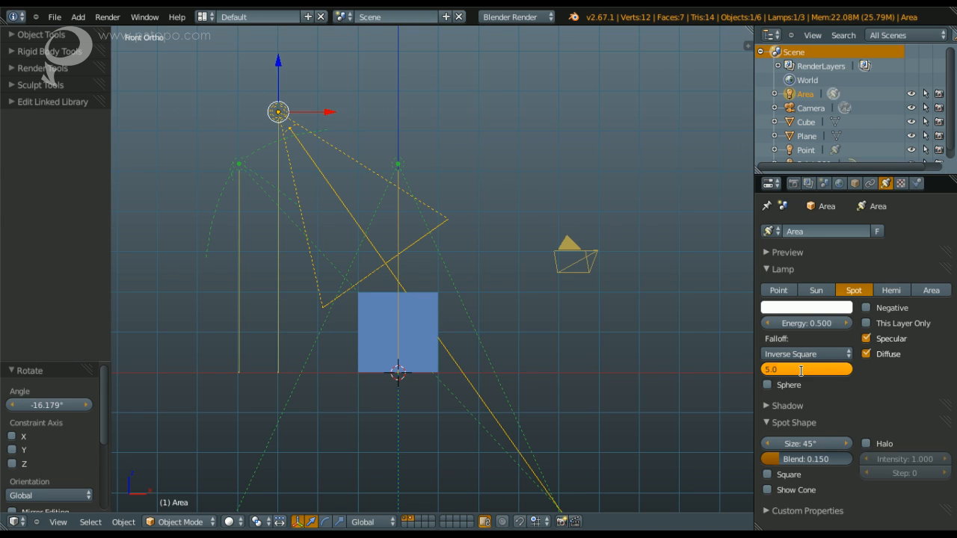
text(10)
key(Return)
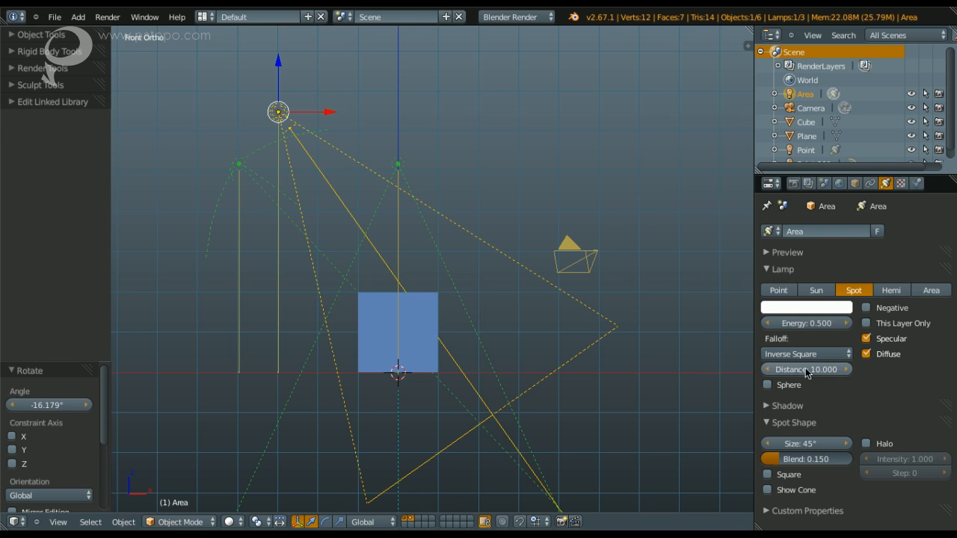
click(797, 323)
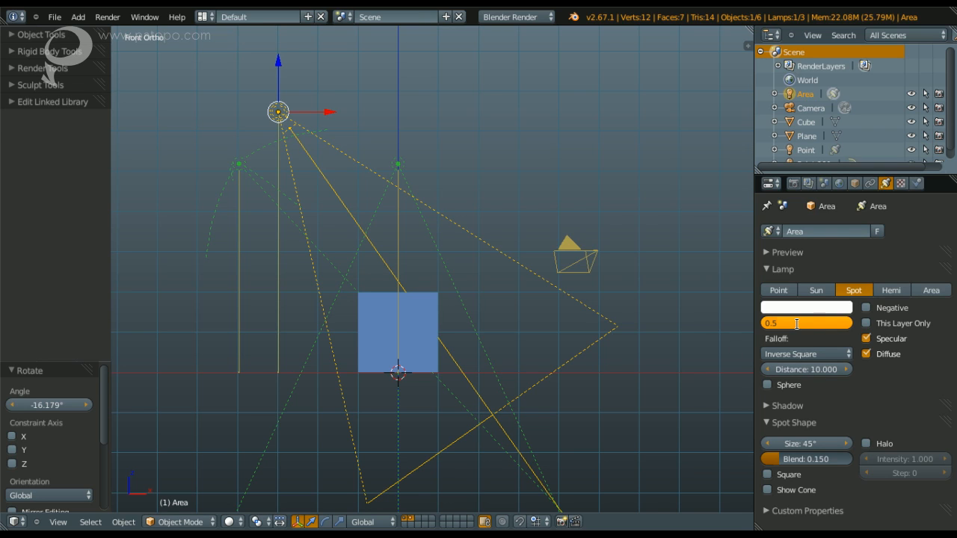
key(Return)
Display the viewport in textured mode and set its shading to GLSL
mouse_move(590, 348)
middle_down()
mouse_move(541, 389)
mouse_move(439, 349)
middle_up()
key(z)
click(426, 304)
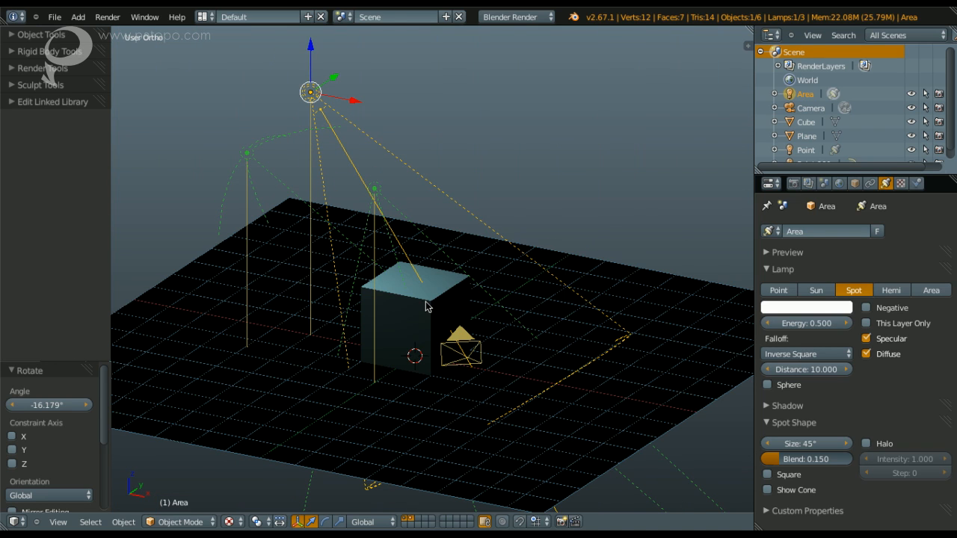
key(n)
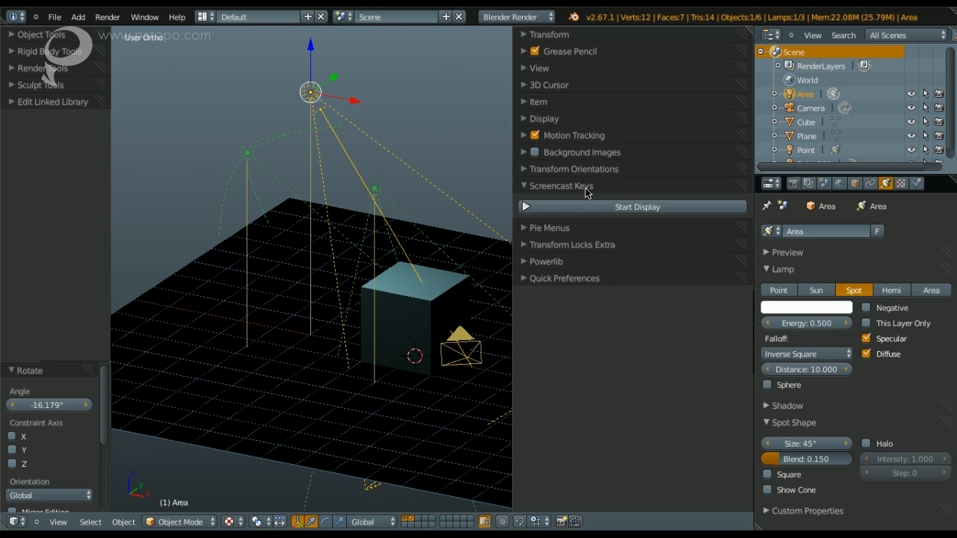
click(561, 119)
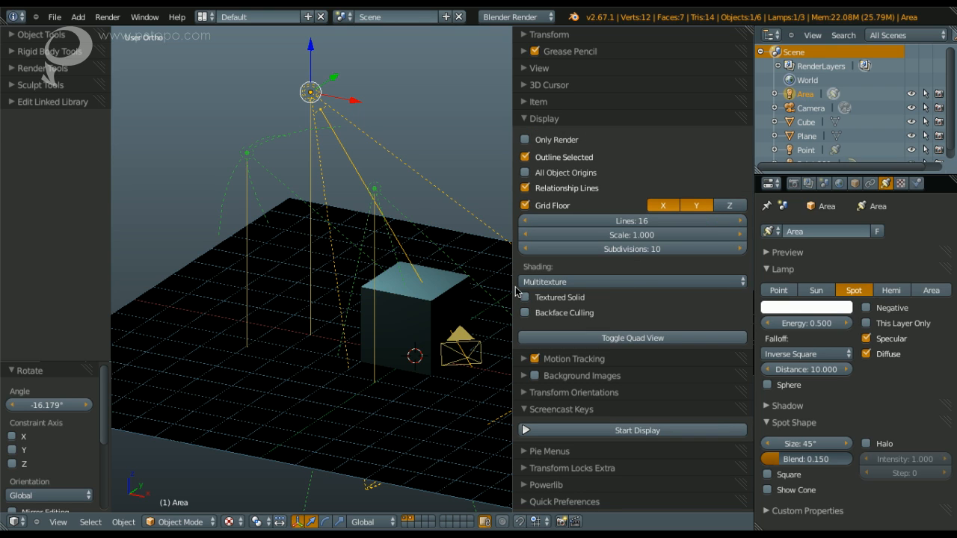
drag(514, 284, 606, 286)
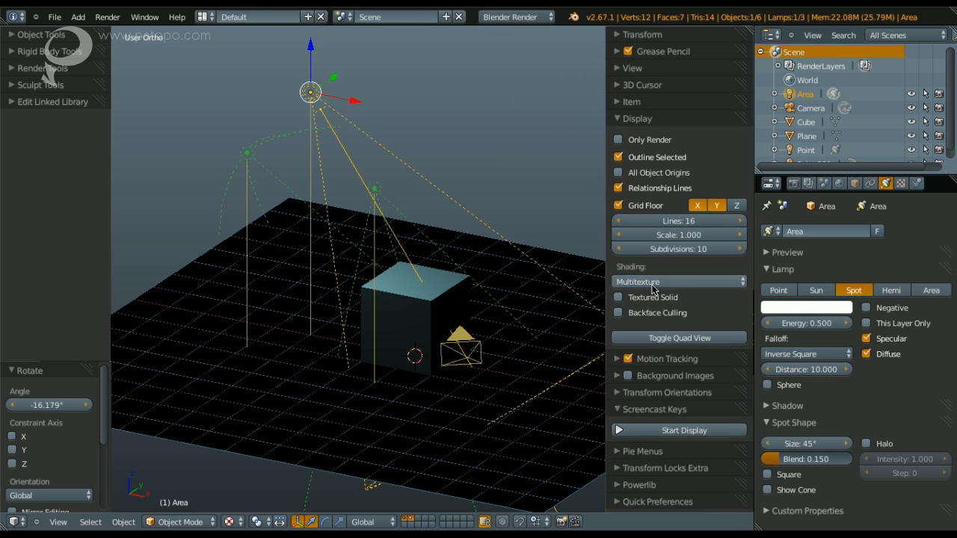
click(650, 282)
click(634, 237)
Inspect the spot's lighting on the floor and cube, render the scene, and close the render
middle_drag(472, 333, 316, 193)
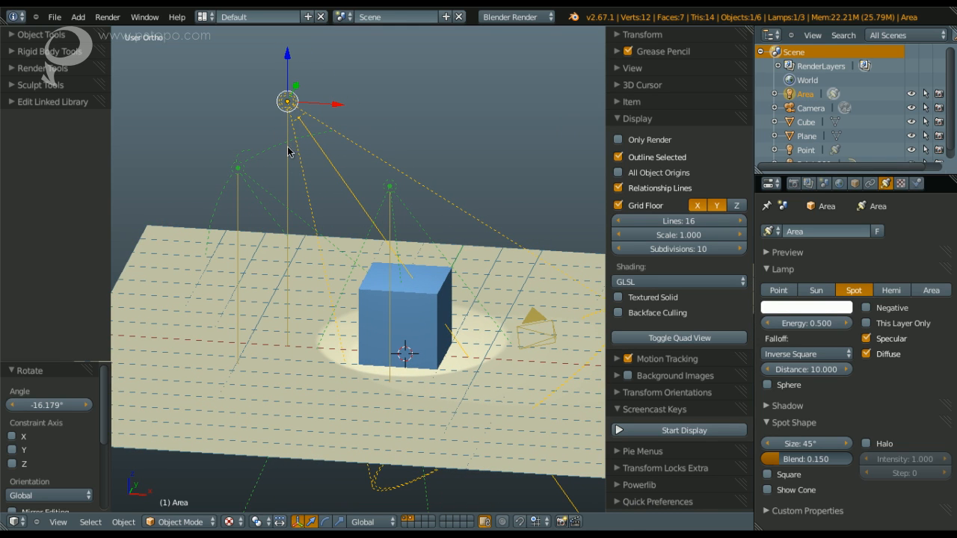
mouse_move(324, 271)
middle_down()
mouse_move(359, 289)
mouse_move(337, 284)
middle_up()
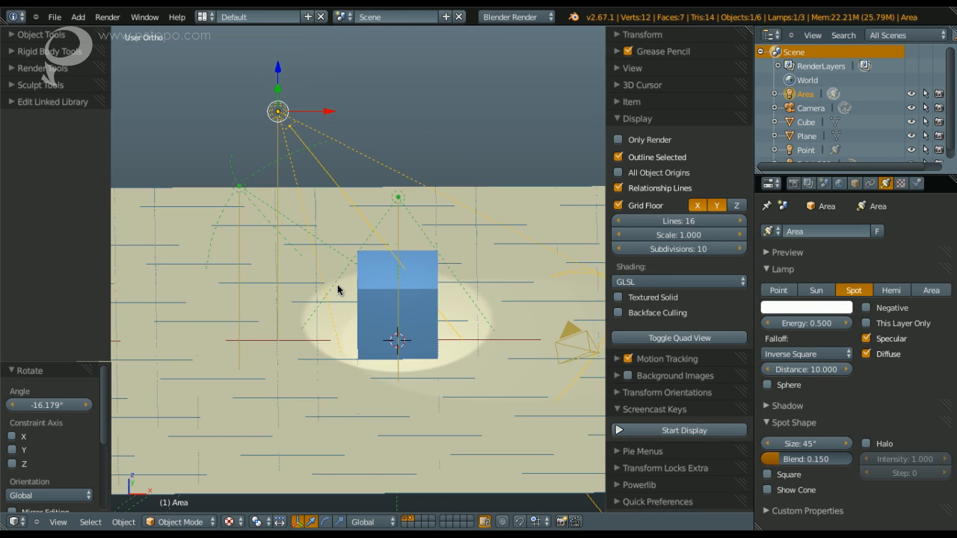
key(F12)
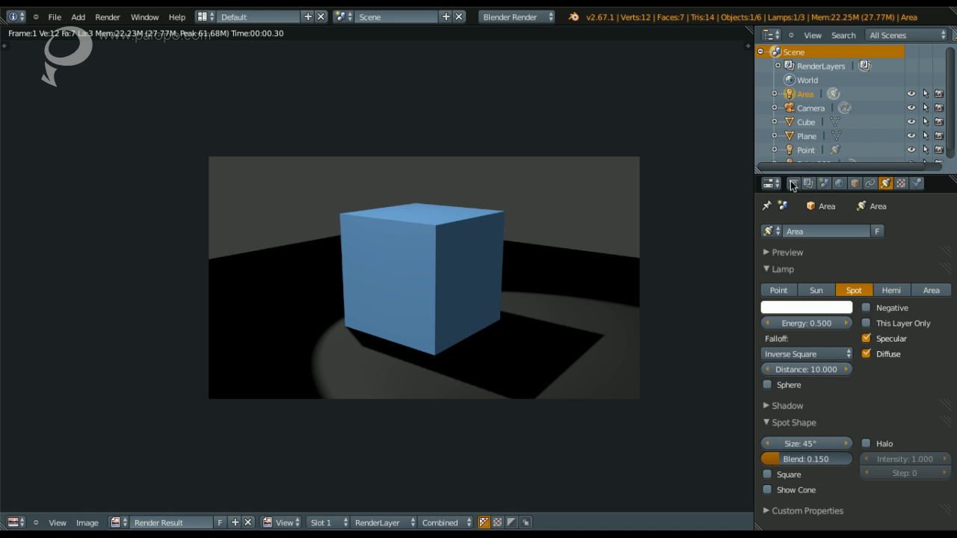
key(Escape)
Change the colour of the cube group's overhead spot lamp from pale yellow to pink
middle_drag(444, 293, 412, 221)
scroll(411, 272, down, 1)
right_click(405, 198)
right_click(367, 311)
right_click(402, 206)
click(800, 307)
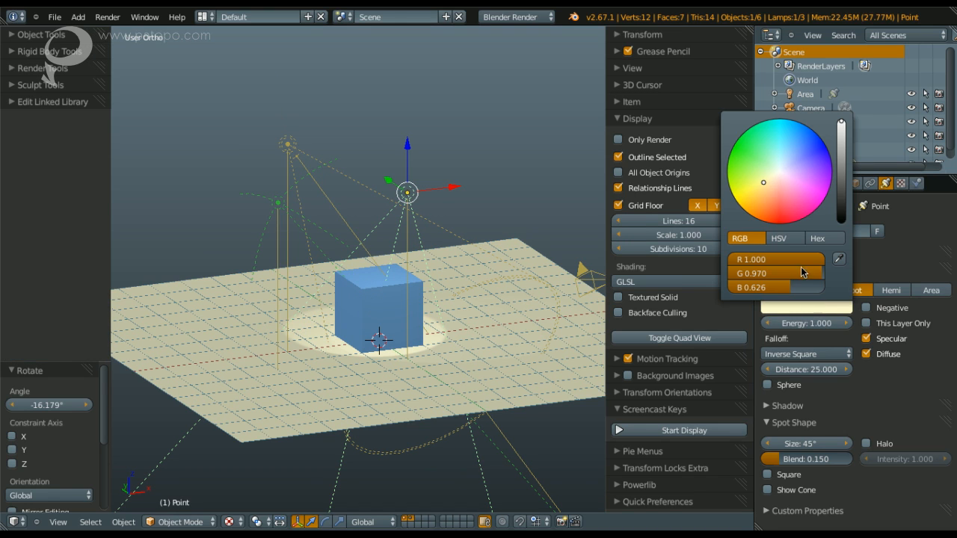
drag(776, 190, 815, 204)
Render the scene to check the pink lamp's effect on the cube and floor, and close the render
middle_drag(450, 284, 417, 291)
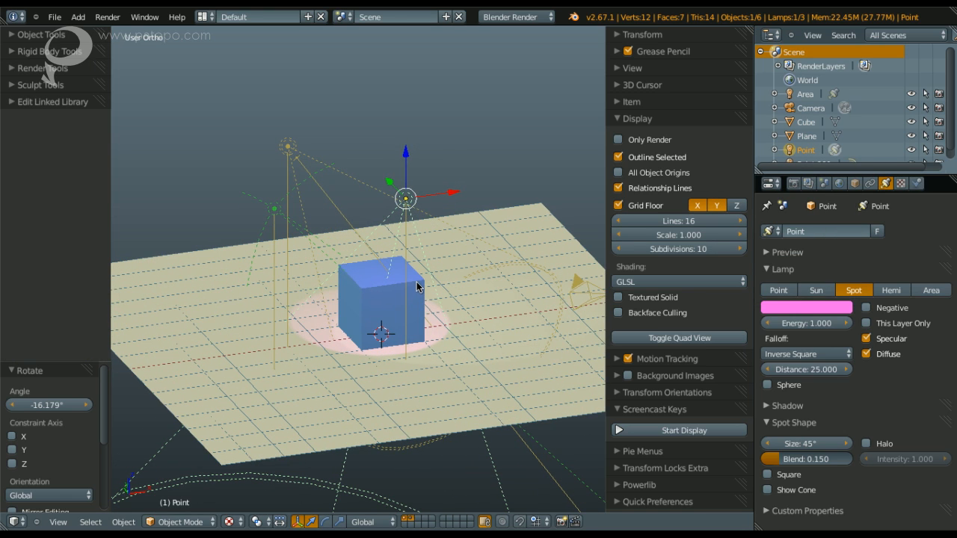
key(F12)
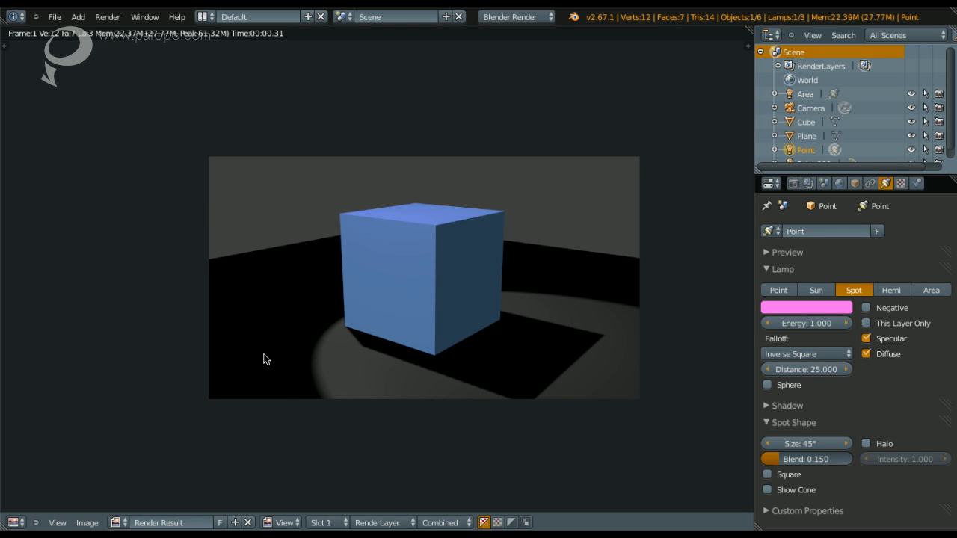
key(Escape)
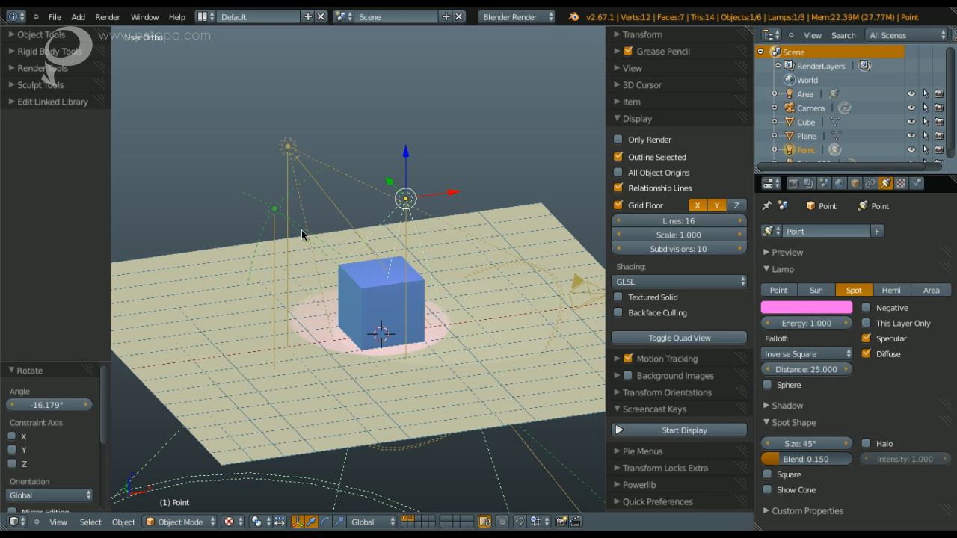
Review the cube and its two group lamps, and check the exclusive light group option in the cube's material
right_click(375, 295)
middle_drag(368, 308, 425, 312)
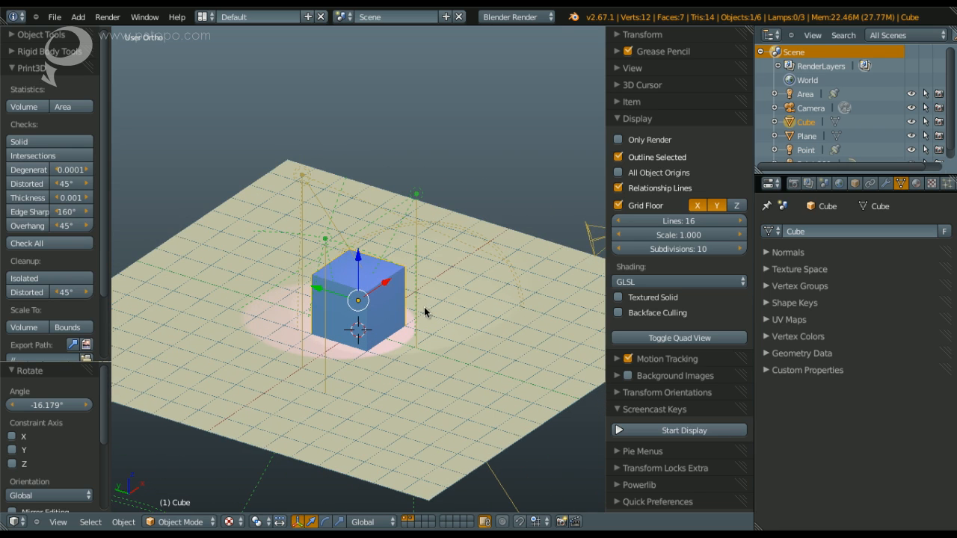
right_click(329, 240)
right_click(416, 196)
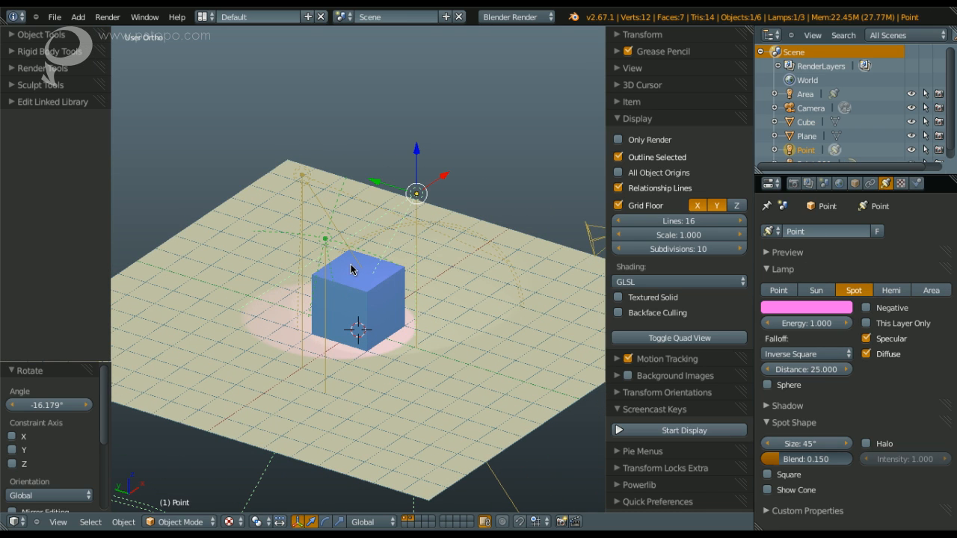
shift+middle_drag(346, 277, 365, 267)
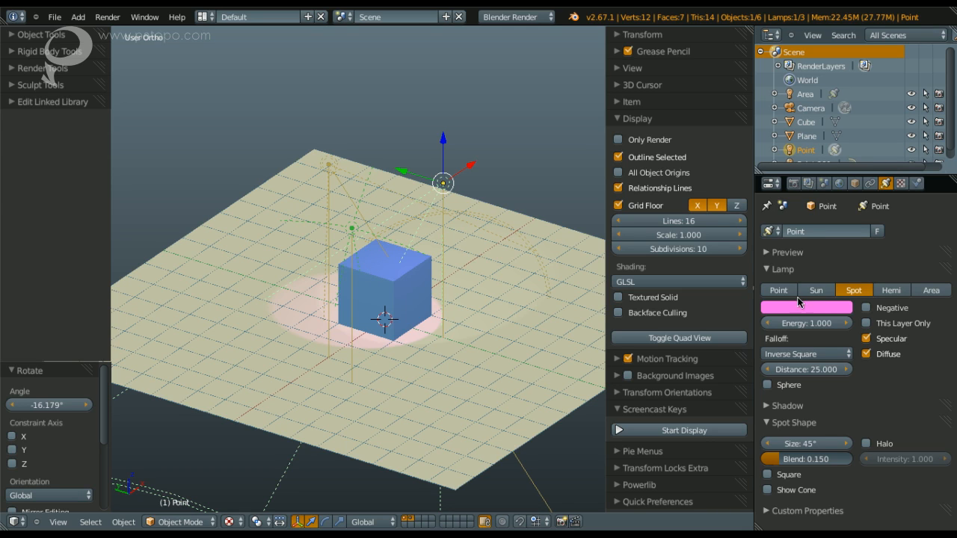
right_click(421, 299)
key(ctrl+z)
right_click(402, 276)
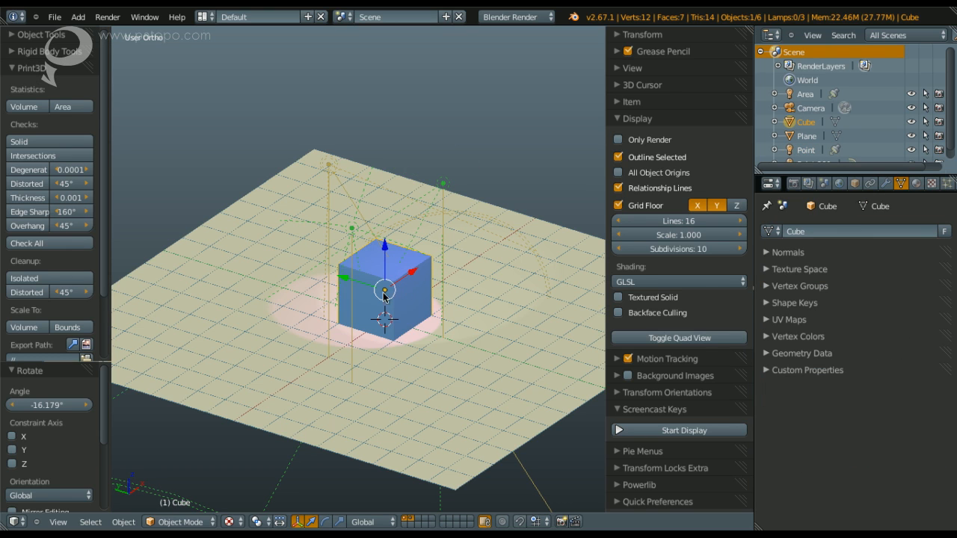
click(914, 184)
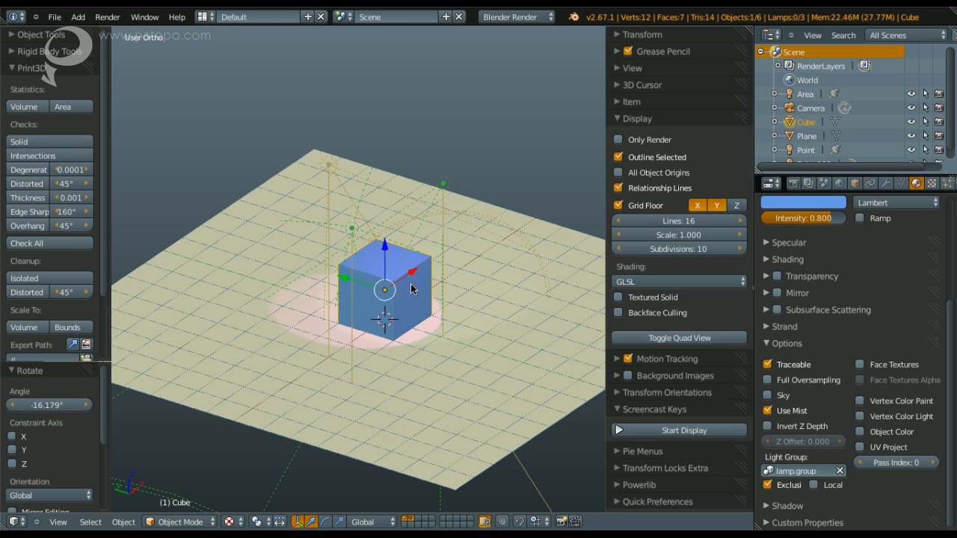
Select the floor's spot lamp and enable the world's Ambient Occlusion with Multiply blending
right_click(329, 165)
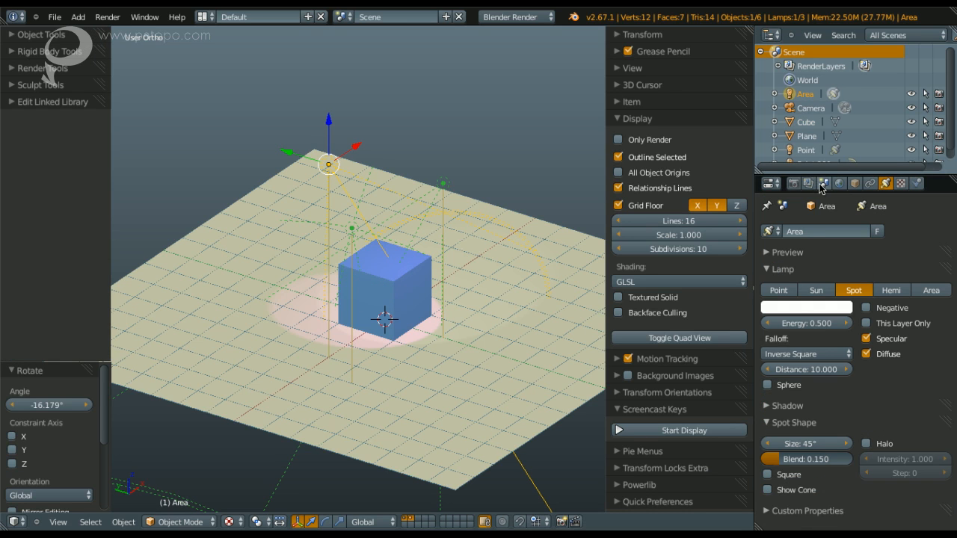
click(838, 185)
click(777, 287)
click(767, 286)
click(900, 310)
click(893, 294)
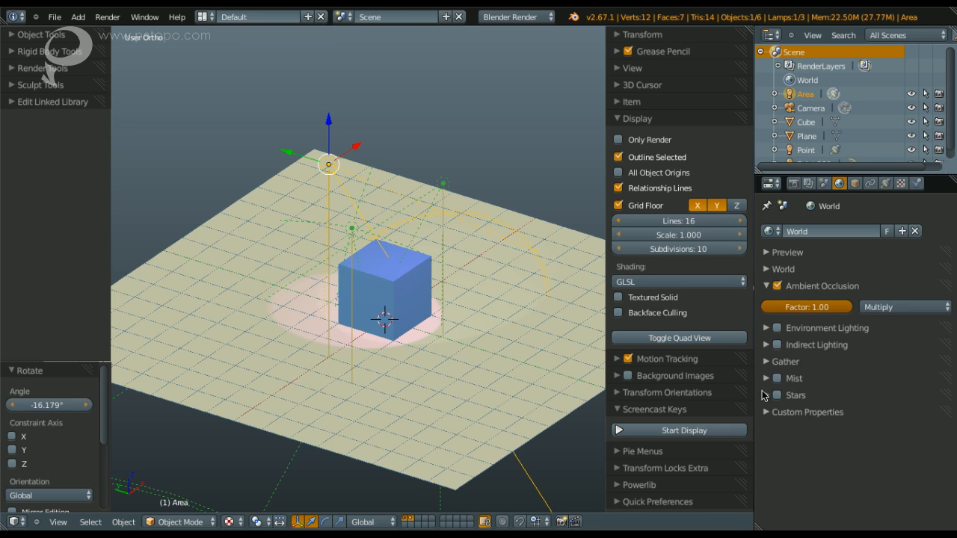
Review the scene's render shading options, render the scene with ambient occlusion, and close the render
click(793, 183)
click(789, 295)
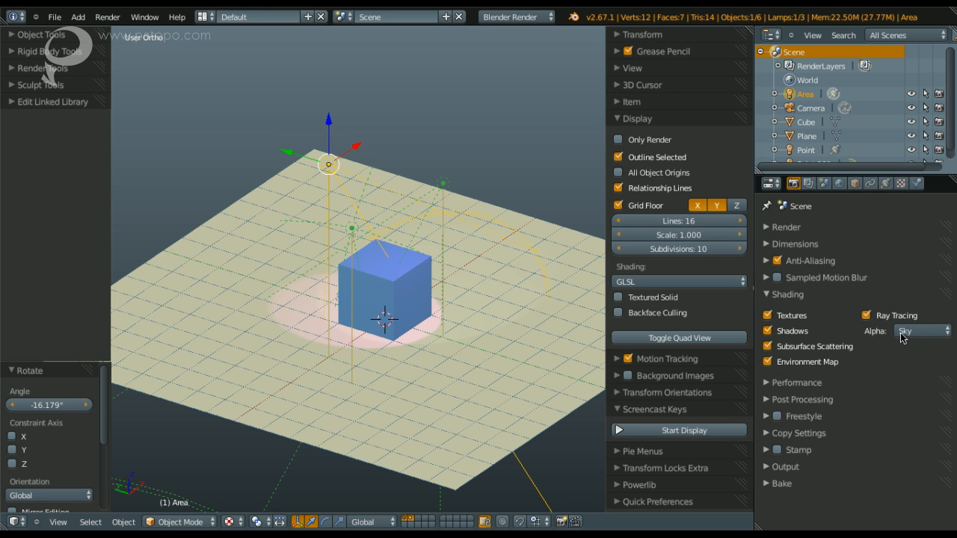
middle_drag(342, 336, 312, 330)
key(F12)
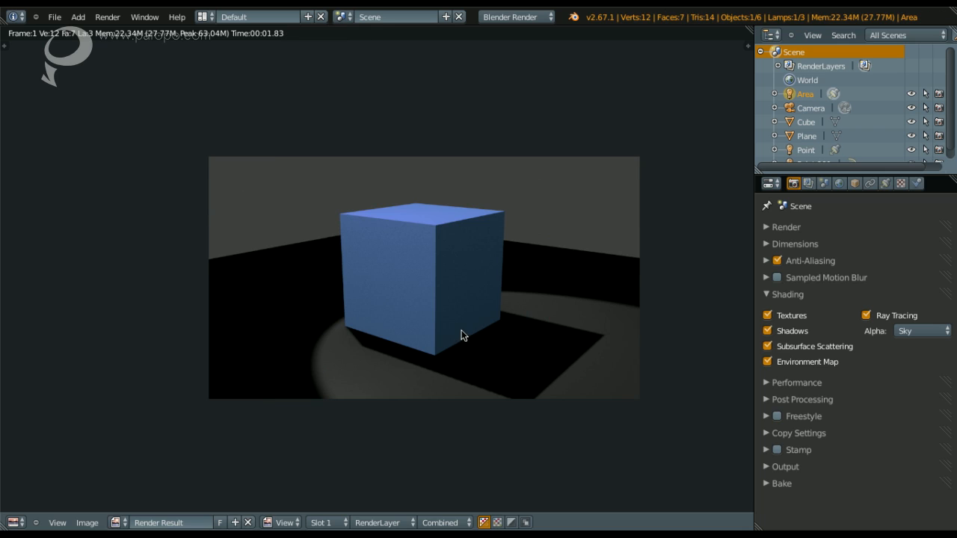
key(Escape)
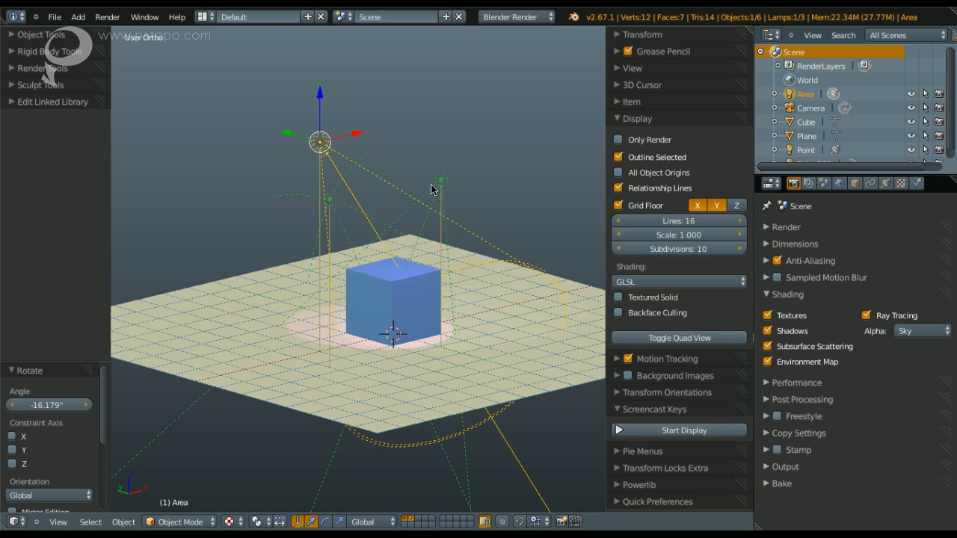
Change the floor's spot lamp to the Area lamp type
click(885, 184)
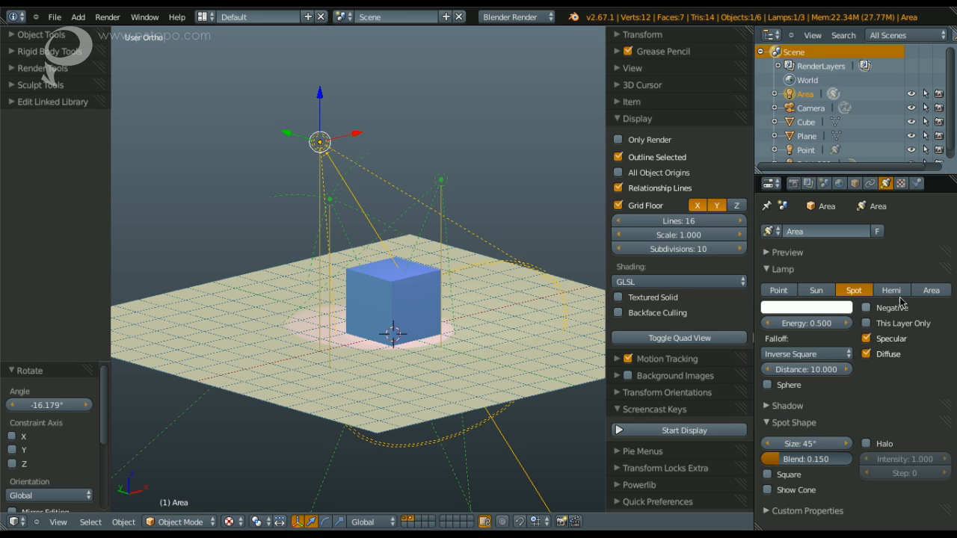
click(922, 292)
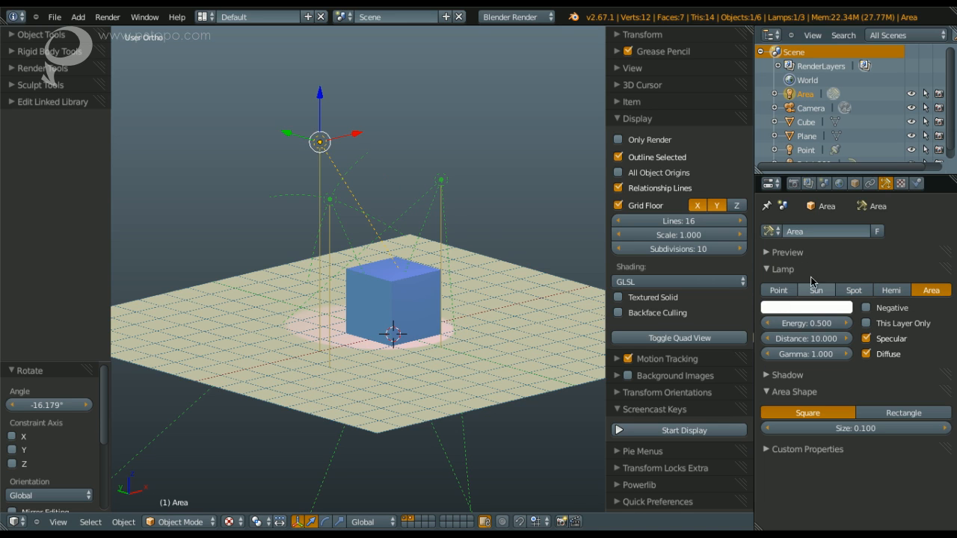
middle_drag(341, 289, 348, 271)
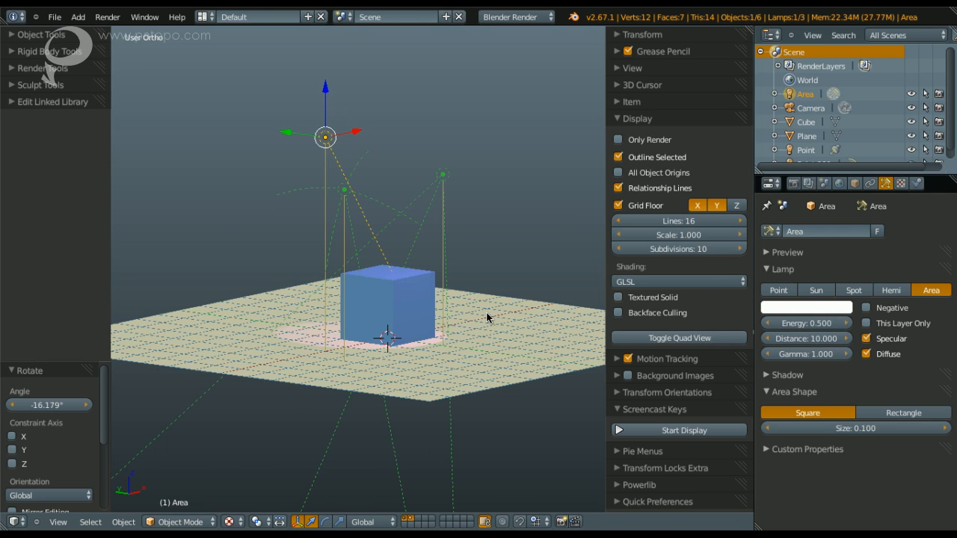
Render the scene to inspect the area lamp's light and the shading around the cube's base, and close the render
key(F12)
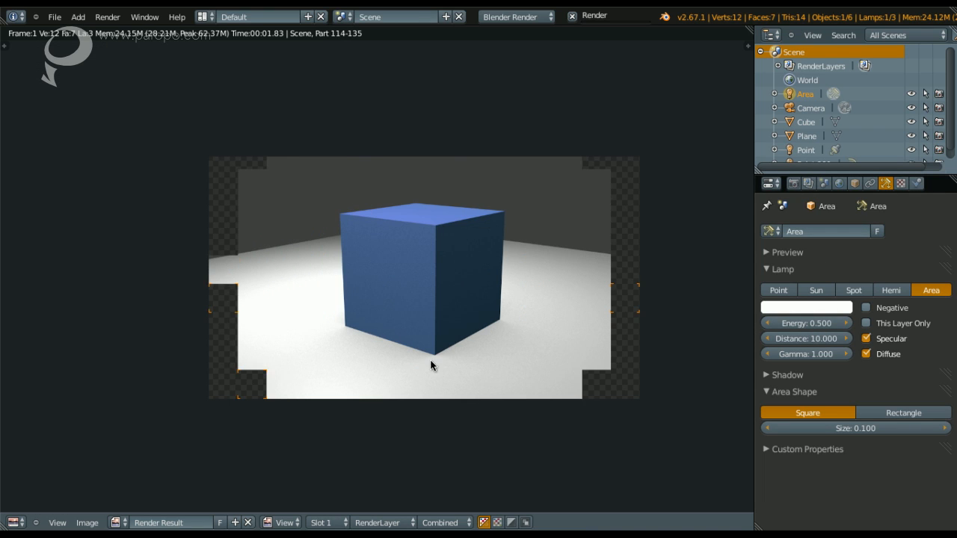
scroll(441, 357, up, 5)
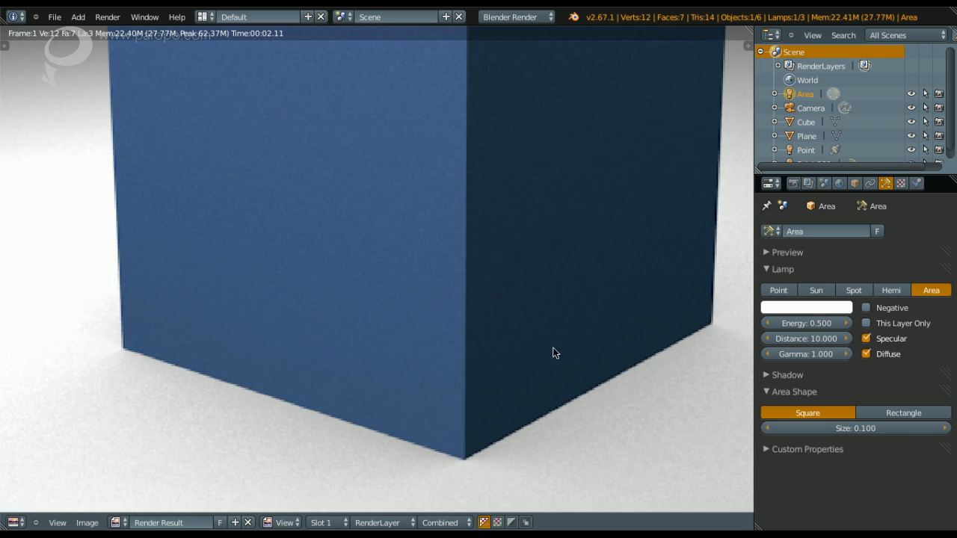
middle_drag(487, 348, 364, 336)
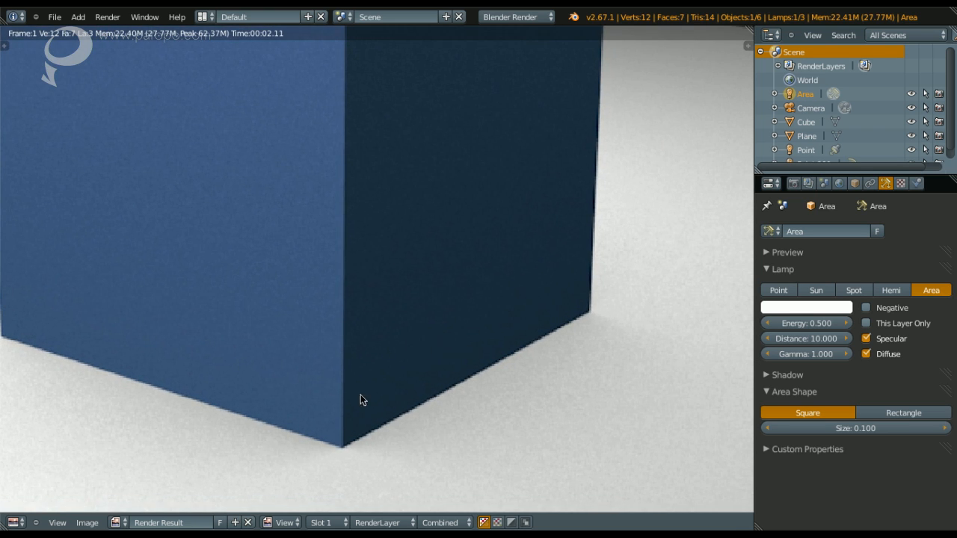
scroll(361, 400, down, 5)
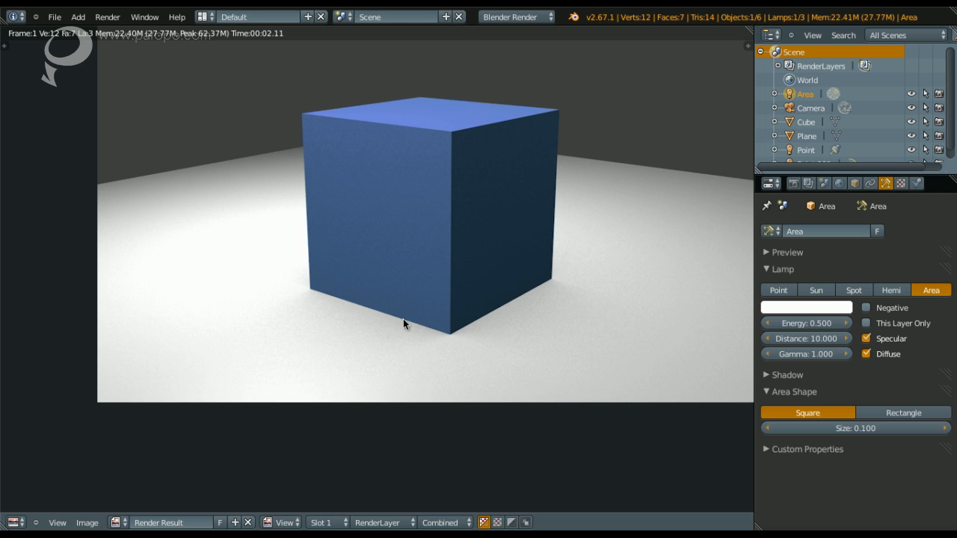
key(Escape)
Give the floor plane a new material with a light grey diffuse colour
right_click(510, 326)
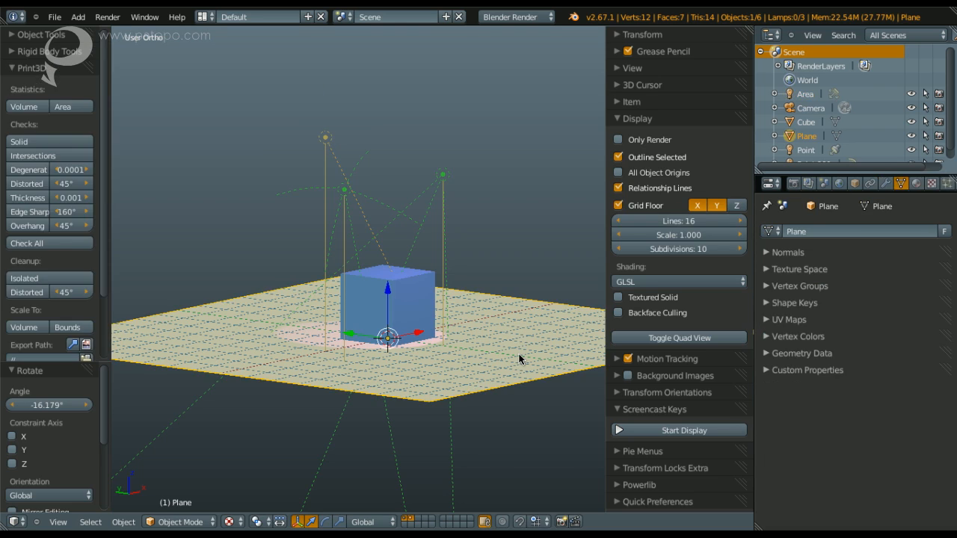
click(915, 184)
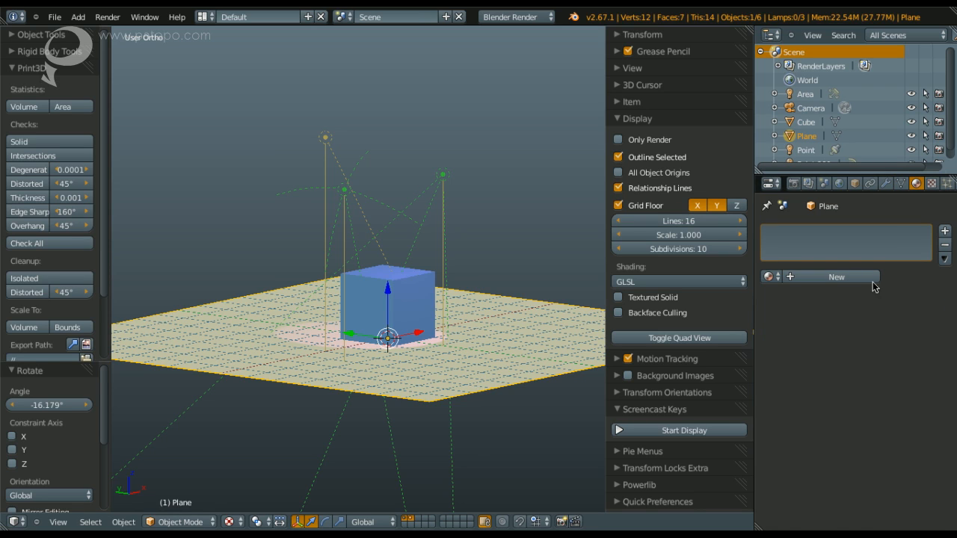
click(867, 278)
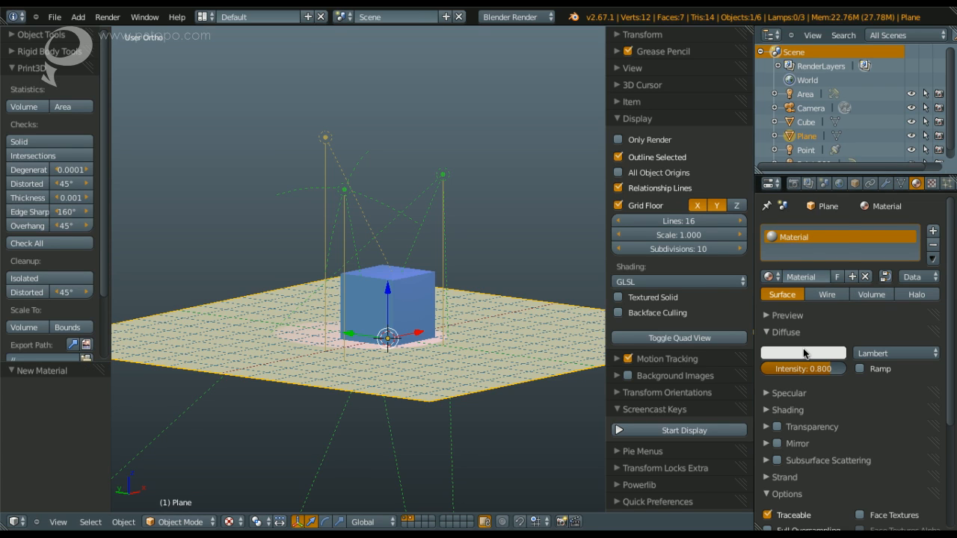
click(806, 353)
drag(836, 219, 834, 191)
scroll(872, 401, down, 1)
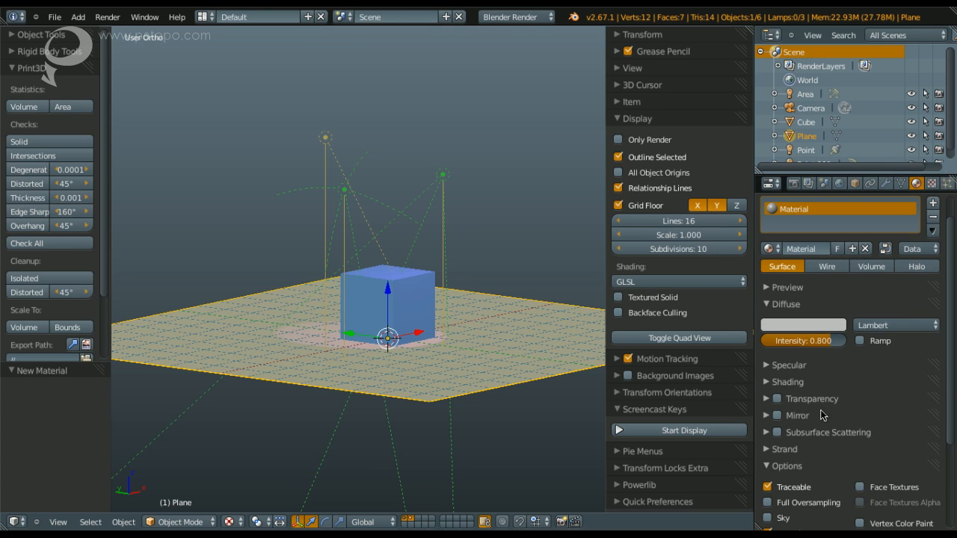
Enable Mirror on the floor material with a reflectivity of 0.2, and show the material preview
click(771, 383)
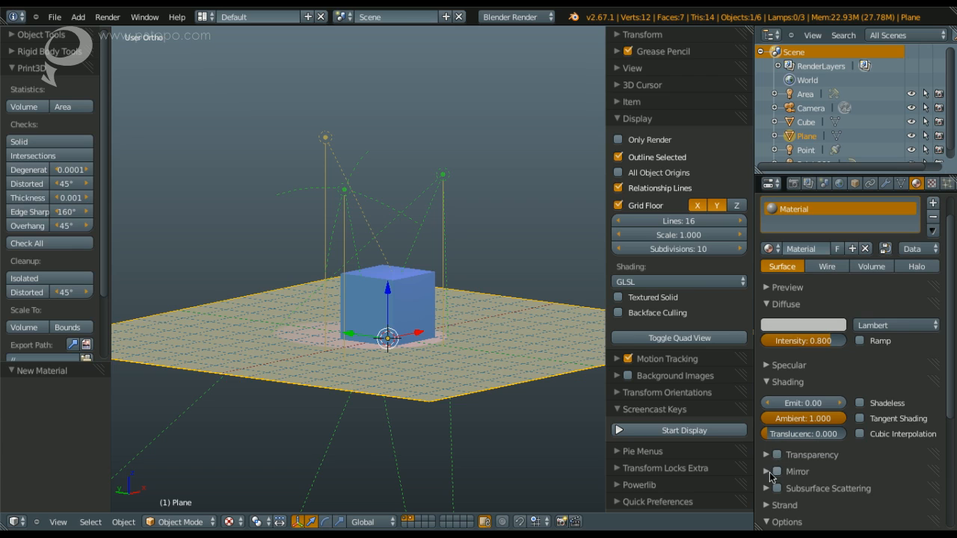
click(778, 383)
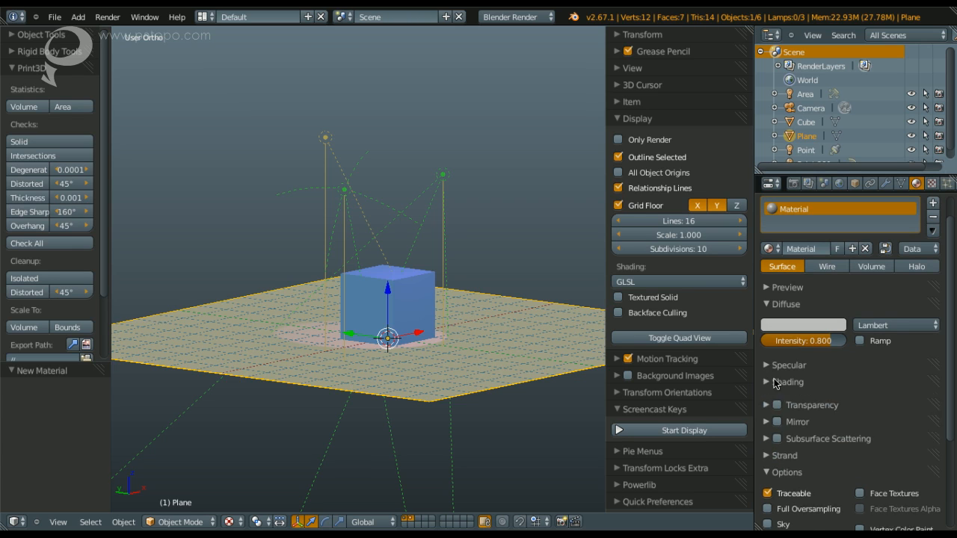
click(776, 417)
click(773, 421)
scroll(838, 408, down, 2)
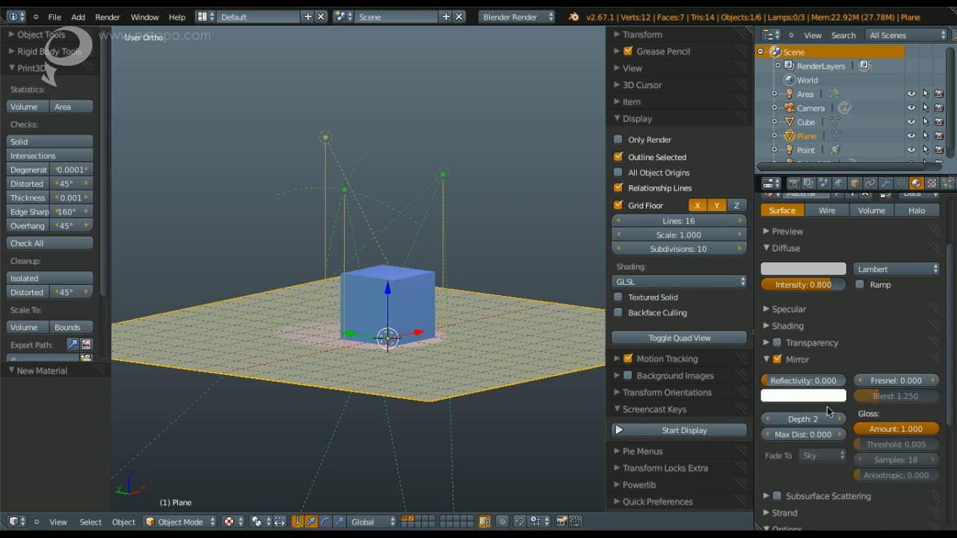
click(796, 381)
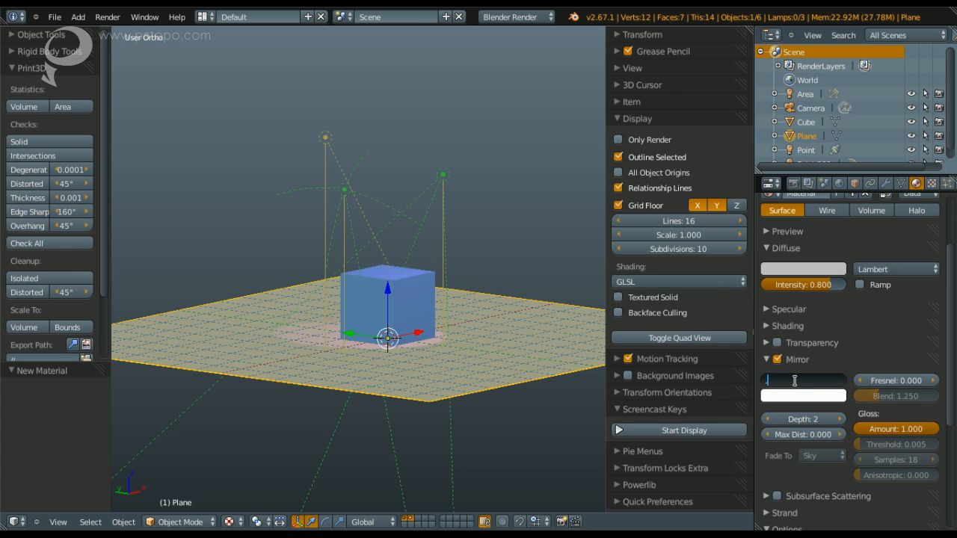
text(.2)
key(Return)
scroll(814, 386, up, 1)
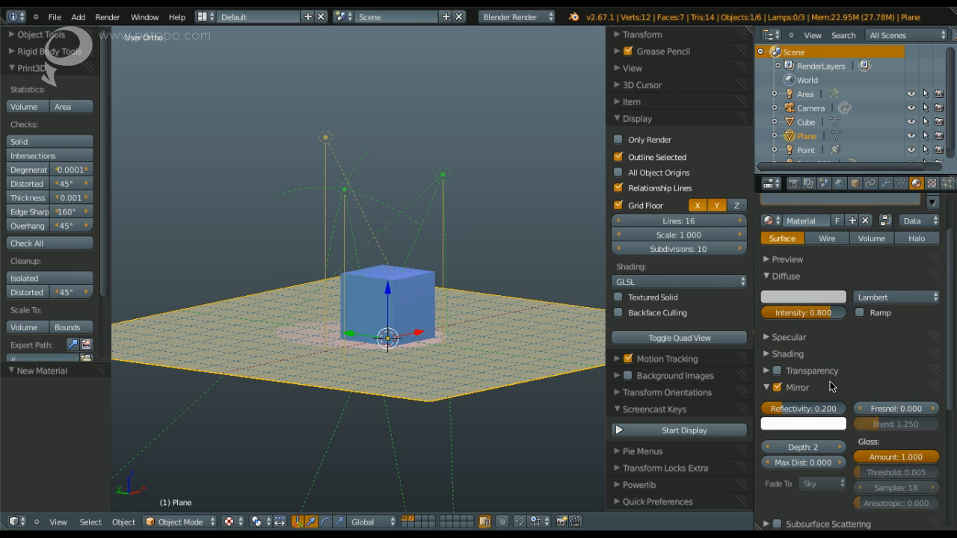
scroll(842, 386, up, 2)
click(786, 315)
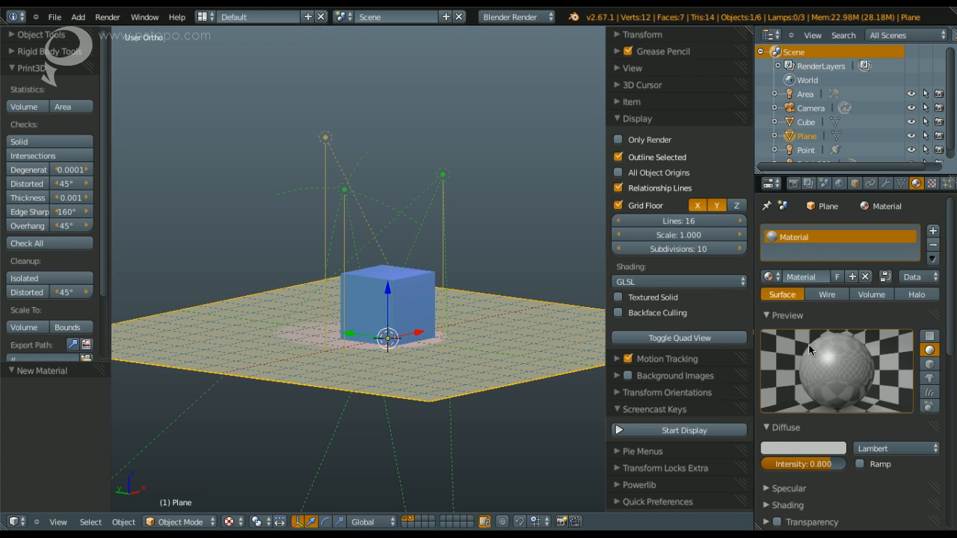
Render the scene to inspect the cube's reflection in the floor, and close the render
key(F12)
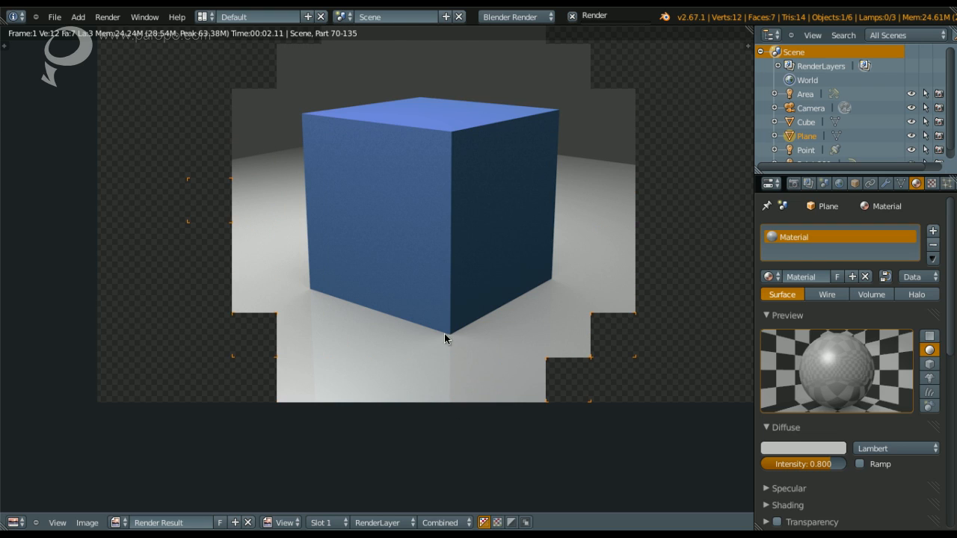
scroll(444, 345, down, 2)
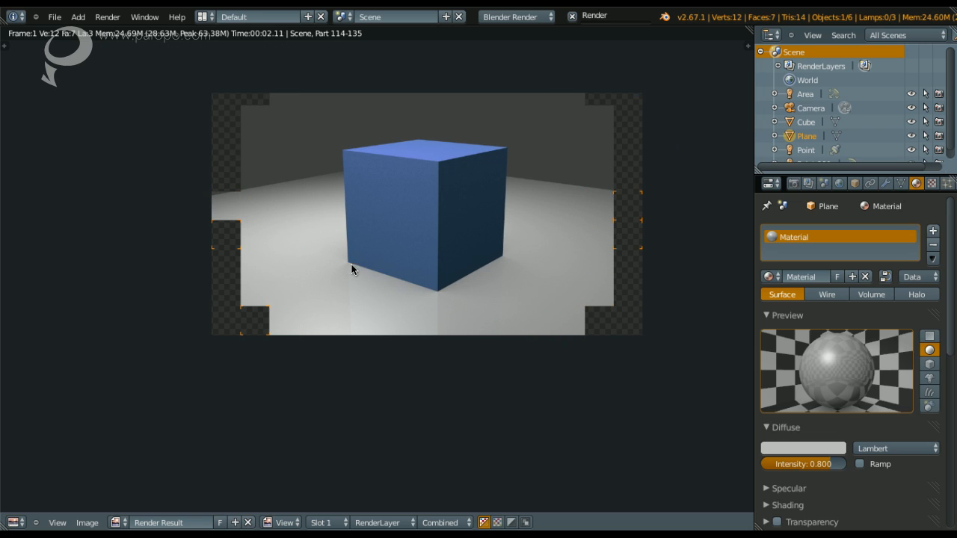
scroll(450, 316, up, 2)
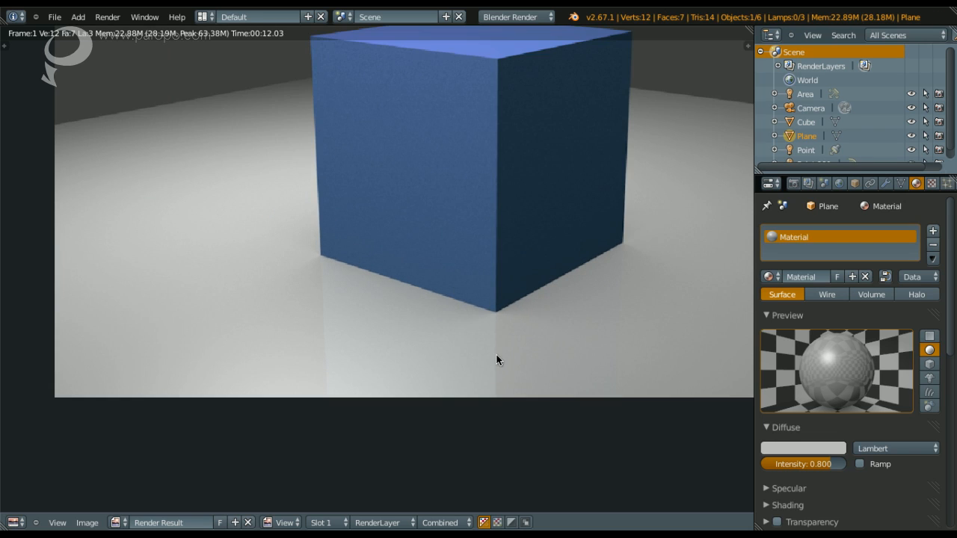
scroll(427, 194, up, 1)
middle_drag(355, 247, 354, 250)
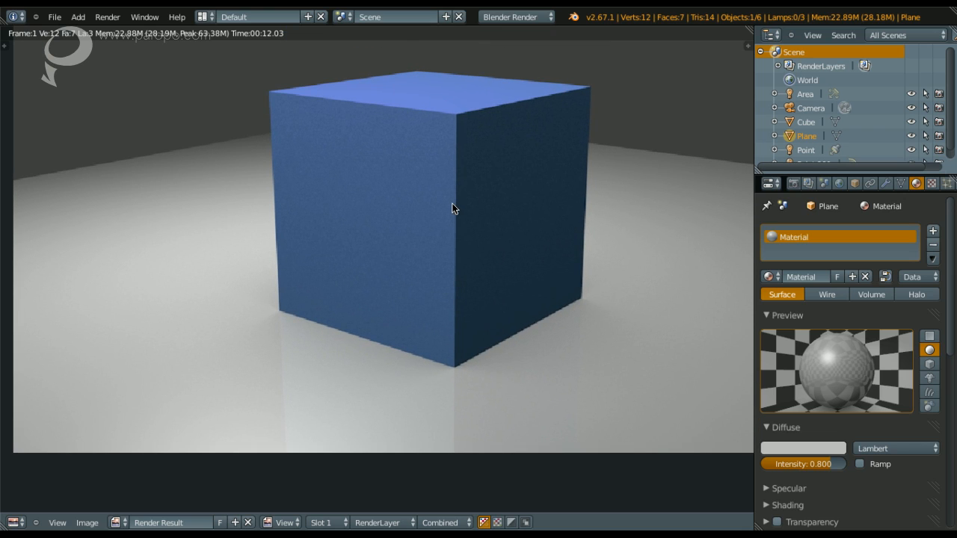
scroll(451, 207, down, 1)
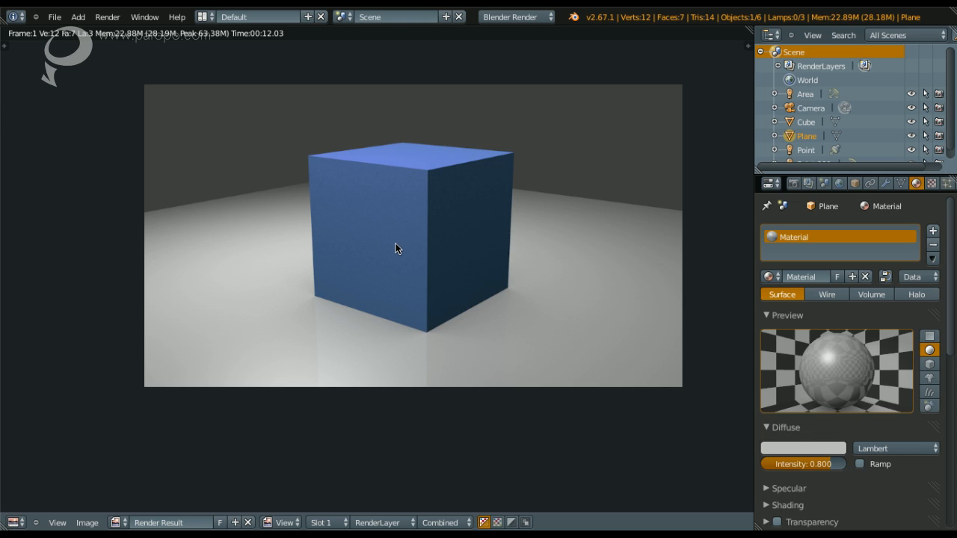
middle_drag(404, 235, 390, 258)
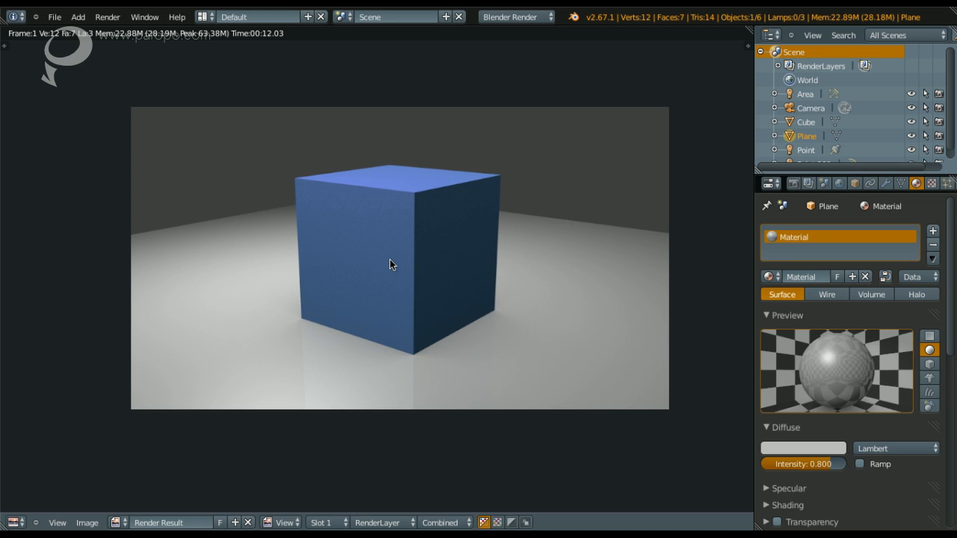
key(Escape)
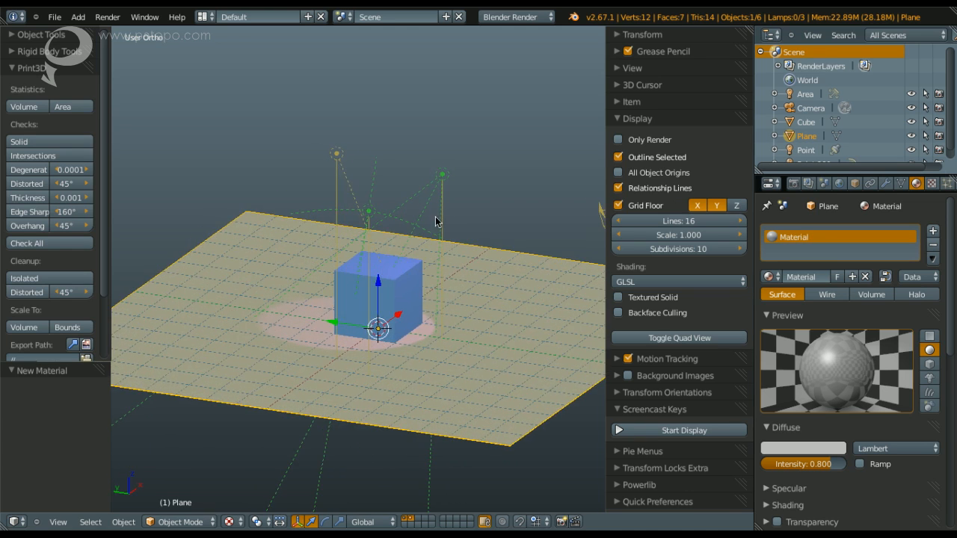
Show the empty layer 11 and switch the render engine to Cycles Render
click(518, 16)
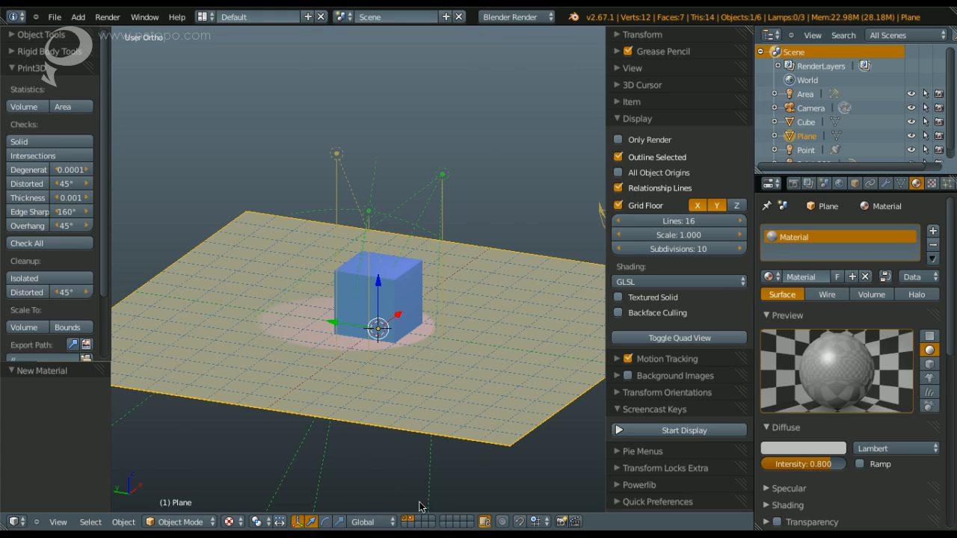
click(444, 522)
click(517, 17)
click(516, 61)
middle_drag(265, 212, 332, 218)
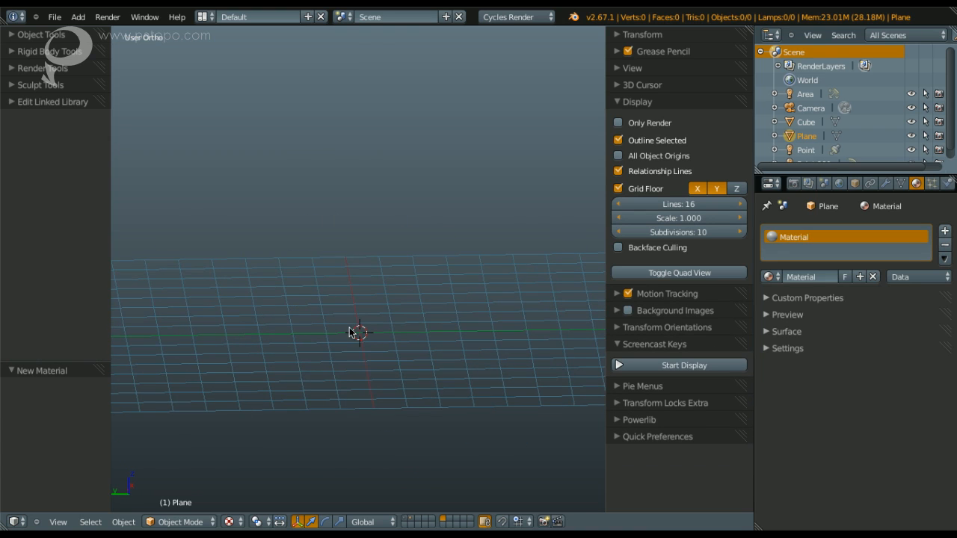
Add a plane mesh at the 3D cursor as the new floor and scale it by 8
key(shift+a)
mouse_move(346, 177)
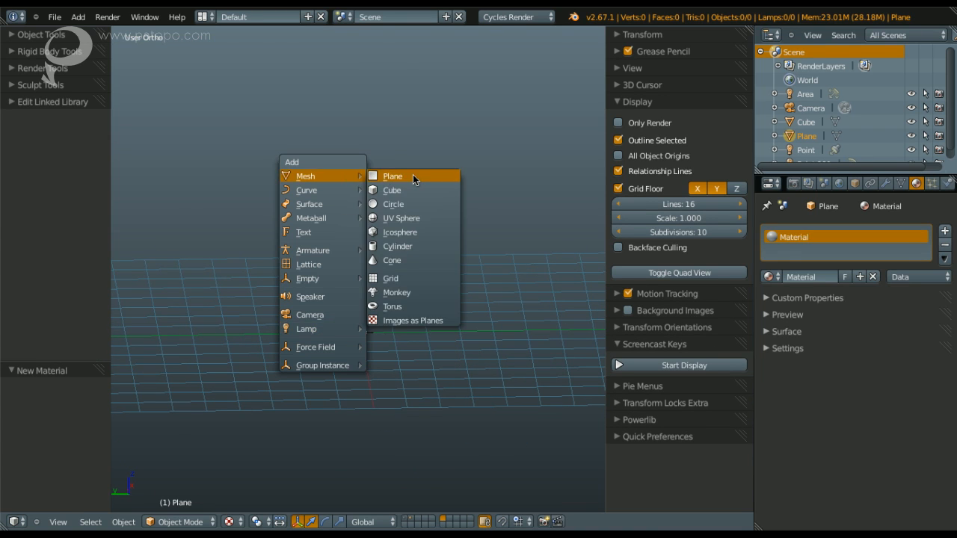
click(396, 175)
text(s8)
key(Return)
middle_drag(338, 305, 290, 318)
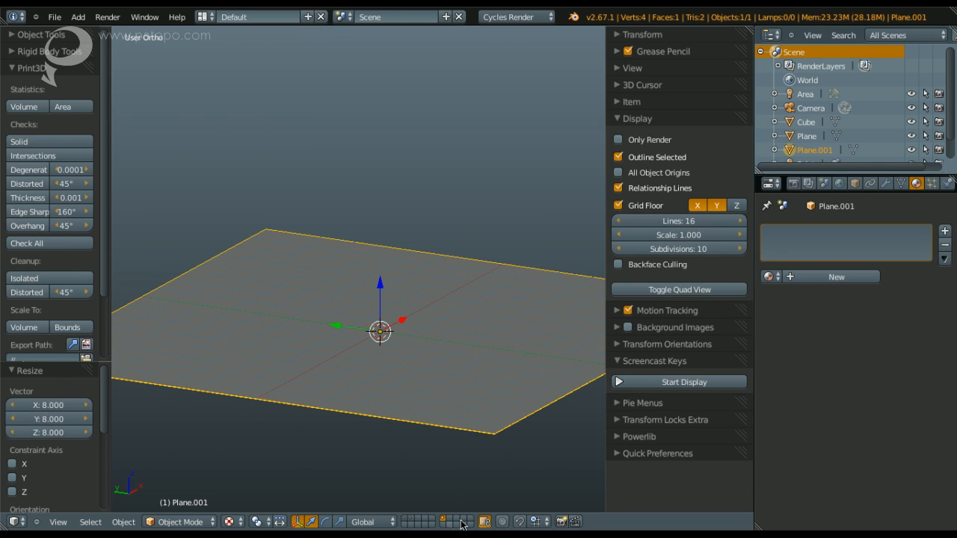
Add a cube on the new floor and raise it 1 unit along the Z axis
key(shift+a)
mouse_move(329, 328)
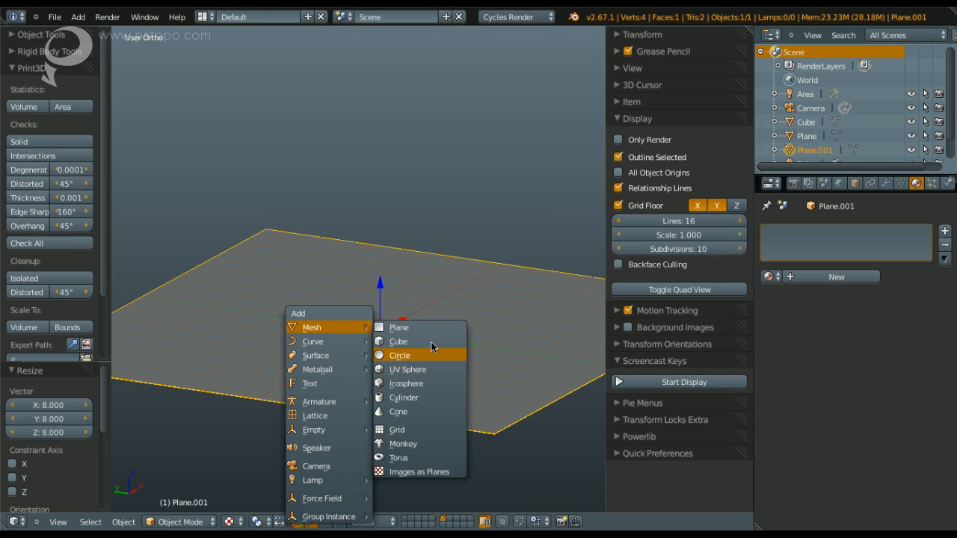
click(406, 344)
key(g)
key(z)
key(1)
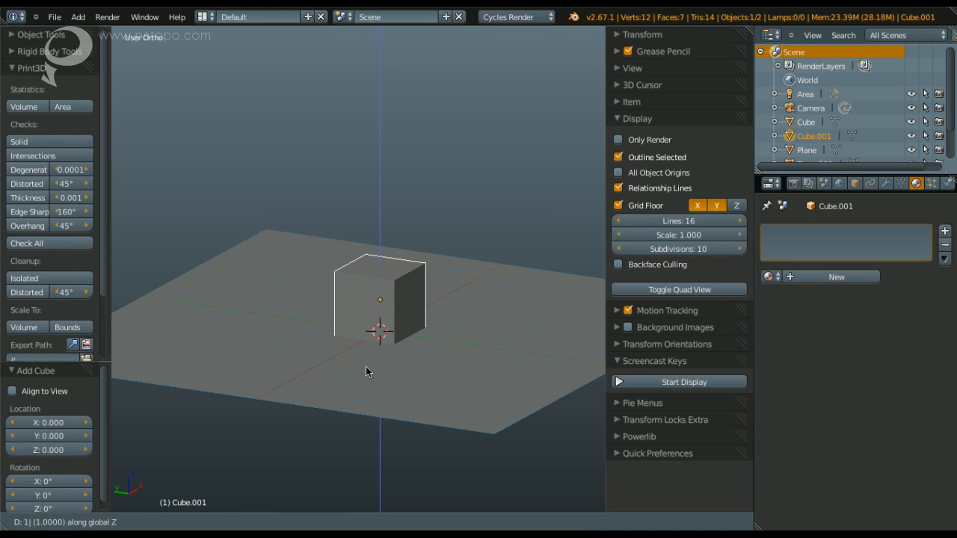
key(Return)
shift+middle_drag(445, 321, 372, 326)
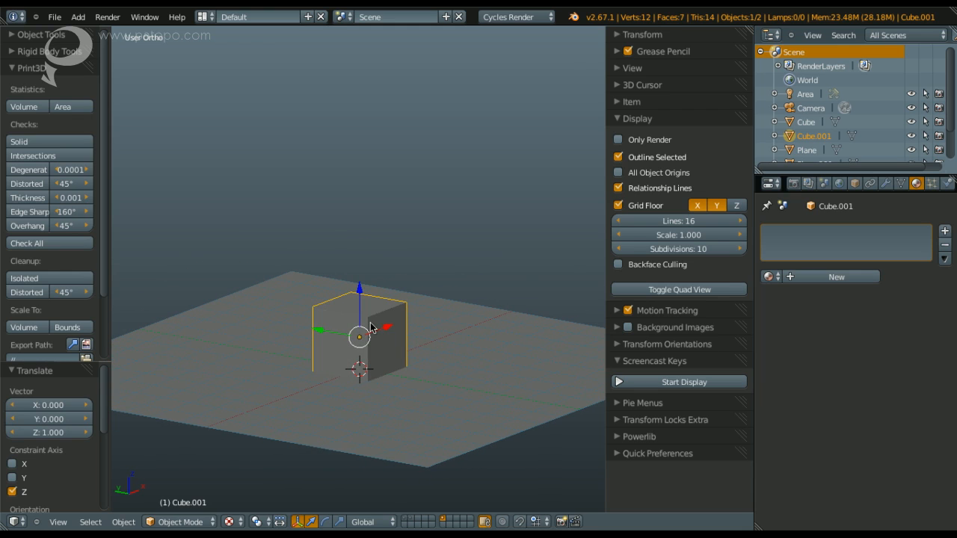
Add a point lamp and move it above the cube by about 0.22 in X, 1.55 in Y and 3.92 in Z
key(shift+a)
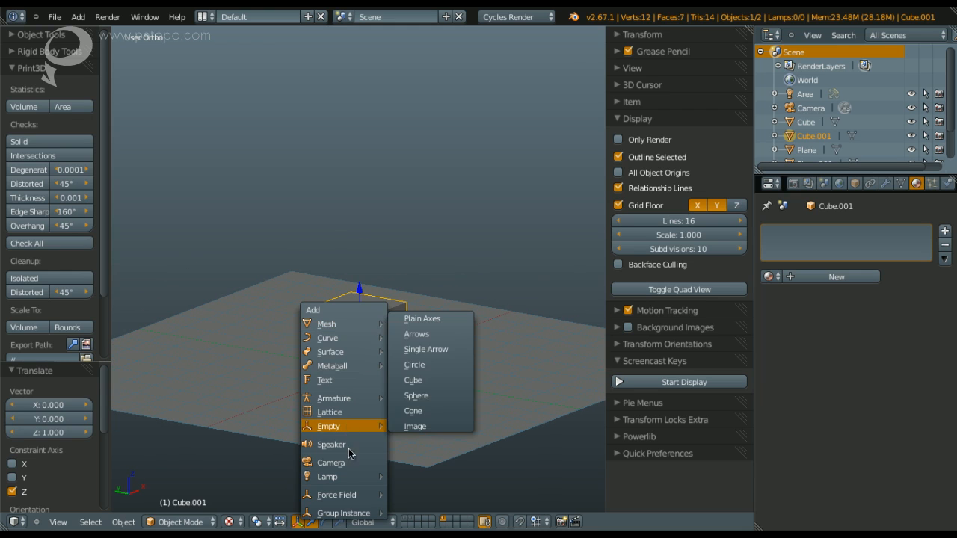
mouse_move(352, 475)
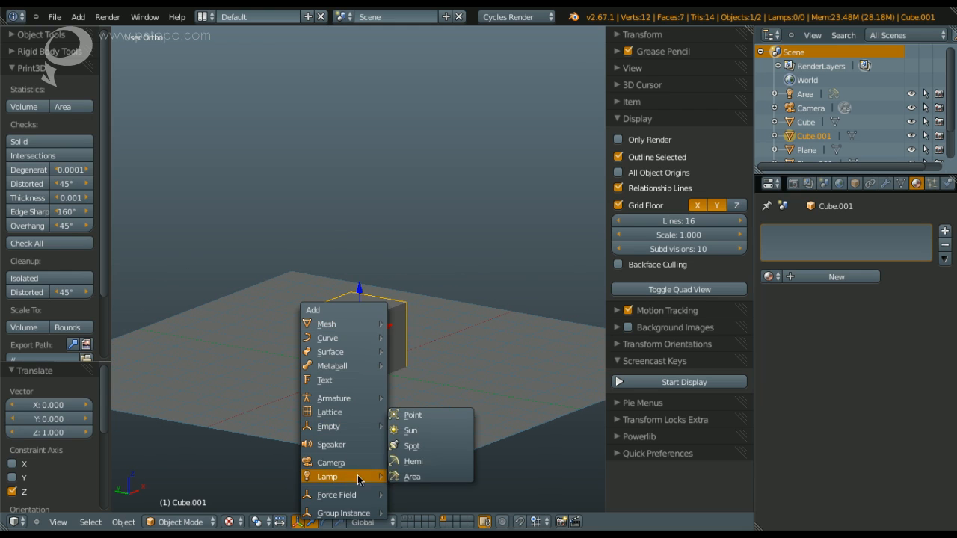
click(412, 415)
key(g)
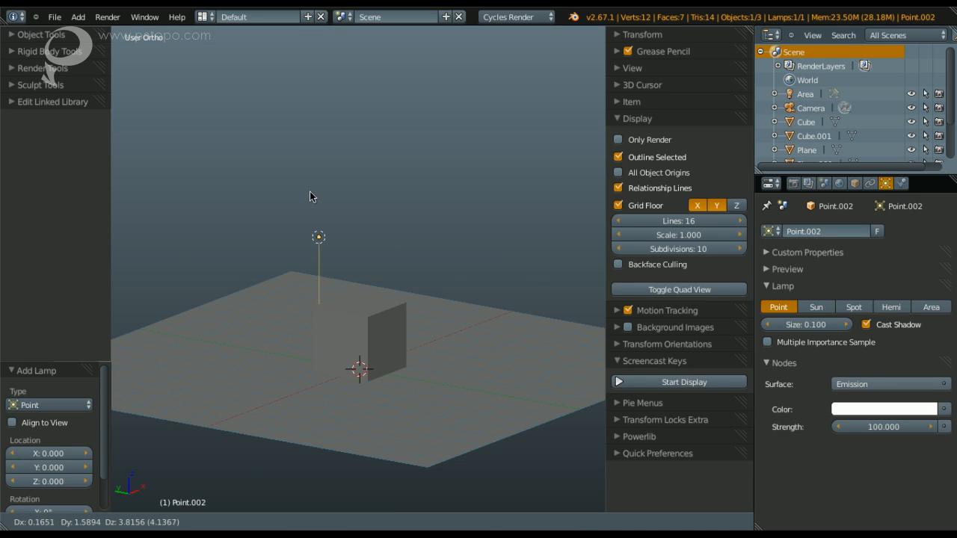
click(311, 187)
middle_drag(341, 251, 371, 246)
Give the floor plane a new Glossy BSDF material with a roughness of 0.200
right_click(458, 392)
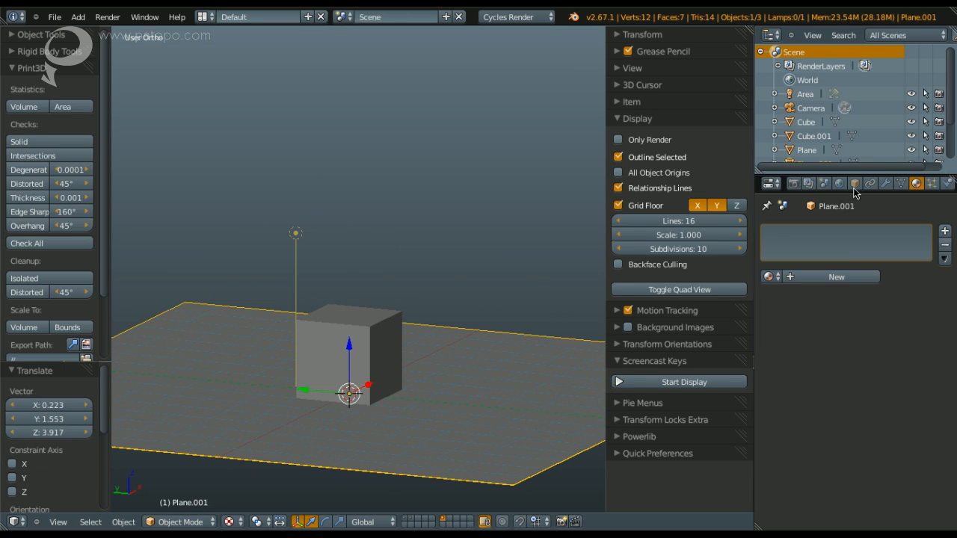
click(838, 277)
click(806, 333)
click(807, 333)
click(834, 337)
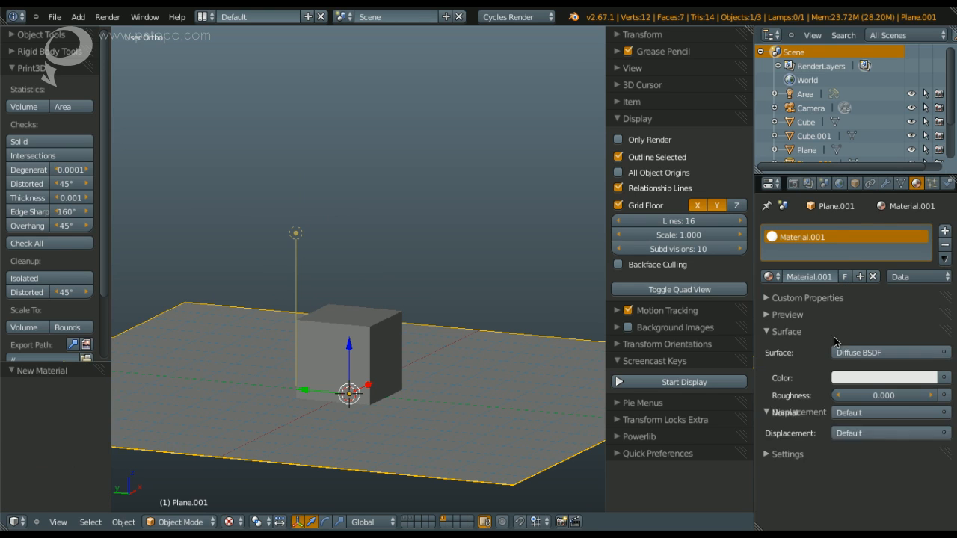
click(859, 352)
click(789, 312)
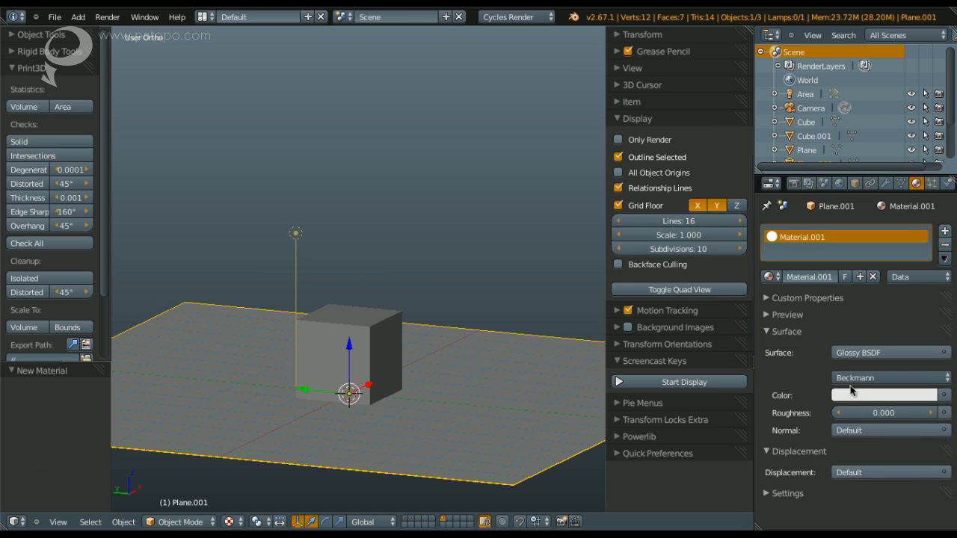
click(932, 412)
click(931, 412)
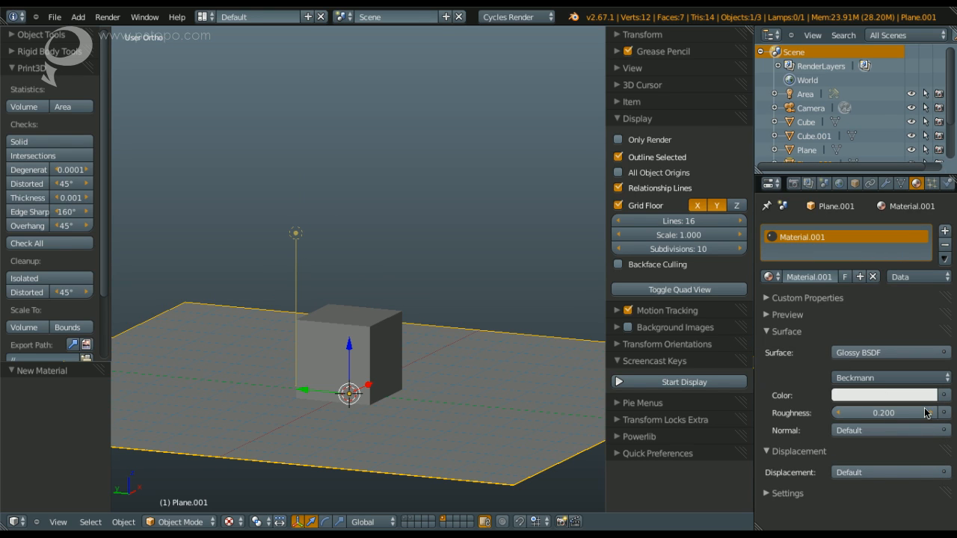
Give the cube a new Glossy BSDF material with an orange-yellow color
right_click(395, 393)
click(838, 276)
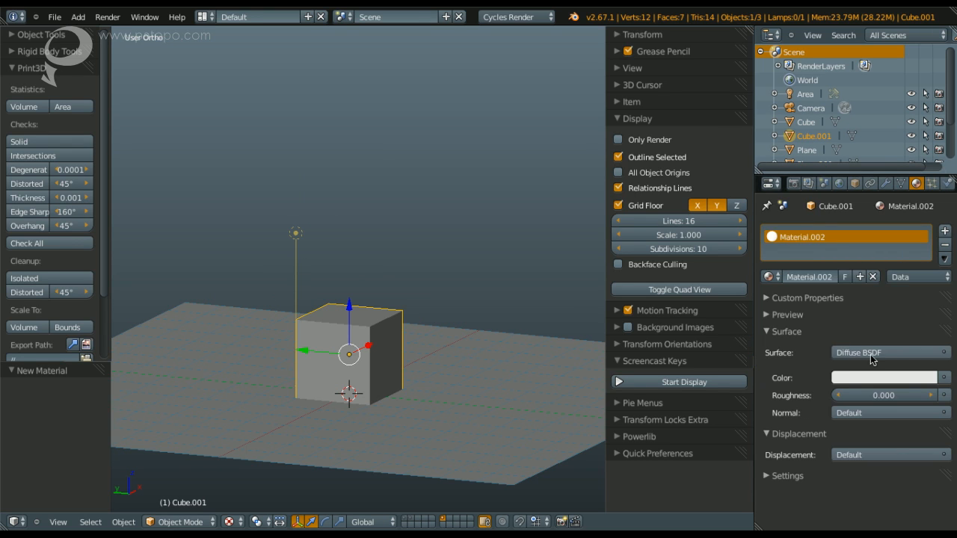
click(872, 357)
click(785, 307)
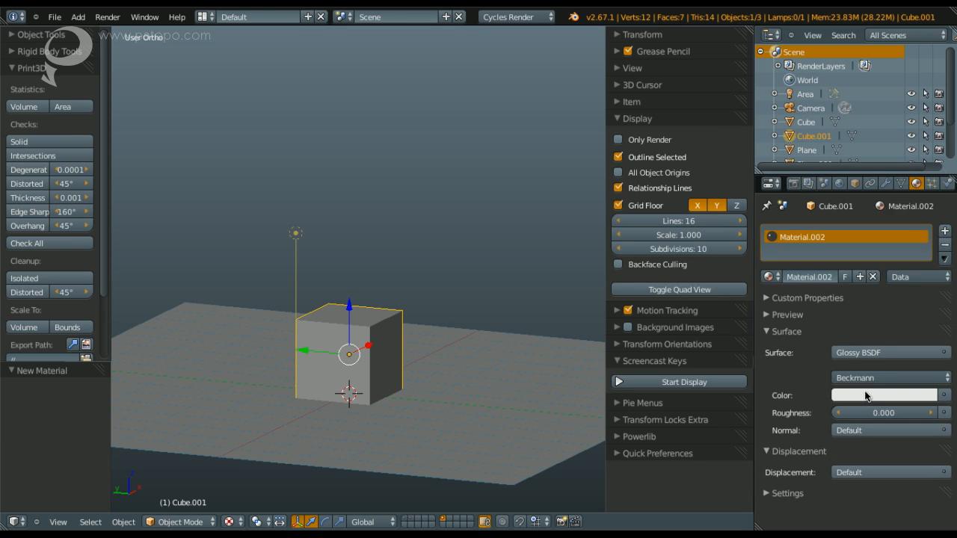
click(867, 396)
drag(864, 281, 842, 290)
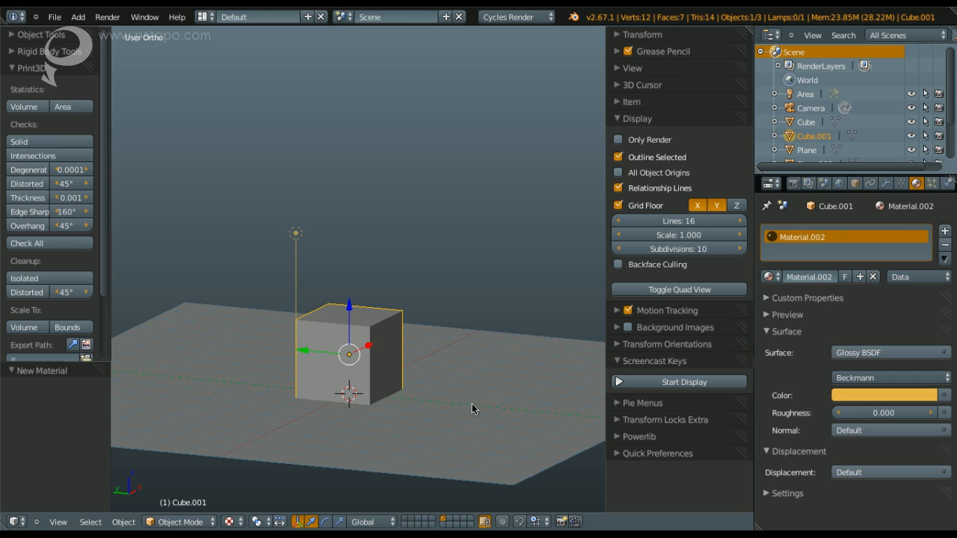
Move the point lamp by about -0.43 in X, 1.18 in Y and -0.20 in Z, away from the cube
right_click(288, 239)
middle_drag(306, 288, 292, 317)
key(g)
click(231, 330)
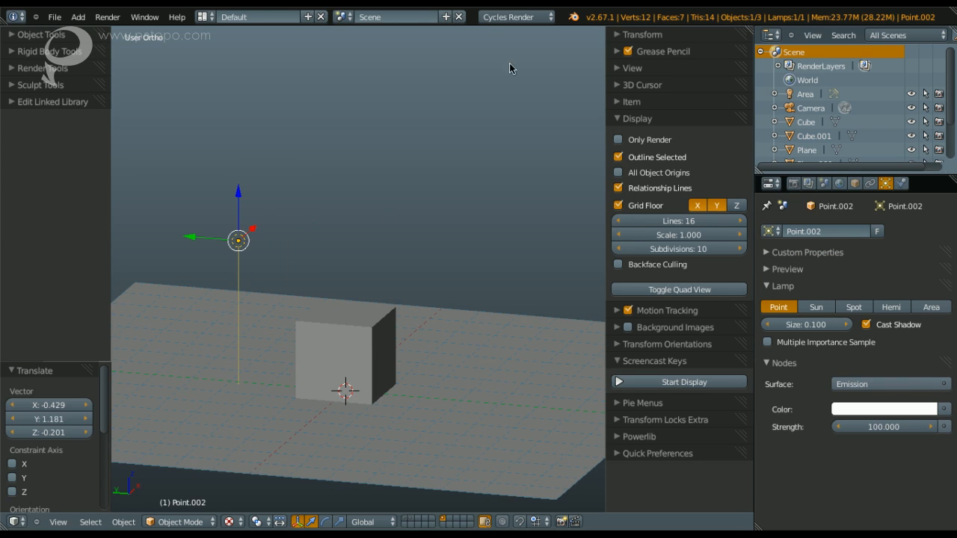
Preview the point lamp's effect on the cube and floor in Rendered shading, and return to Solid shading
key(z)
click(374, 338)
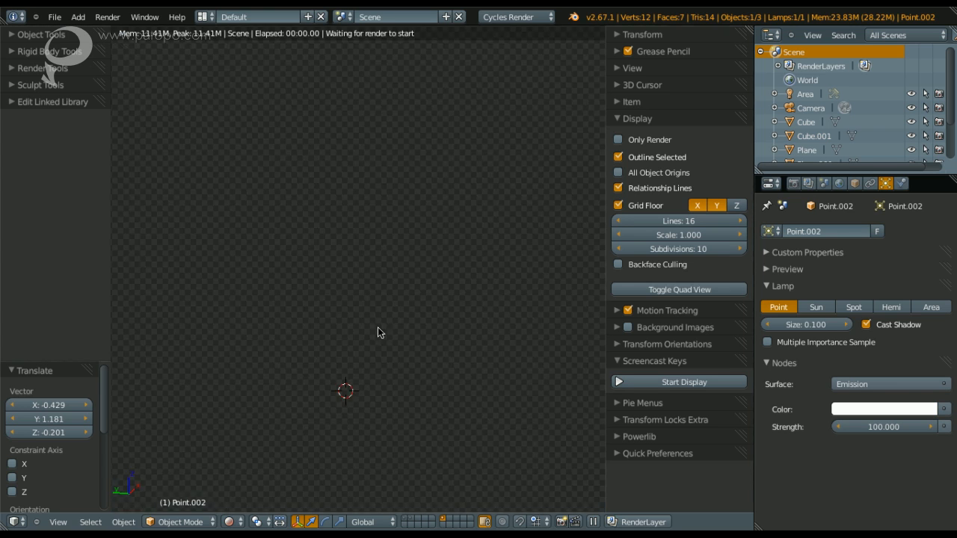
middle_drag(345, 357, 349, 338)
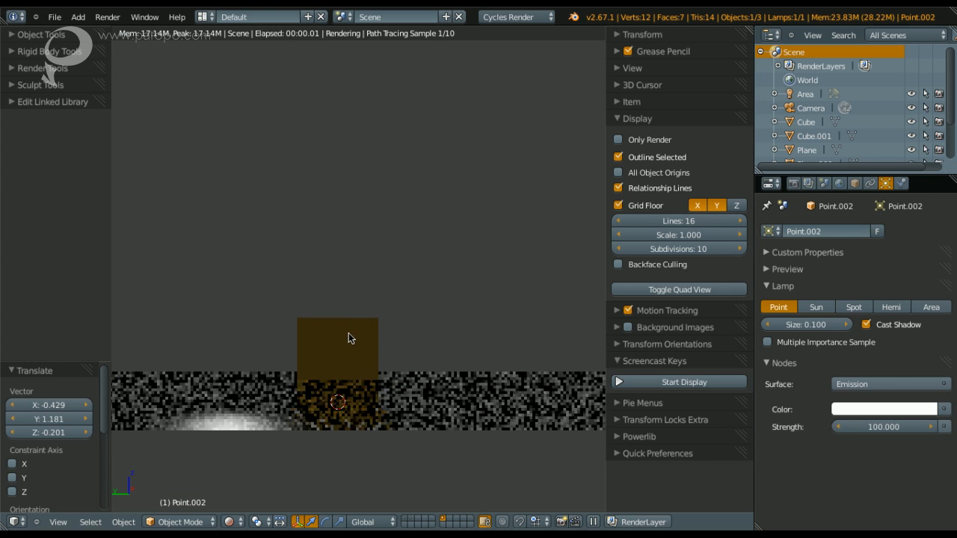
key(z)
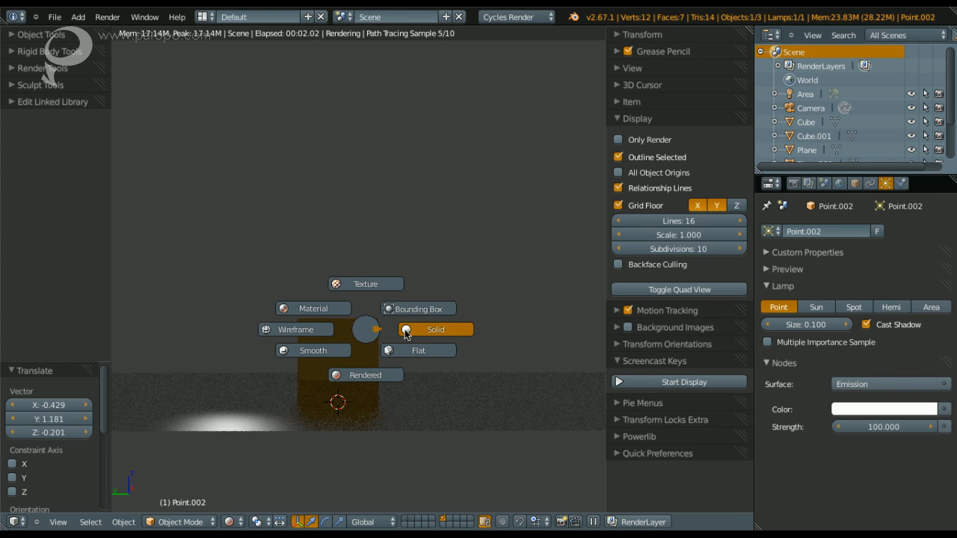
click(406, 333)
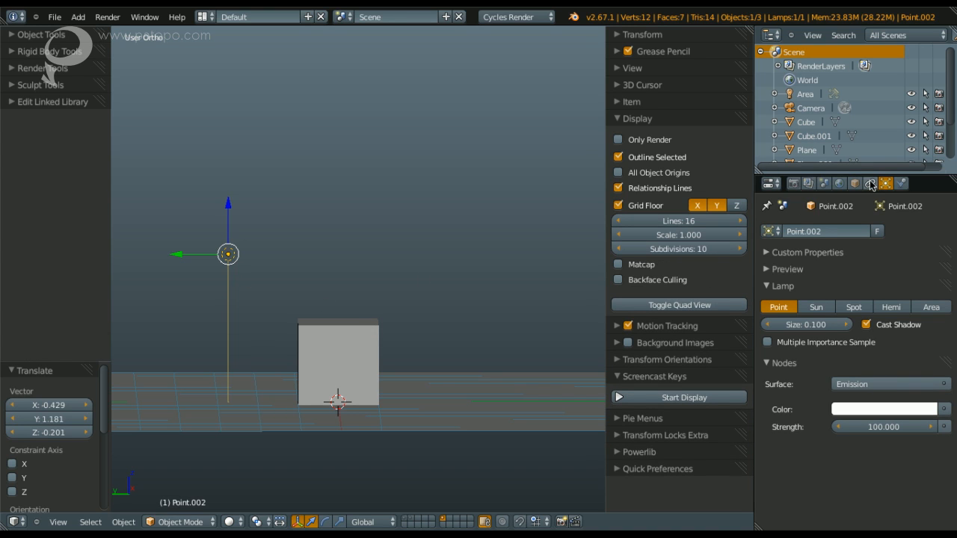
Change the lamp to a Spot, rotate it toward the cube in the right side view and shift it 0.209 along X
click(858, 312)
key(q)
click(457, 345)
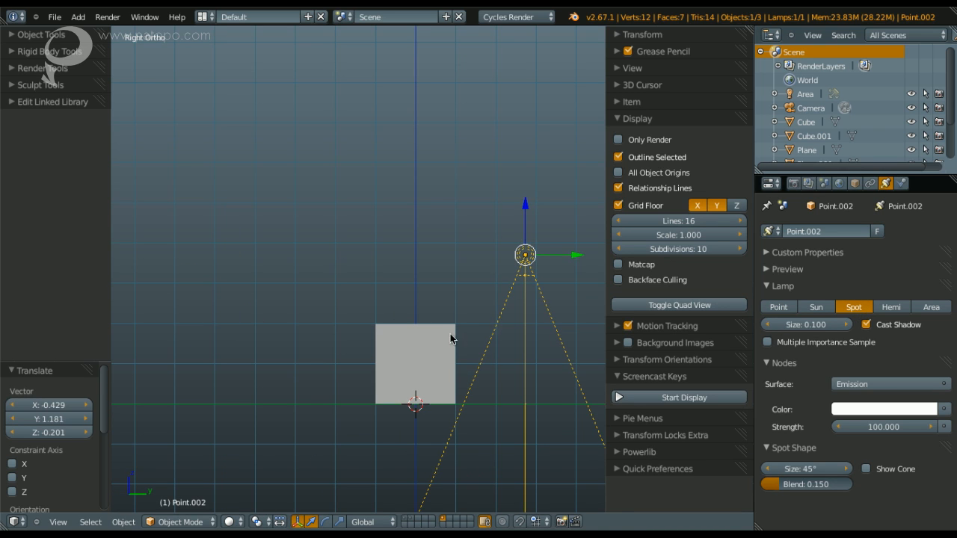
key(r)
click(387, 300)
middle_drag(387, 299, 528, 344)
drag(442, 155, 448, 153)
middle_drag(448, 153, 411, 247)
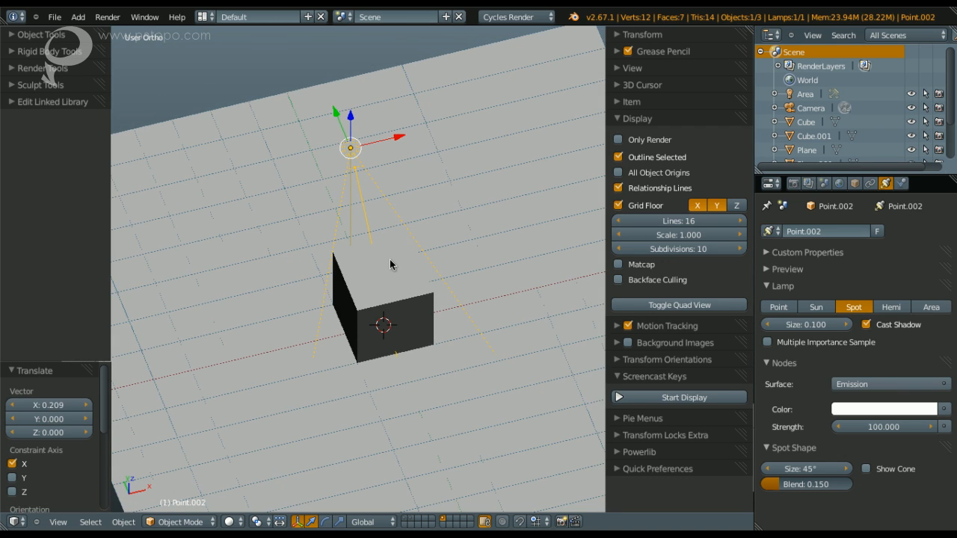
Preview the spot lamp's lighting on the cube and floor in Rendered shading
key(z)
click(398, 299)
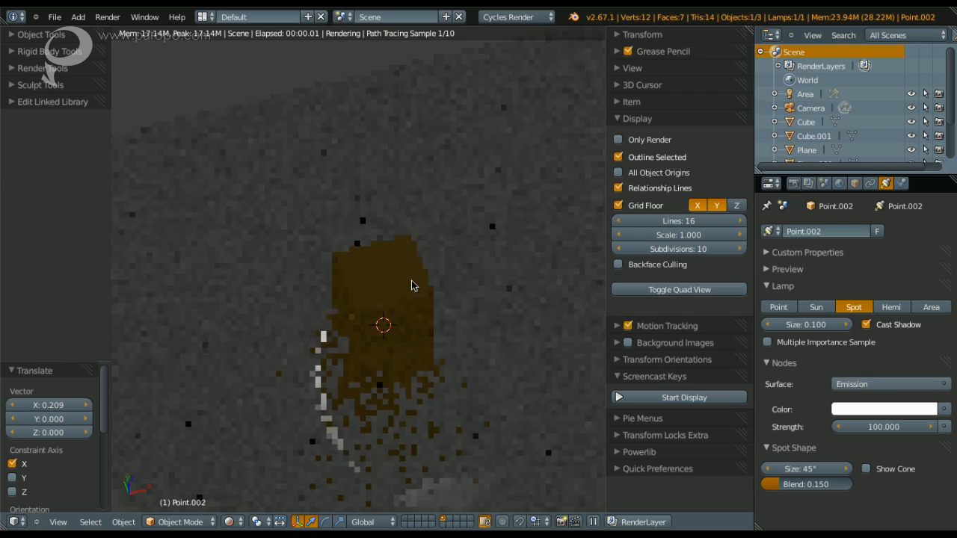
mouse_move(397, 299)
middle_down()
mouse_move(466, 216)
mouse_move(446, 287)
mouse_move(423, 305)
mouse_move(439, 308)
mouse_move(446, 295)
mouse_move(421, 325)
mouse_move(397, 246)
mouse_move(376, 314)
mouse_move(406, 311)
middle_up()
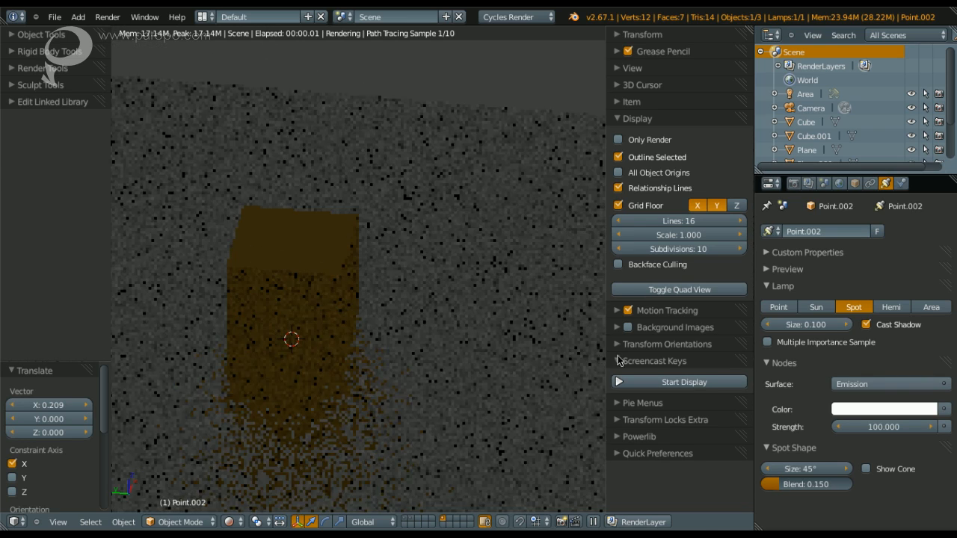
Set the spot lamp's size to 1.000 and its emission strength to 500
click(791, 329)
text(100)
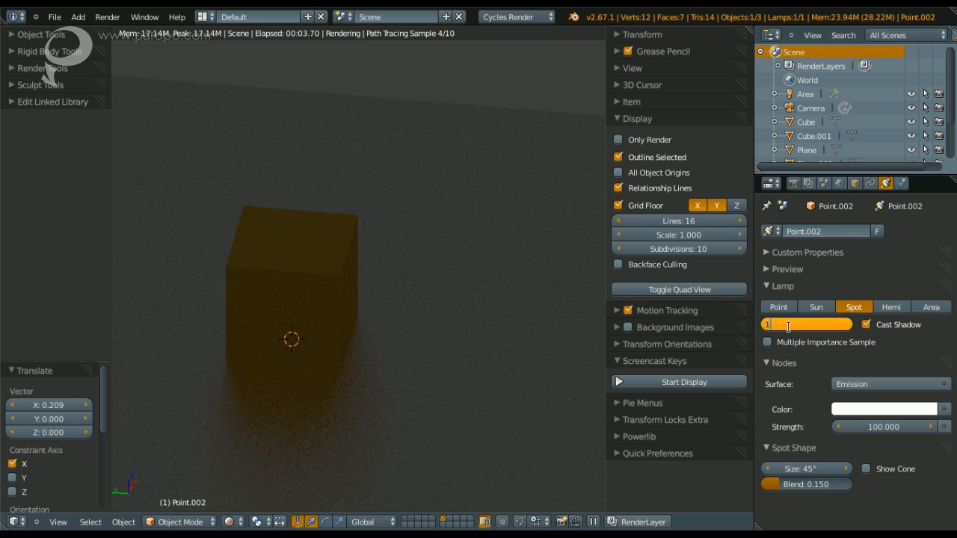
key(Return)
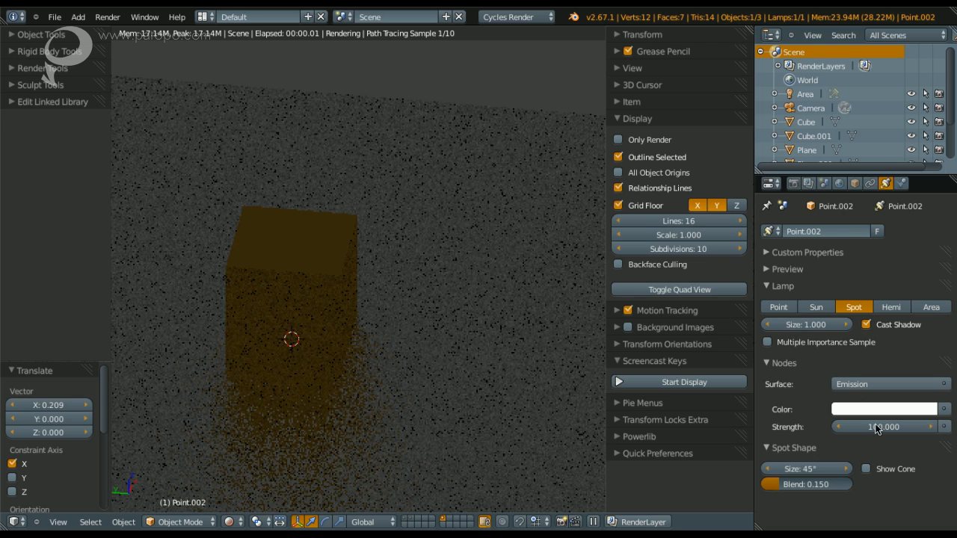
click(877, 427)
text(500)
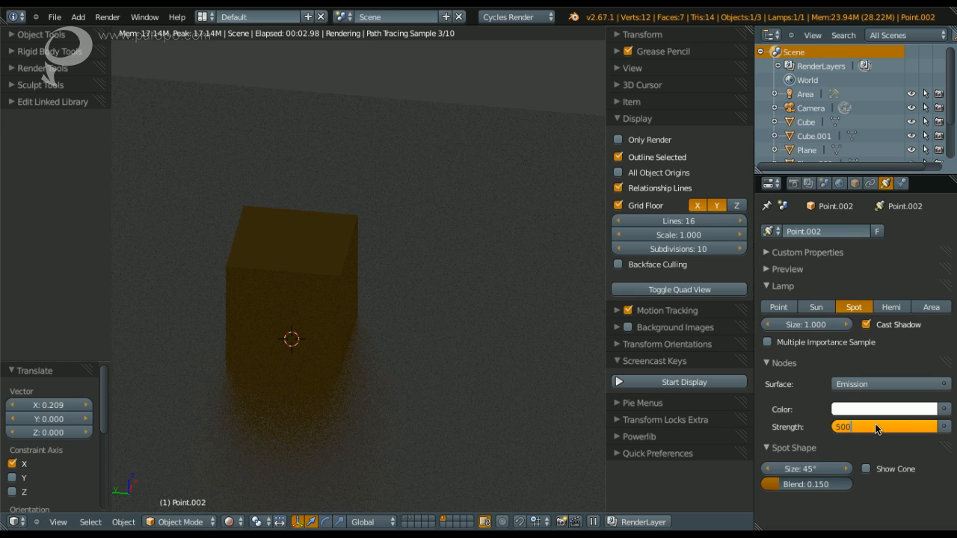
key(Return)
Check the spot lamp's aim at the cube in Solid shading and return to the Rendered preview
scroll(368, 305, down, 2)
mouse_move(368, 305)
middle_down()
mouse_move(336, 310)
mouse_move(370, 300)
mouse_move(353, 296)
middle_up()
key(z)
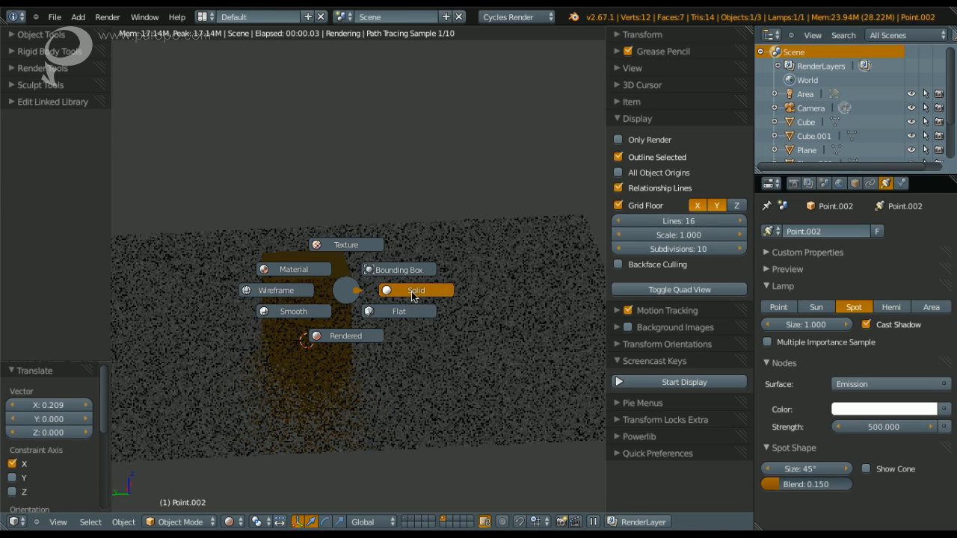
click(270, 282)
middle_drag(378, 320, 365, 340)
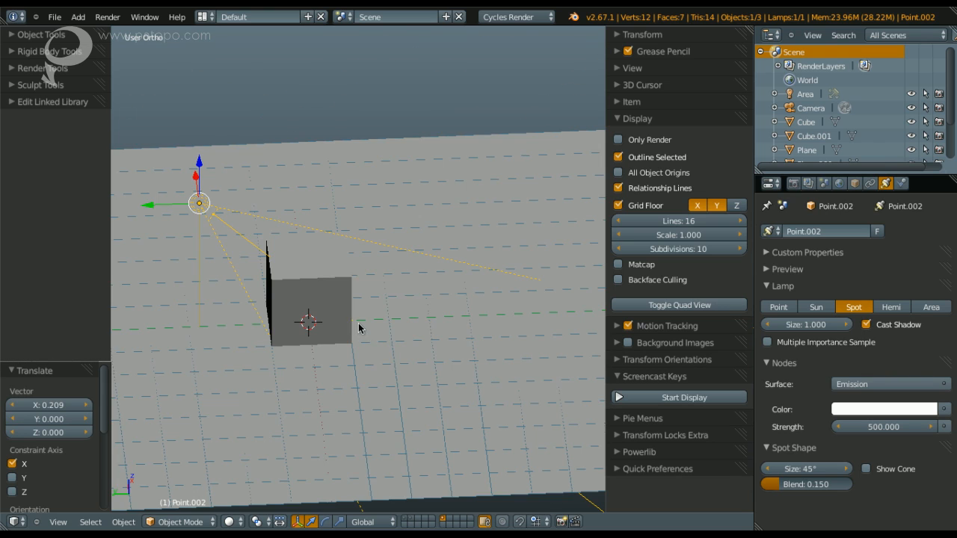
key(z)
click(401, 342)
mouse_move(401, 343)
middle_down()
mouse_move(423, 324)
mouse_move(416, 317)
middle_up()
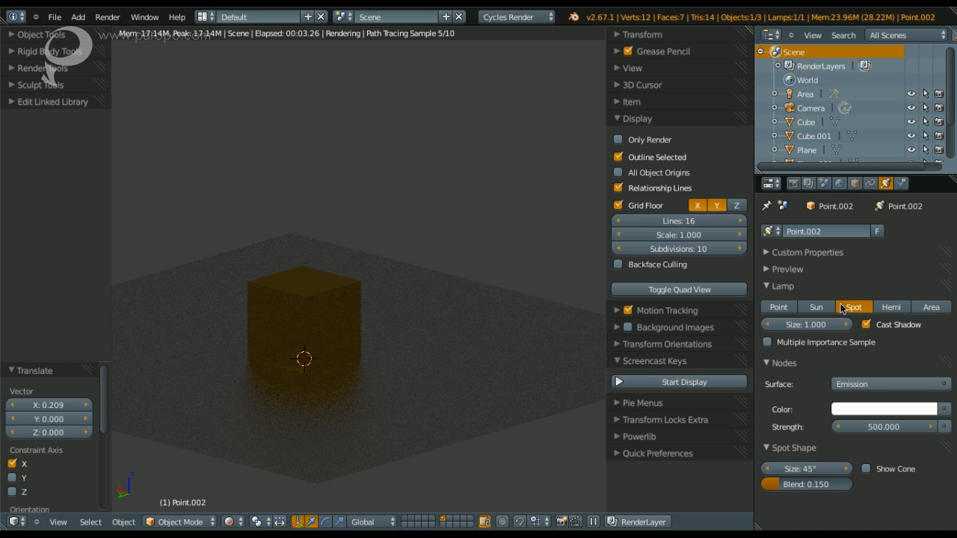
Try the Sun, Hemi and Area types for the lamp in the rendered preview
click(818, 307)
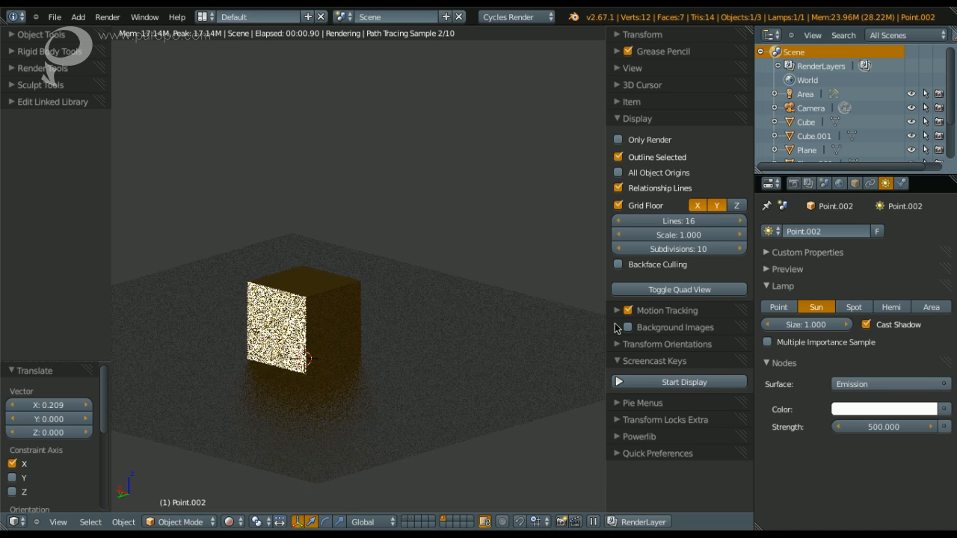
click(899, 311)
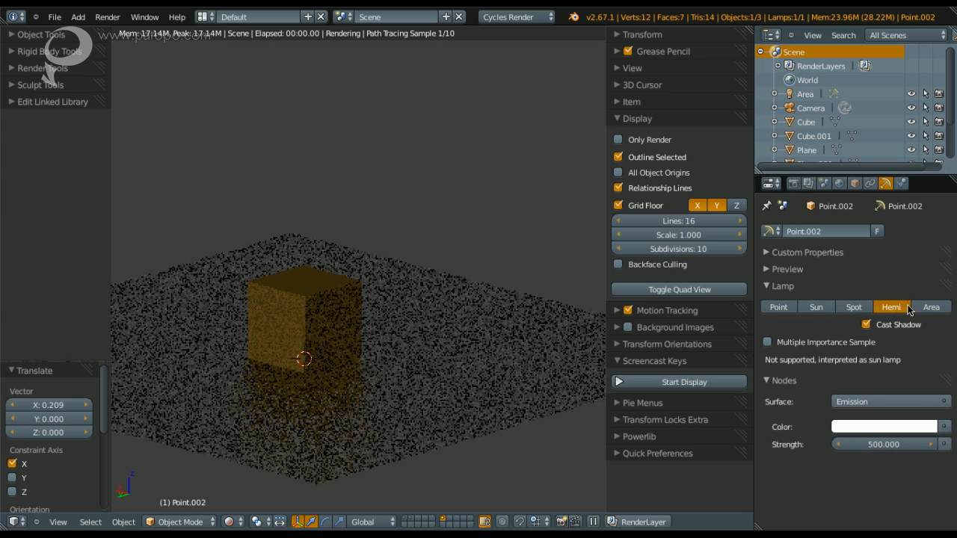
click(928, 307)
middle_drag(456, 326, 328, 353)
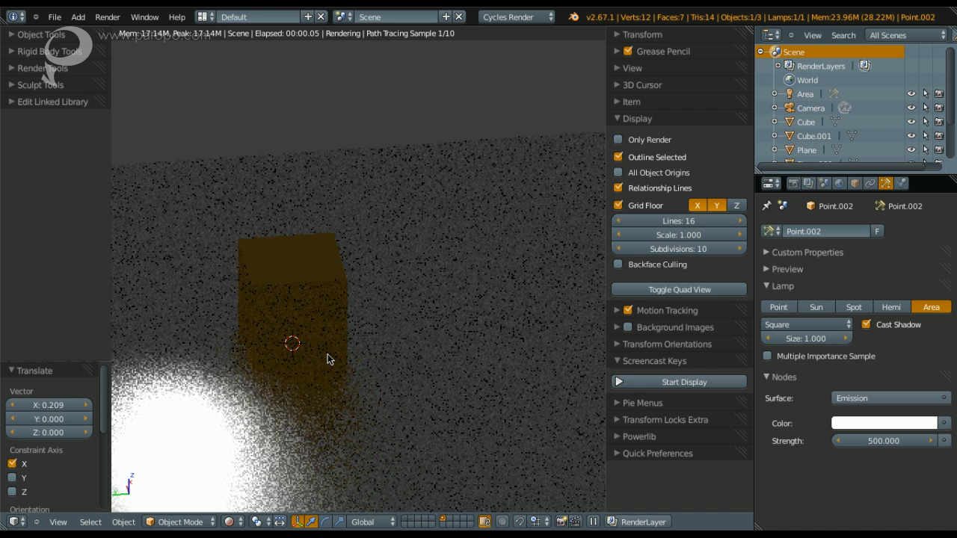
Return to Solid shading and delete the area lamp above the cube
key(q)
click(395, 358)
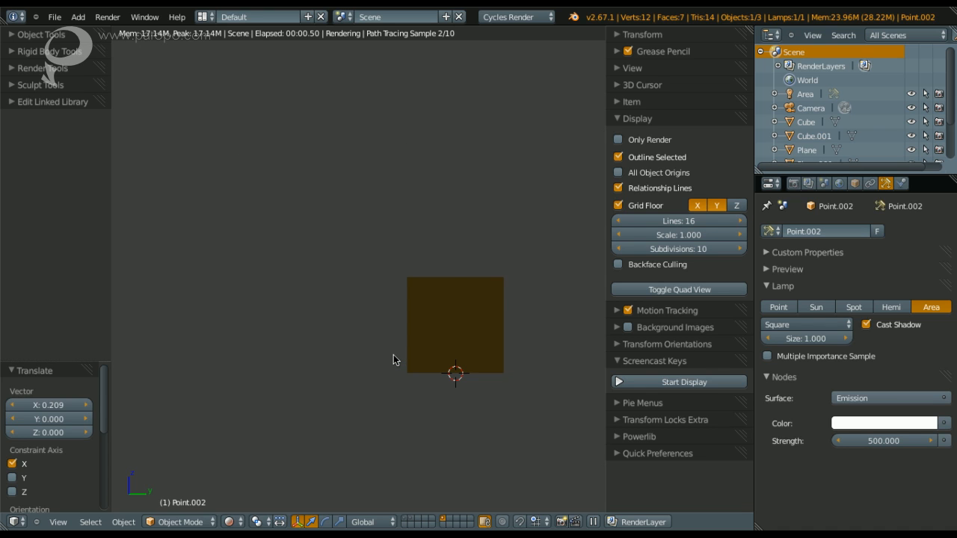
key(z)
click(471, 355)
mouse_move(361, 333)
middle_down()
mouse_move(431, 352)
mouse_move(487, 349)
mouse_move(475, 326)
mouse_move(359, 265)
middle_up()
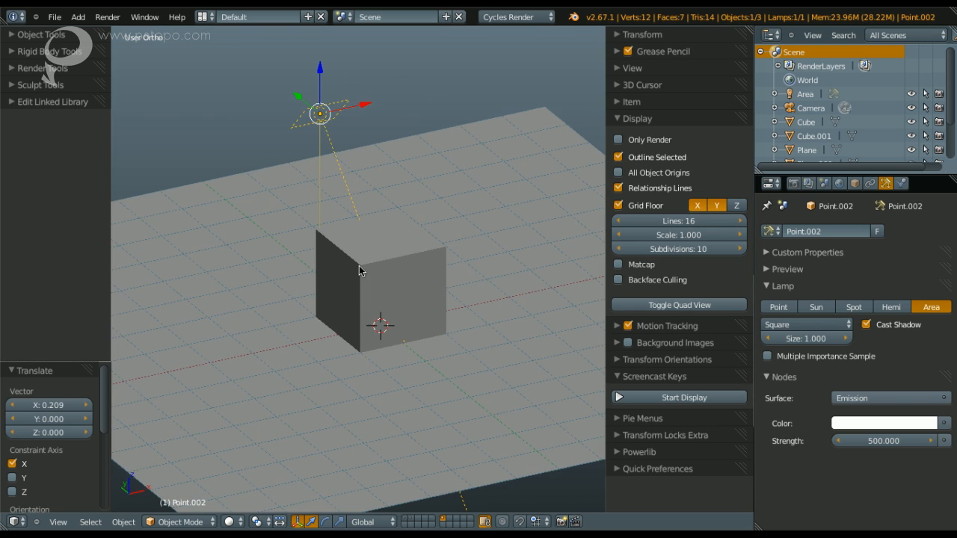
key(x)
click(307, 148)
middle_drag(311, 161, 351, 278)
Duplicate the floor plane and raise the copy about 2.64 units along Z
right_click(351, 278)
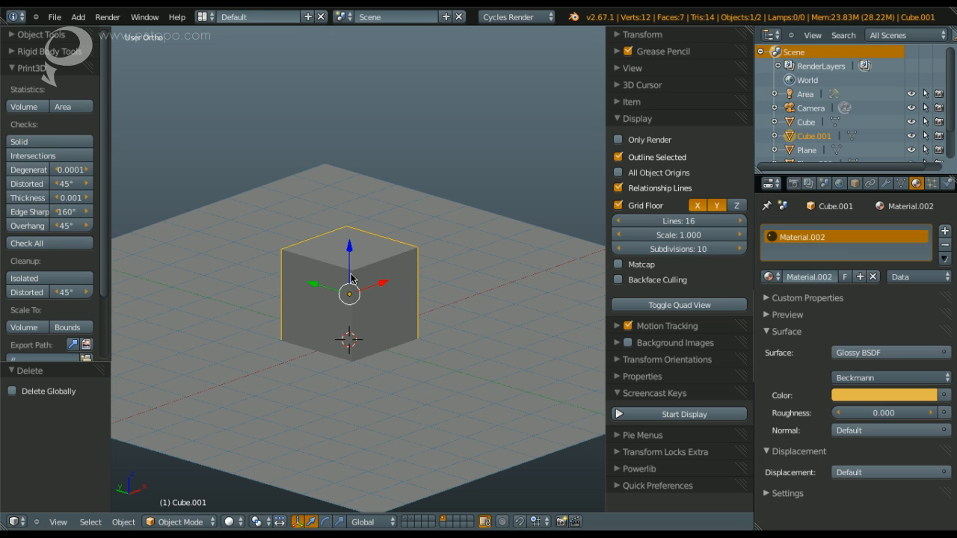
right_click(299, 373)
key(shift+d)
click(298, 362)
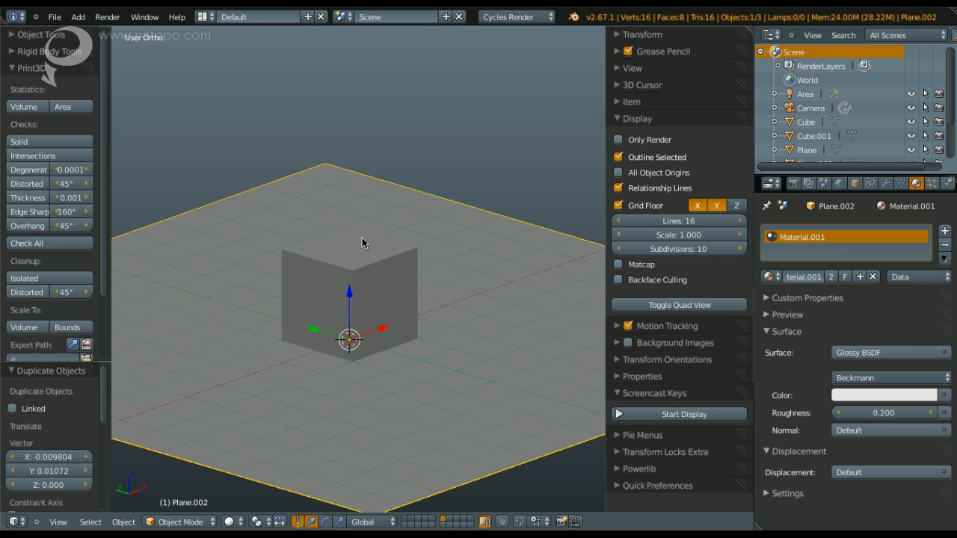
key(g)
key(z)
click(367, 170)
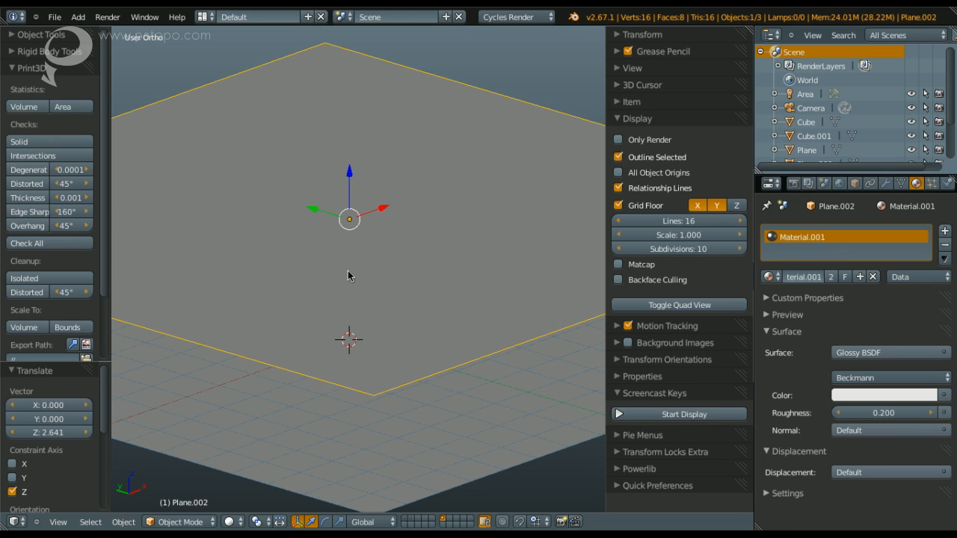
Scale the duplicated plane down to a small panel and tilt it in the left side view
key(ctrl+KP_3)
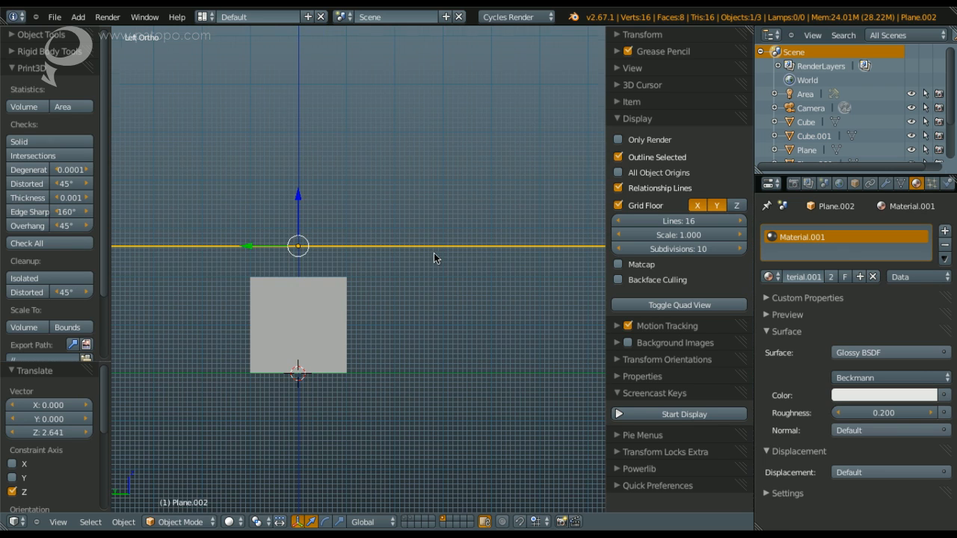
scroll(433, 258, down, 4)
key(s)
click(359, 225)
key(r)
click(453, 176)
Move the small plane about 5.57 in Y and 0.60 in Z, and rotate it about -23° toward the cube
key(g)
click(349, 258)
key(r)
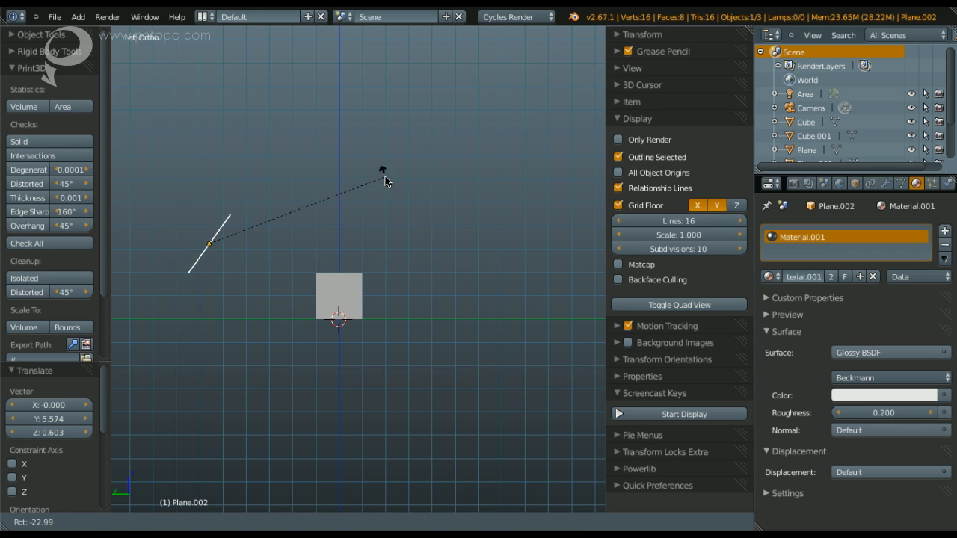
click(384, 171)
Move the tilted plane closer to the cube by about -3.47 in Y and -0.21 in Z, and scale it by 1.03
key(g)
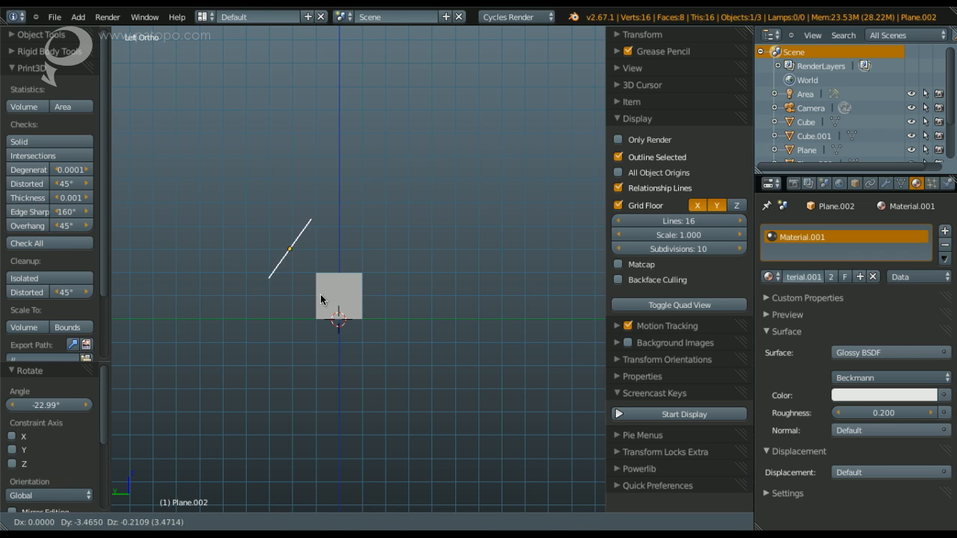
click(322, 295)
key(s)
click(350, 182)
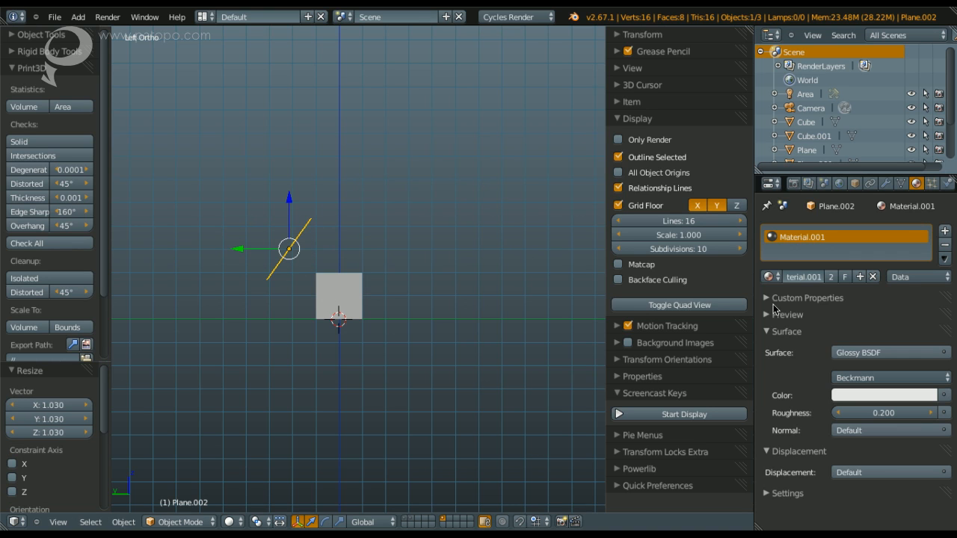
middle_drag(372, 265, 325, 297)
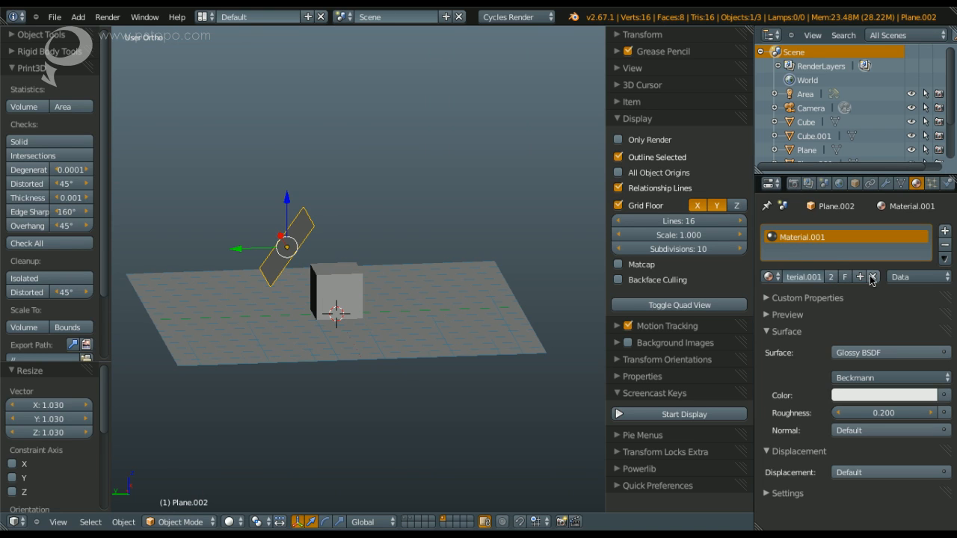
Replace the tilted plane's shared material with a new Emission material at strength 50
click(873, 276)
click(815, 281)
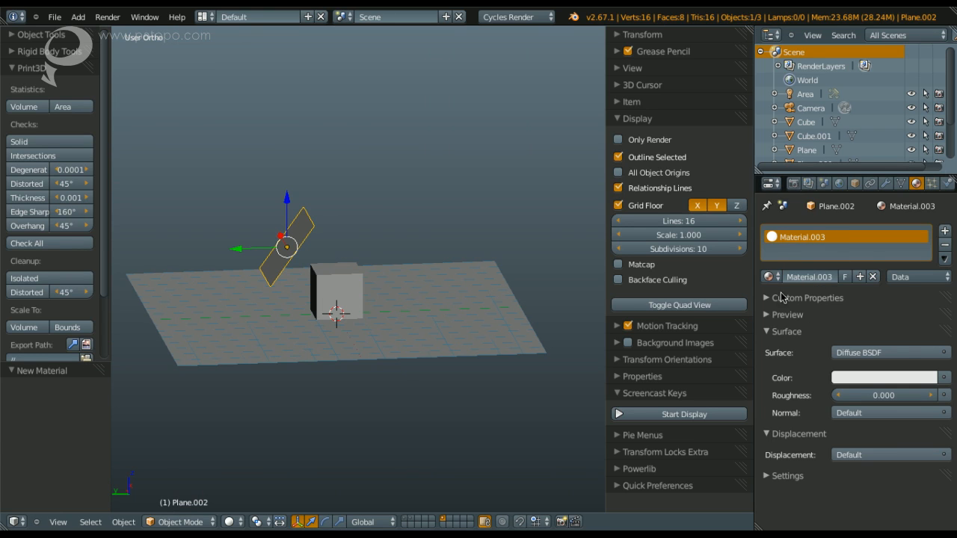
click(903, 357)
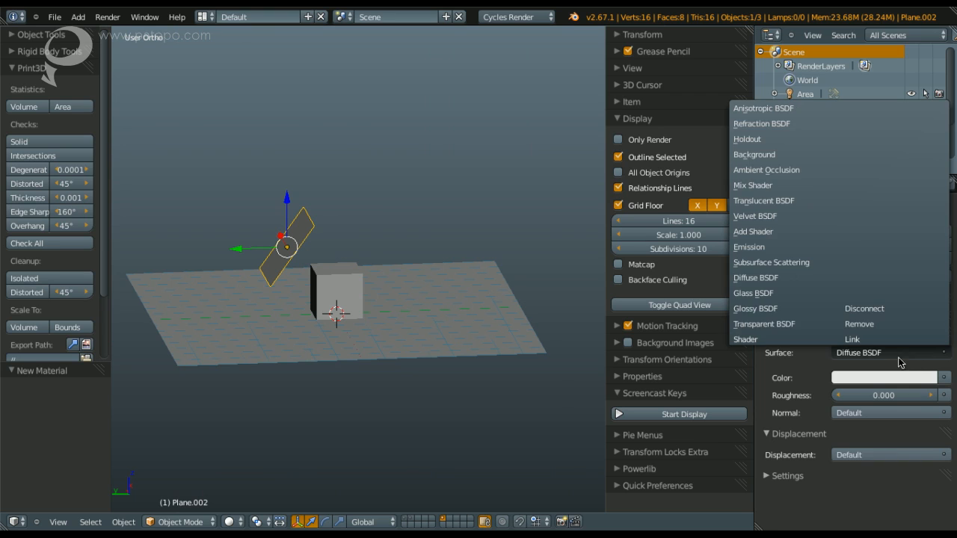
click(776, 252)
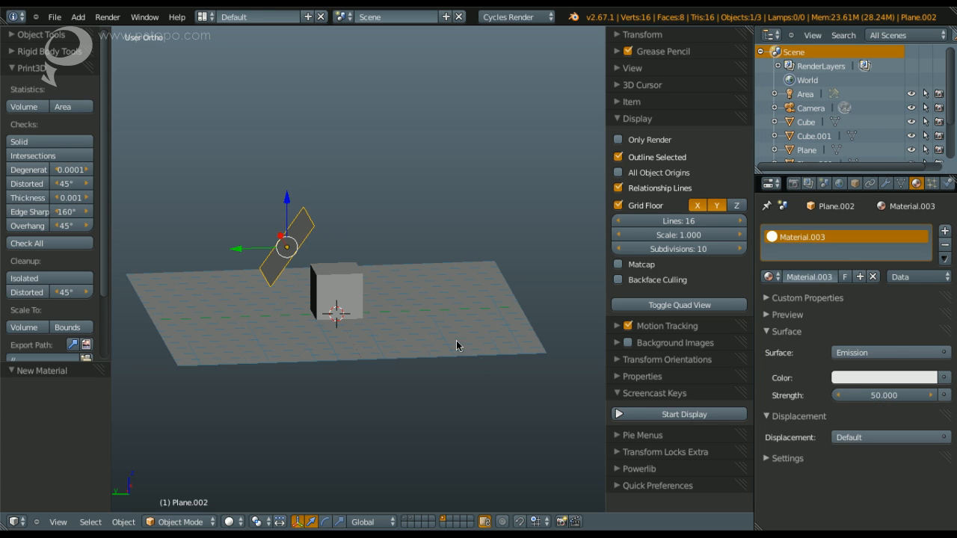
Preview the scene in Rendered shading and set the cube's glossy roughness to 0.1
key(z)
click(346, 309)
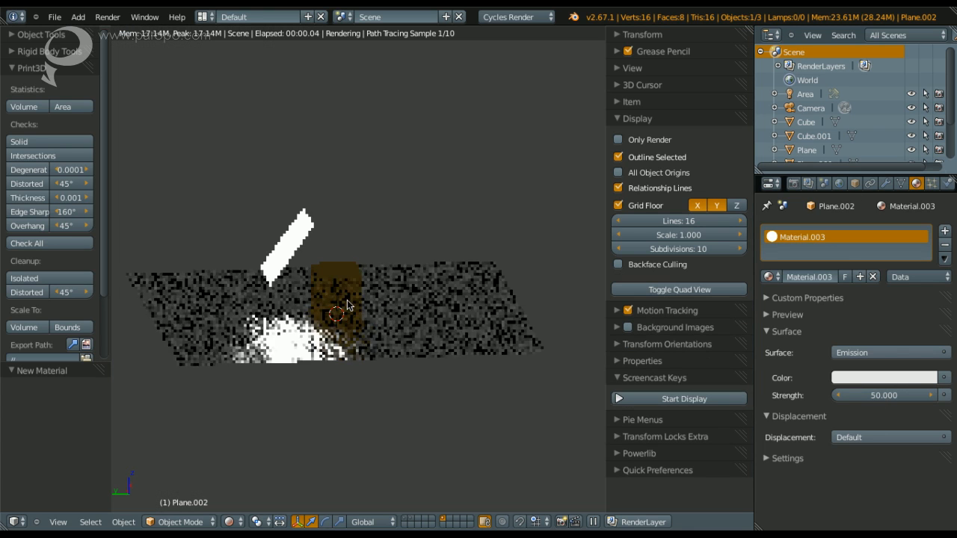
middle_drag(359, 301, 343, 273)
right_click(344, 274)
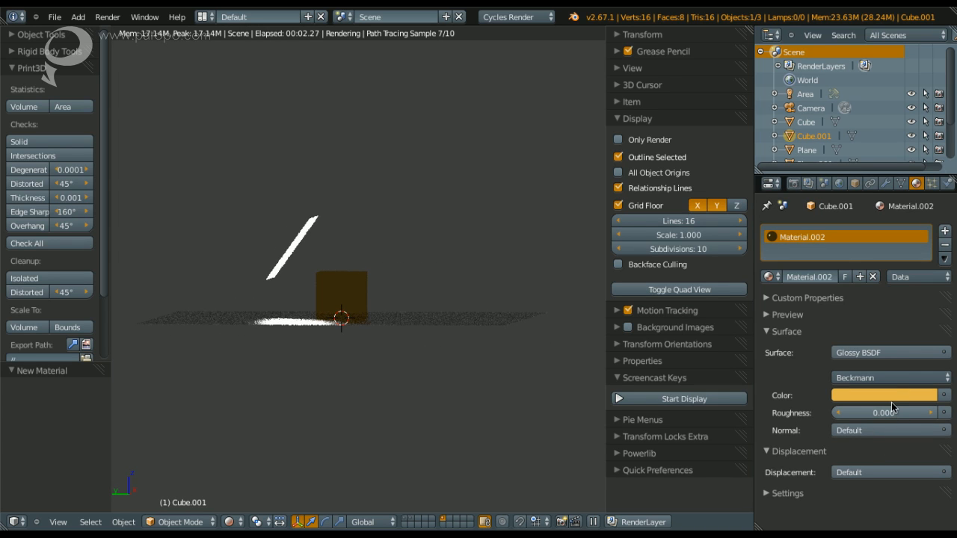
Lighten the world's surface colour to a mid grey and turn off its ambient occlusion
click(839, 183)
click(798, 287)
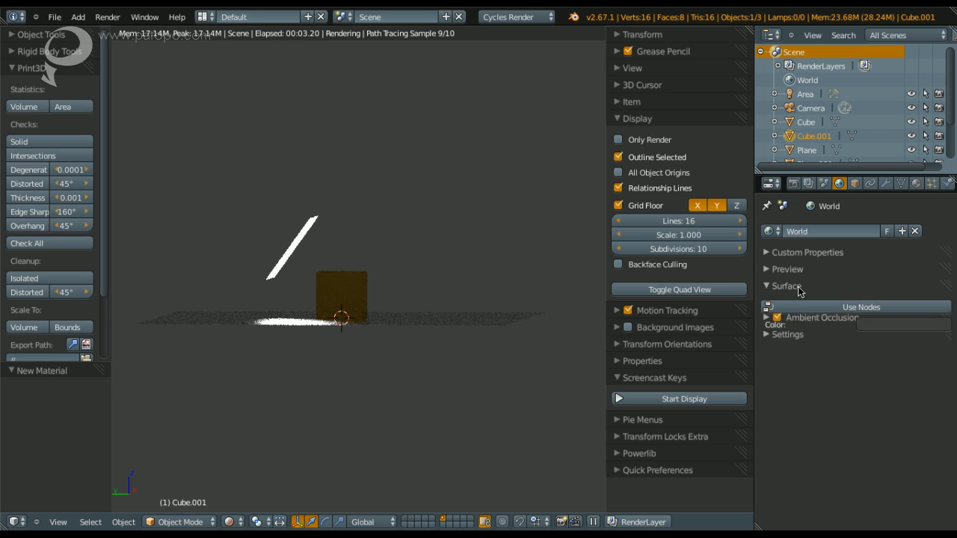
click(870, 327)
mouse_move(940, 216)
mouse_down()
mouse_move(940, 144)
mouse_move(956, 294)
mouse_move(955, 205)
mouse_up()
scroll(516, 321, up, 5)
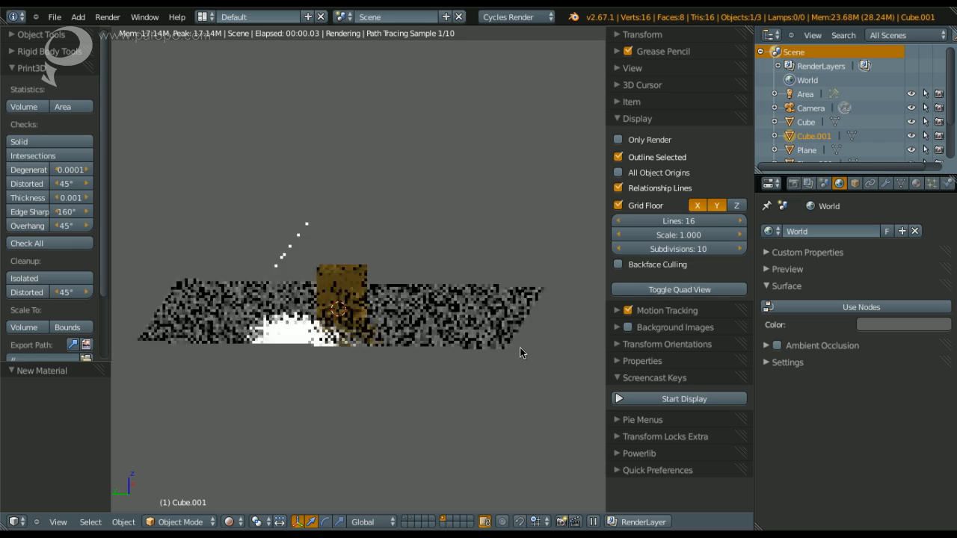
Set the Cycles render device to GPU Compute
click(794, 183)
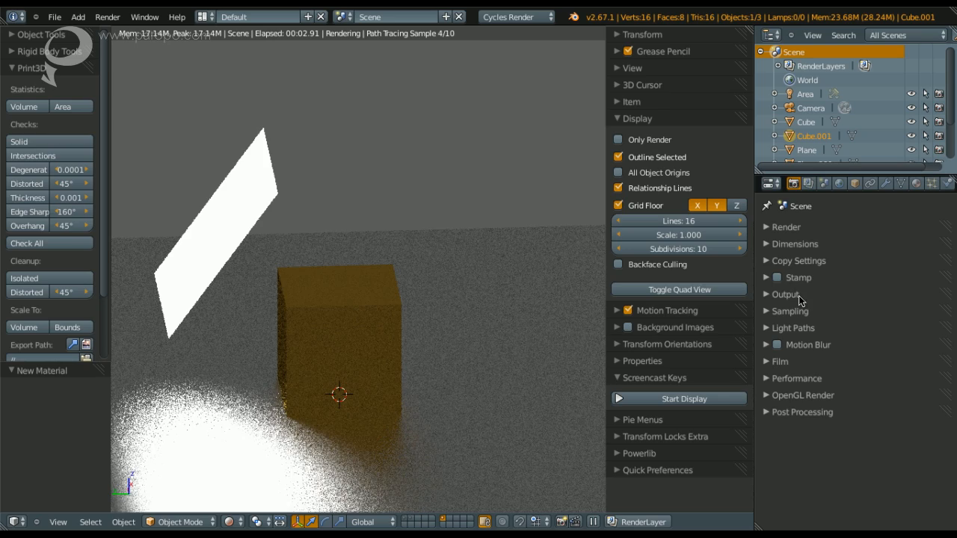
click(782, 227)
click(852, 300)
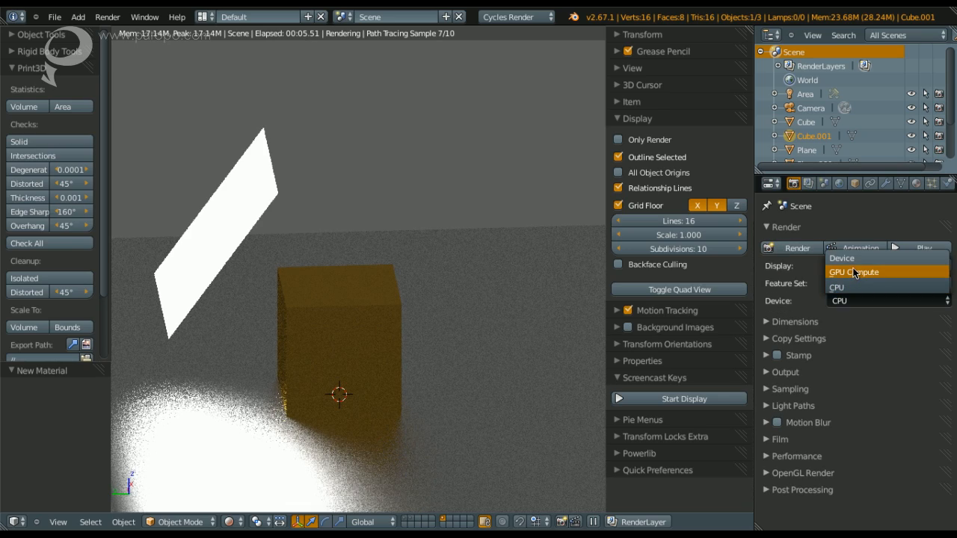
click(853, 273)
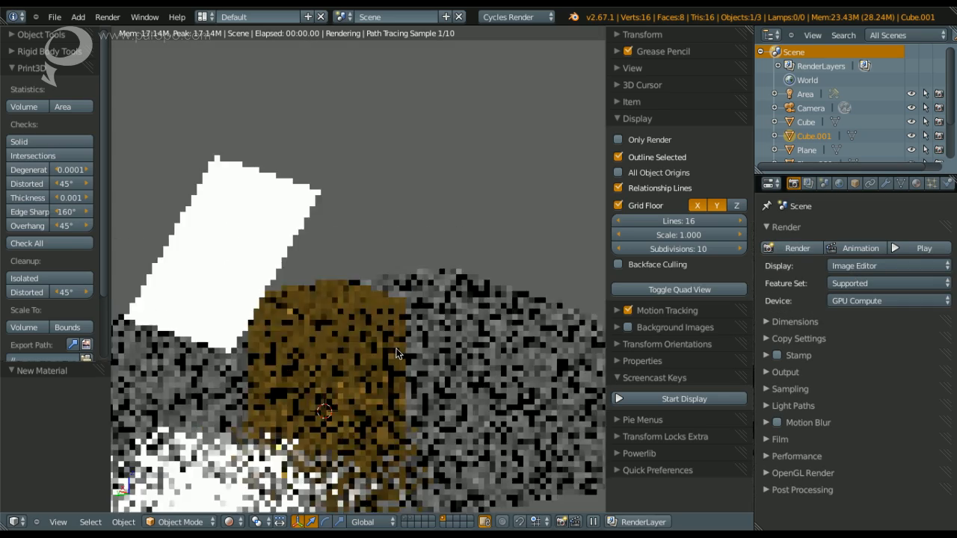
Change the floor plane's glossy colour to a pale yellow
middle_drag(345, 348, 340, 183)
right_click(341, 185)
middle_drag(400, 228, 470, 220)
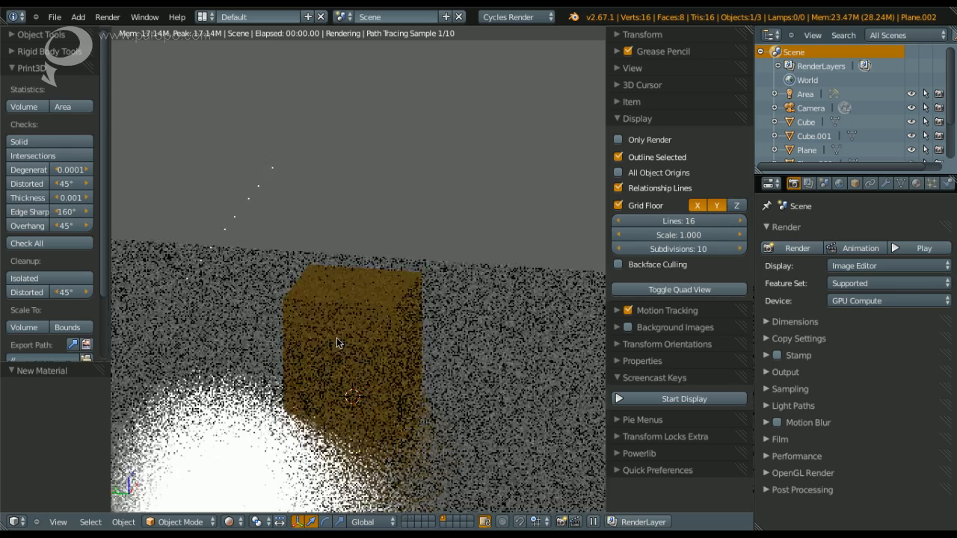
middle_drag(346, 358, 276, 237)
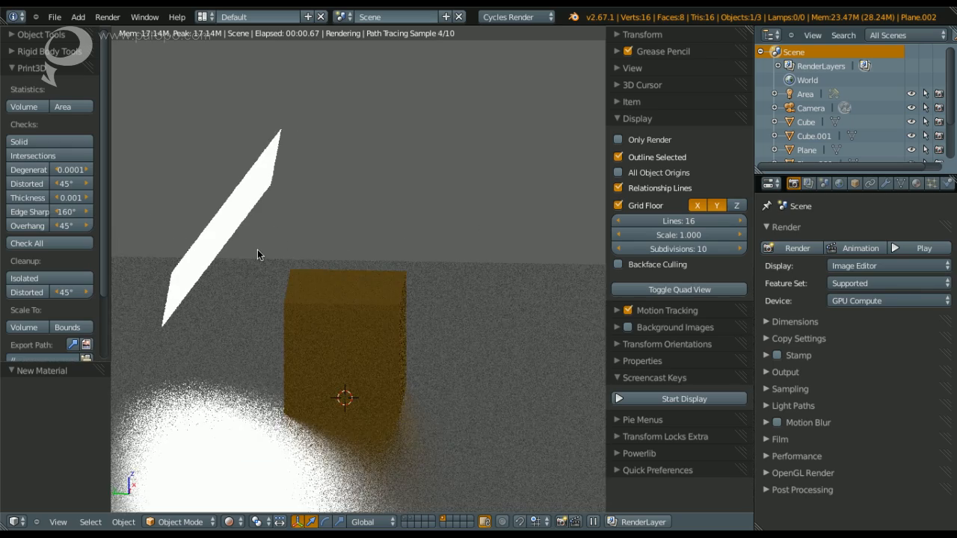
middle_drag(245, 286, 320, 274)
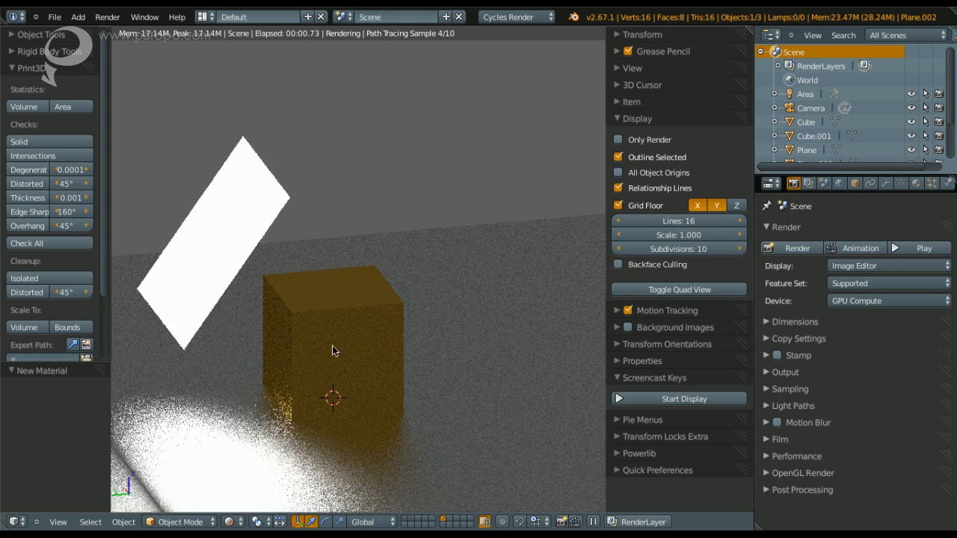
right_click(215, 285)
click(916, 183)
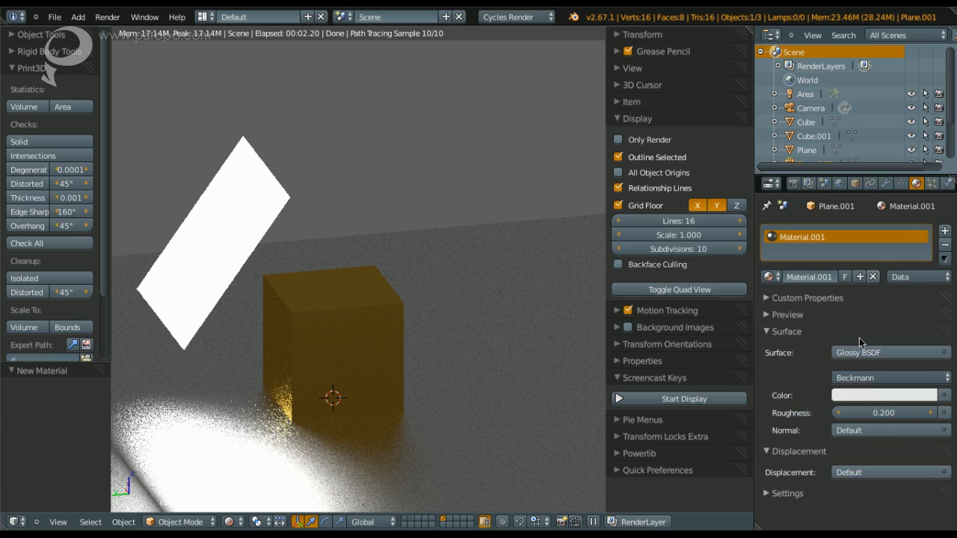
click(875, 395)
click(841, 267)
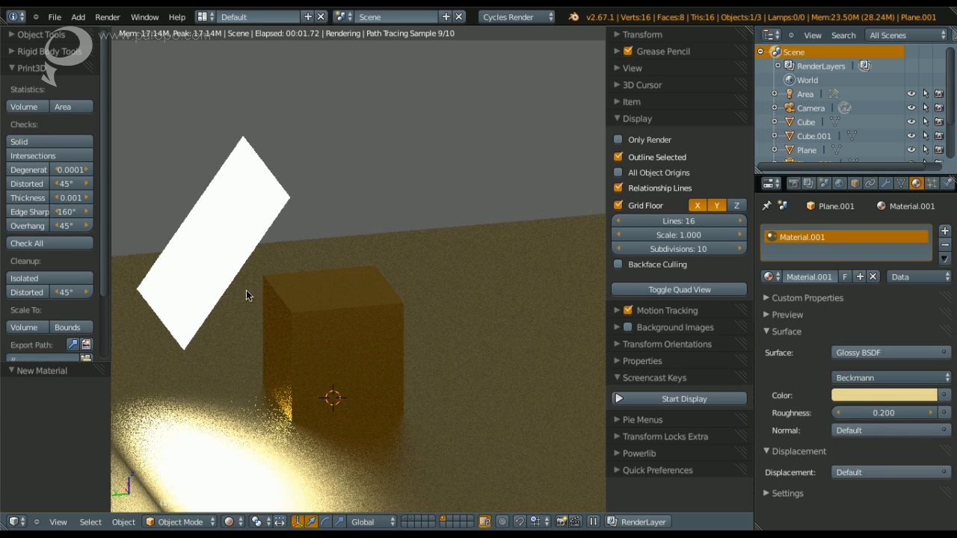
Select the cube and return the viewport to Solid shading
right_click(232, 272)
middle_drag(365, 288, 374, 297)
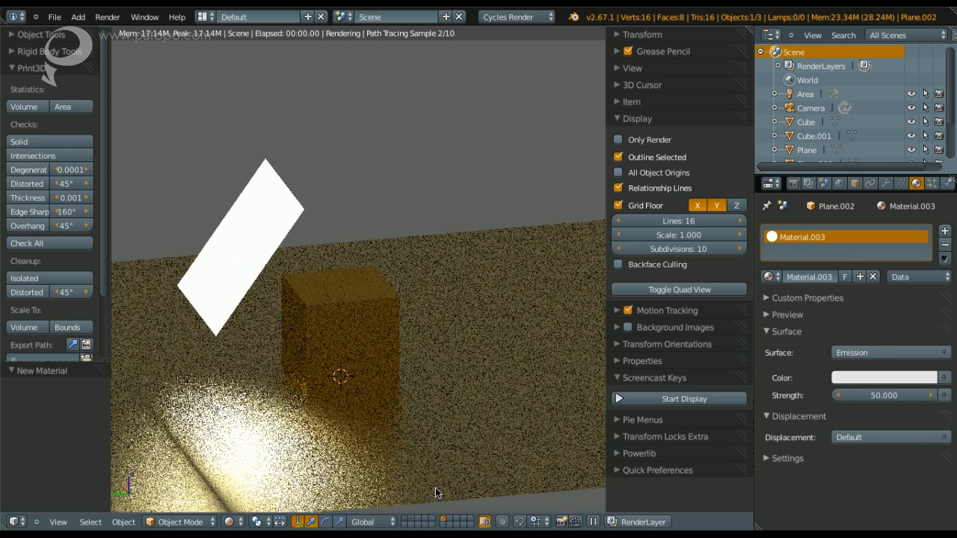
right_click(359, 335)
key(z)
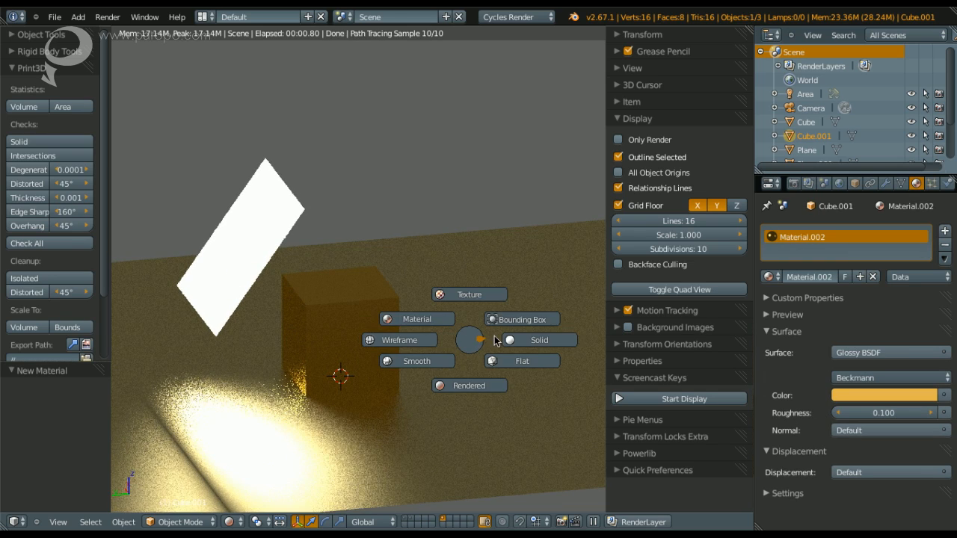
click(497, 337)
Assign the floor and the cube together to both layer 6 and layer 7
right_click(436, 378)
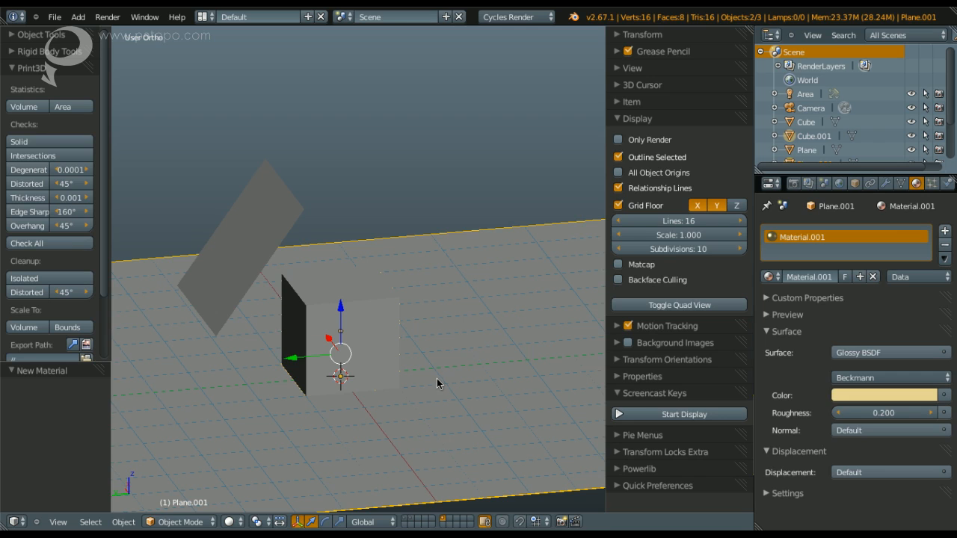
right_click(358, 315)
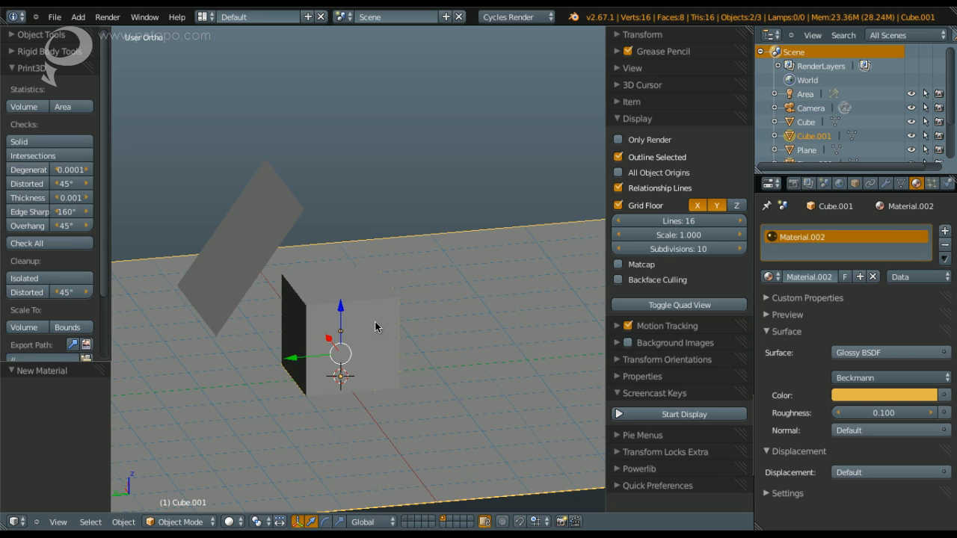
key(m)
shift+click(551, 350)
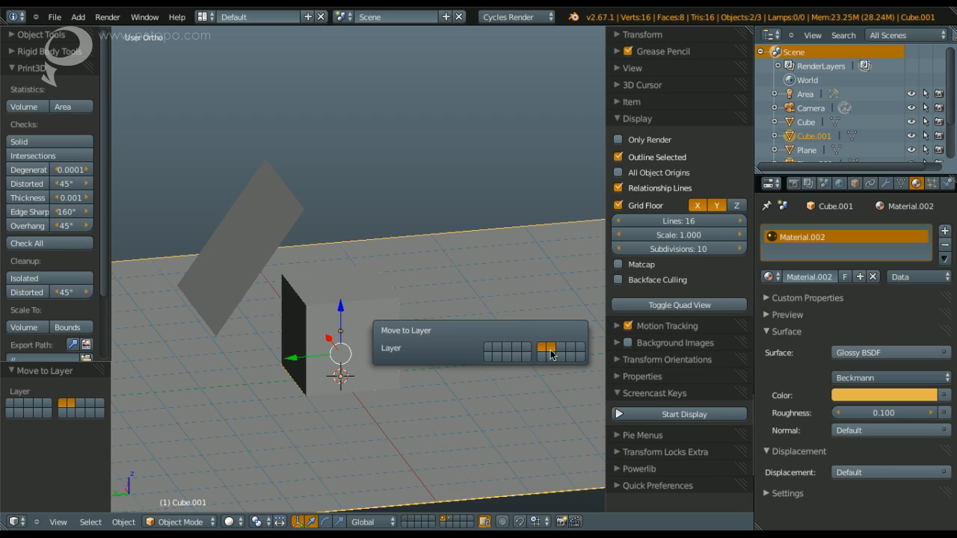
Alternate the visible layer between 6 and 7 to compare their contents, ending on layer 6
click(451, 520)
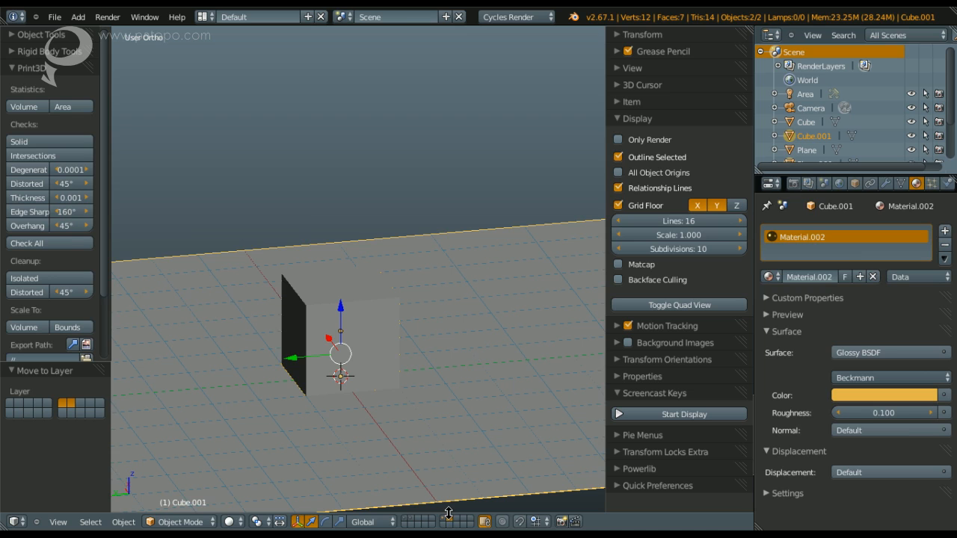
click(444, 520)
click(446, 520)
click(446, 520)
click(447, 521)
click(447, 520)
click(447, 521)
click(444, 521)
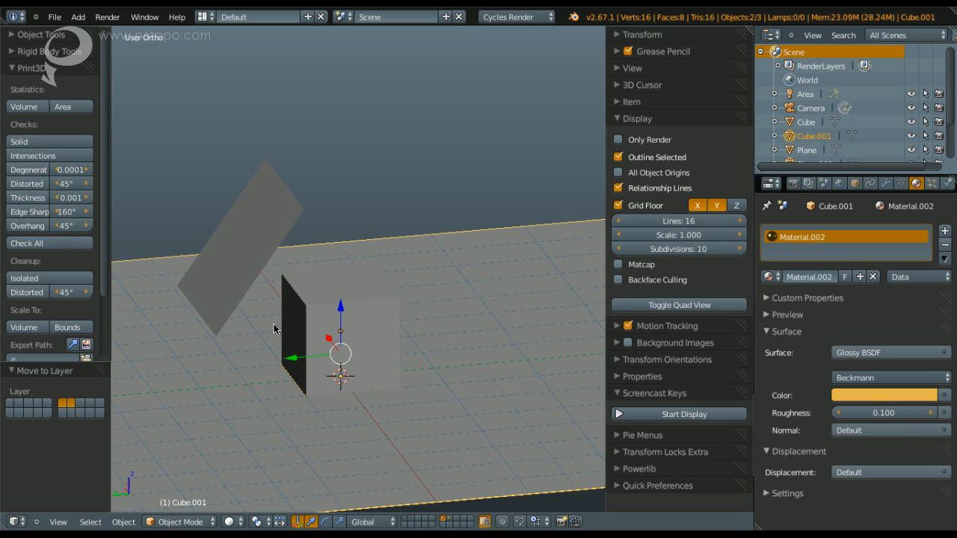
Select the tilted light plane and show the whole floor in top view
right_click(260, 246)
middle_drag(284, 283, 348, 320)
key(q)
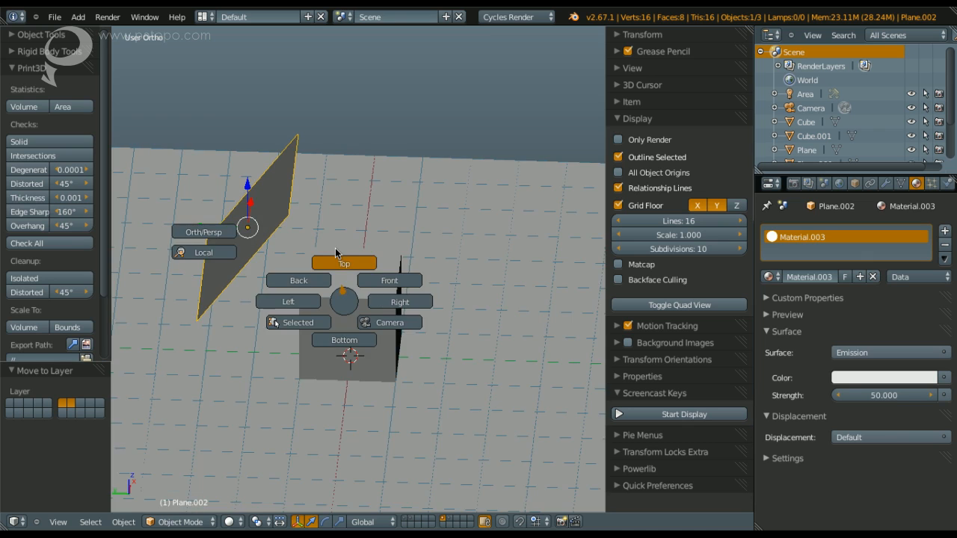
click(335, 255)
scroll(363, 242, down, 1)
shift+middle_drag(388, 208, 363, 221)
scroll(421, 201, down, 5)
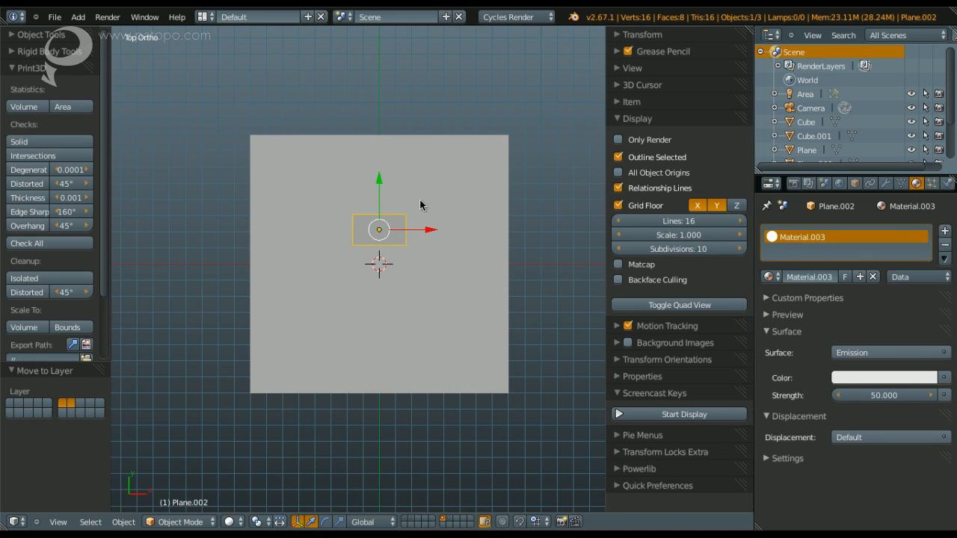
Copy the glossy colours of the floor and the cube into their materials' viewport colours
right_click(442, 222)
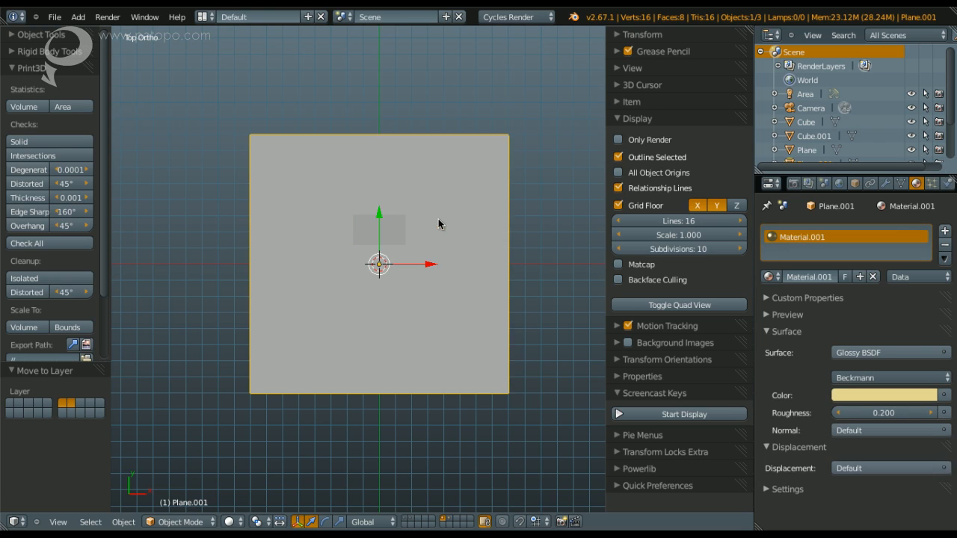
click(787, 494)
scroll(807, 479, down, 1)
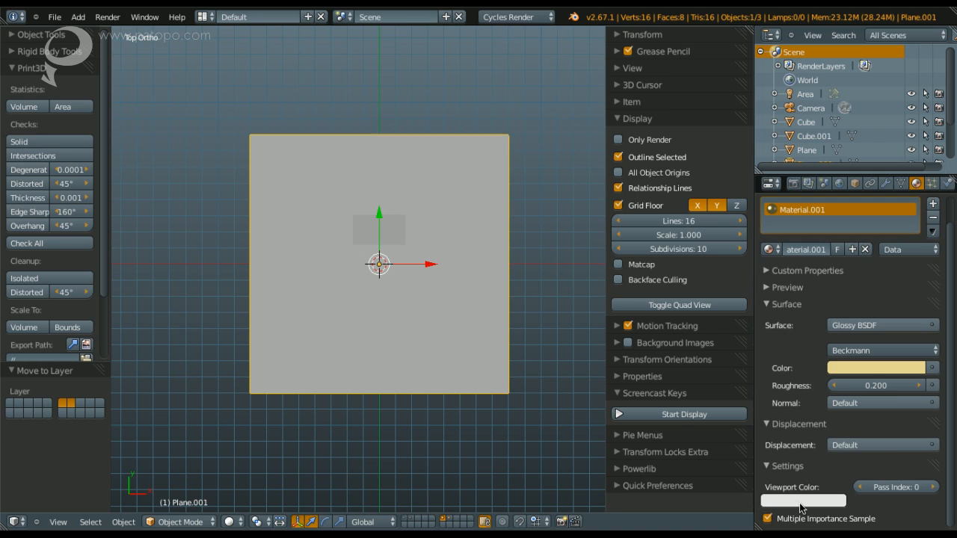
key(ctrl+v)
right_click(393, 276)
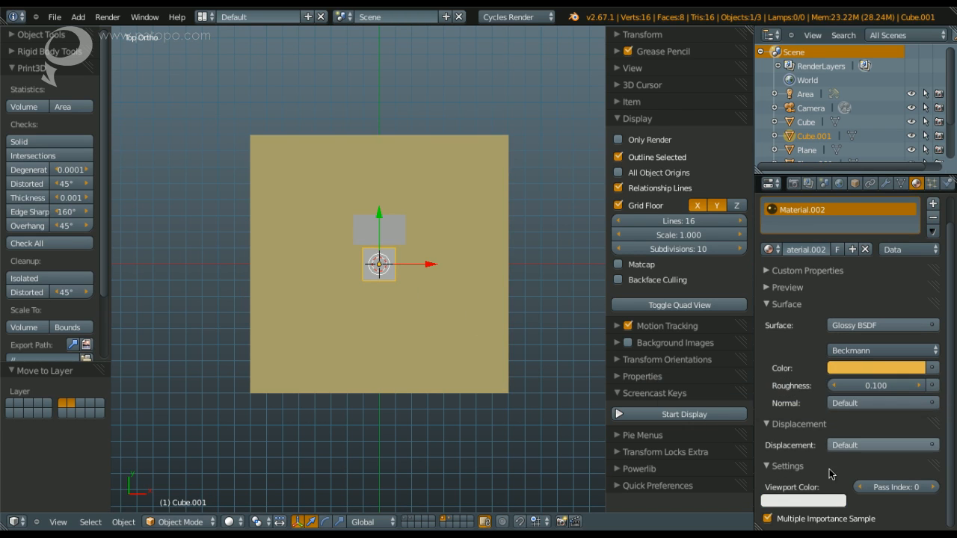
key(ctrl+v)
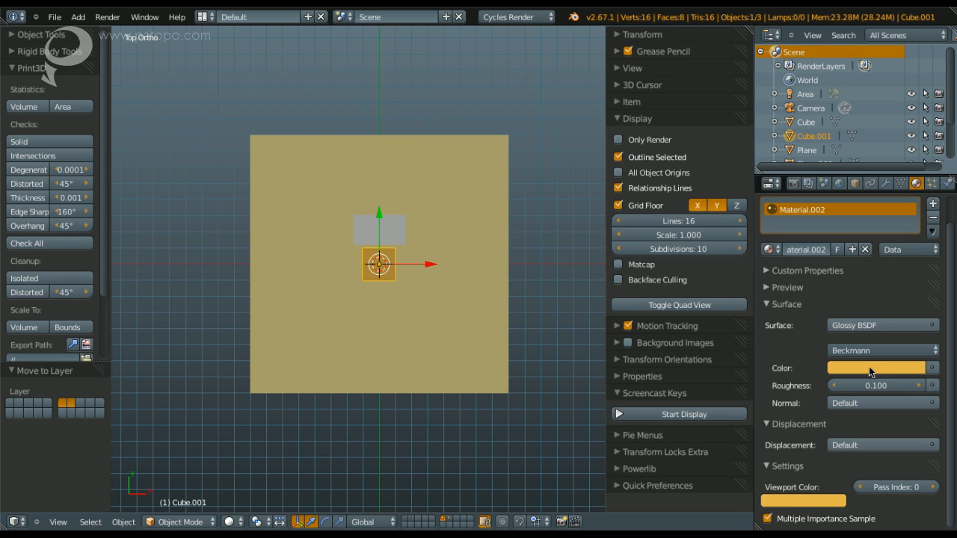
Darken the cube's glossy colour to R 0.08353, G 0.05225, B 0.01119 and copy it to its viewport colour
middle_drag(403, 320, 490, 193)
right_click(379, 329)
right_click(403, 298)
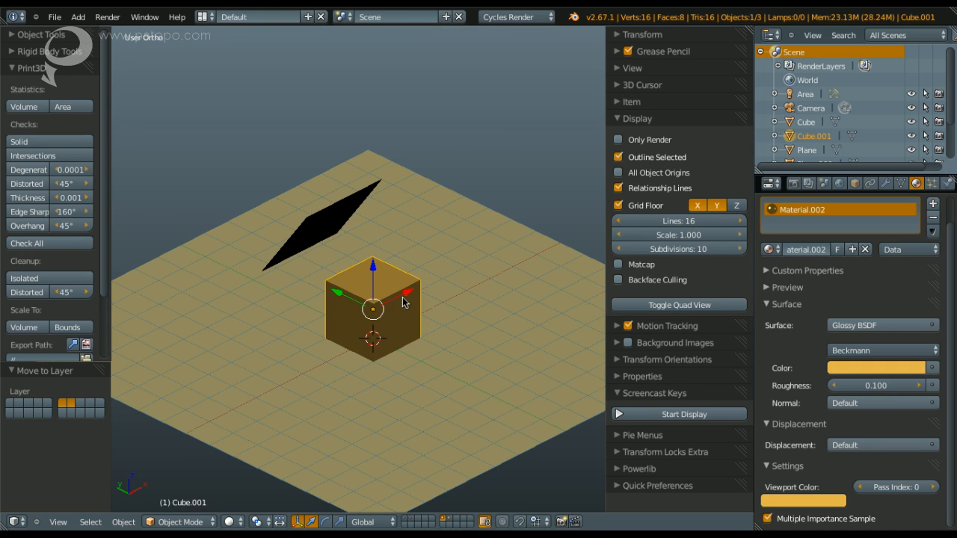
click(877, 368)
mouse_move(916, 225)
mouse_down()
mouse_move(915, 253)
mouse_move(916, 236)
mouse_up()
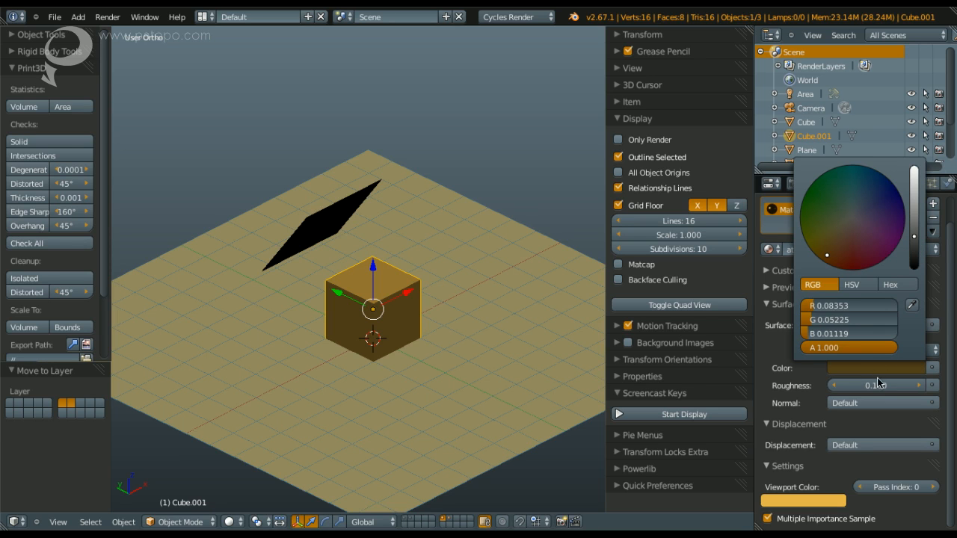
click(879, 370)
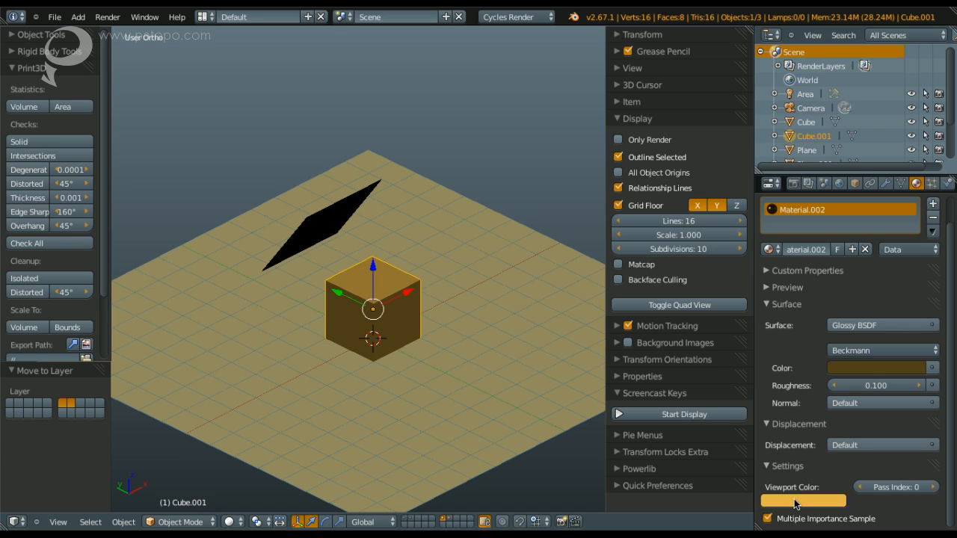
key(ctrl+v)
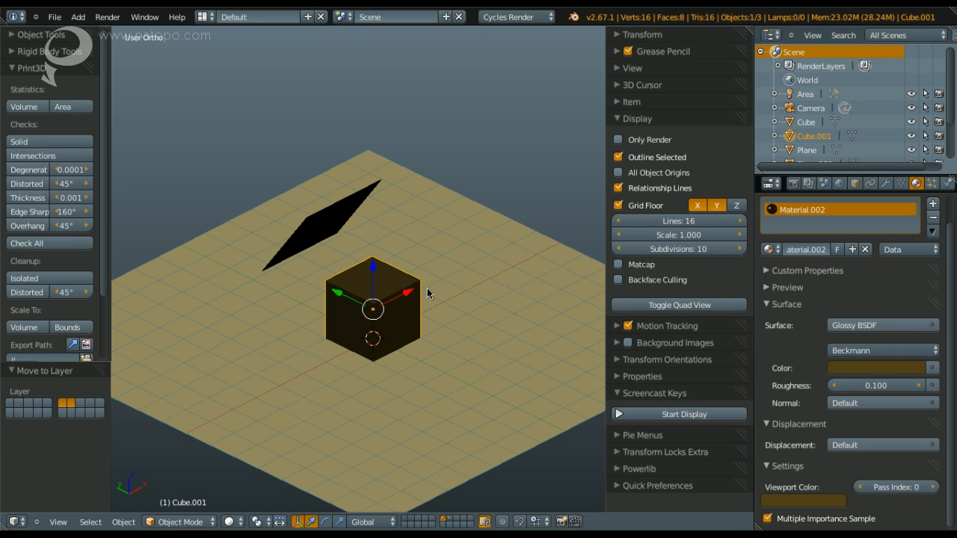
Duplicate the light plane in top view and place the copy beside the cube along positive X, moving it -2.009 in Y
right_click(360, 232)
middle_drag(361, 231, 389, 271)
key(q)
click(380, 238)
key(shift+d)
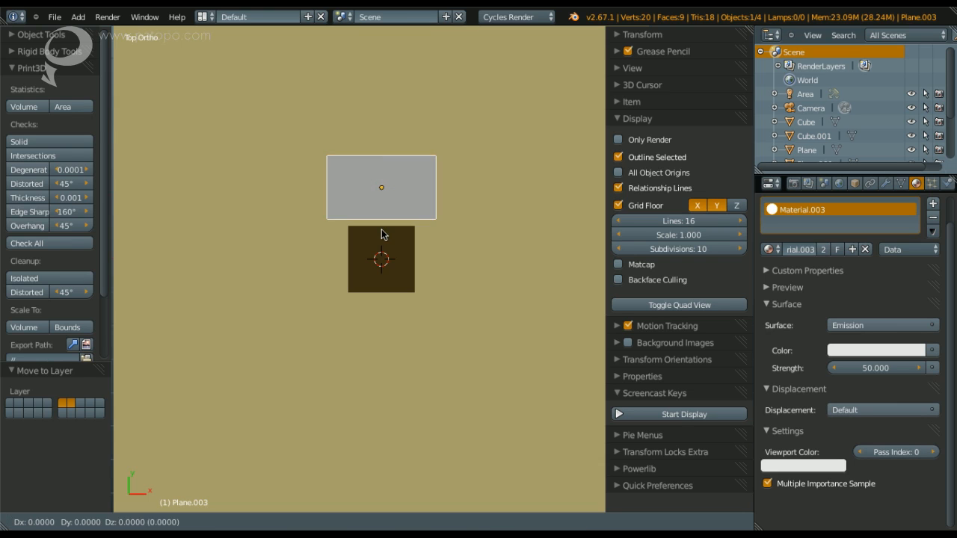
click(382, 230)
drag(419, 187, 515, 196)
drag(476, 136, 502, 204)
Rotate the duplicated light plane by 90° in top view
text(r)
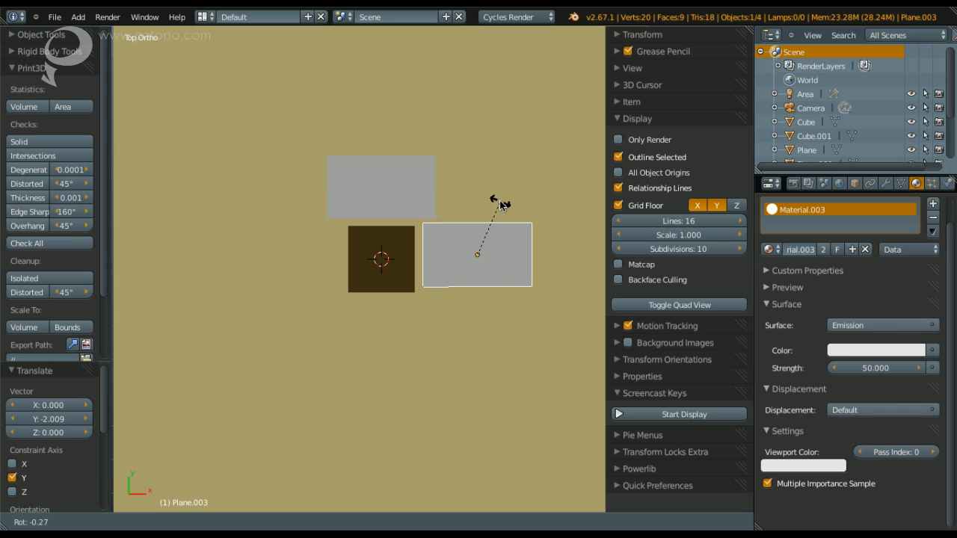
text(90)
key(Return)
Set the duplicated light plane's emission colour to pink, R 0.800, G 0.208, B 0.761
middle_drag(458, 269, 435, 227)
click(876, 350)
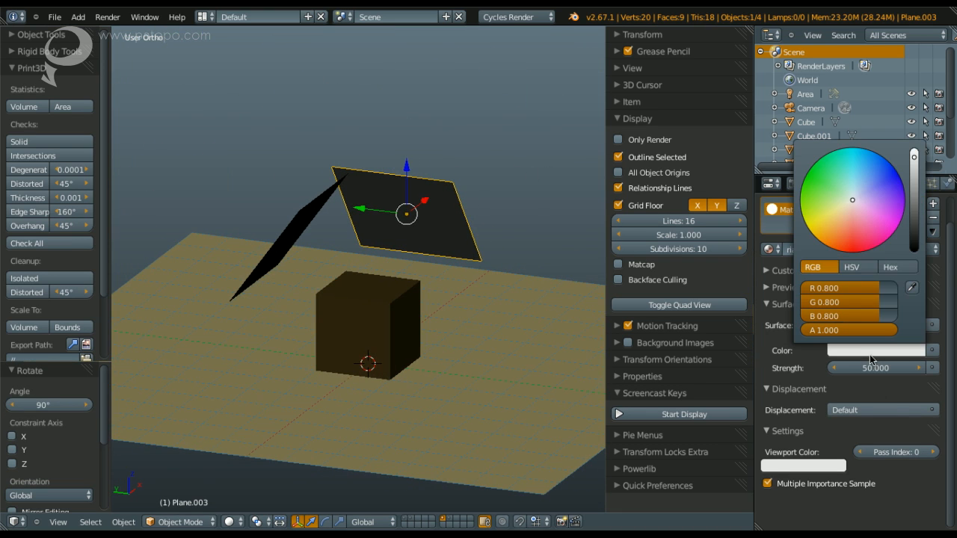
click(862, 202)
click(877, 217)
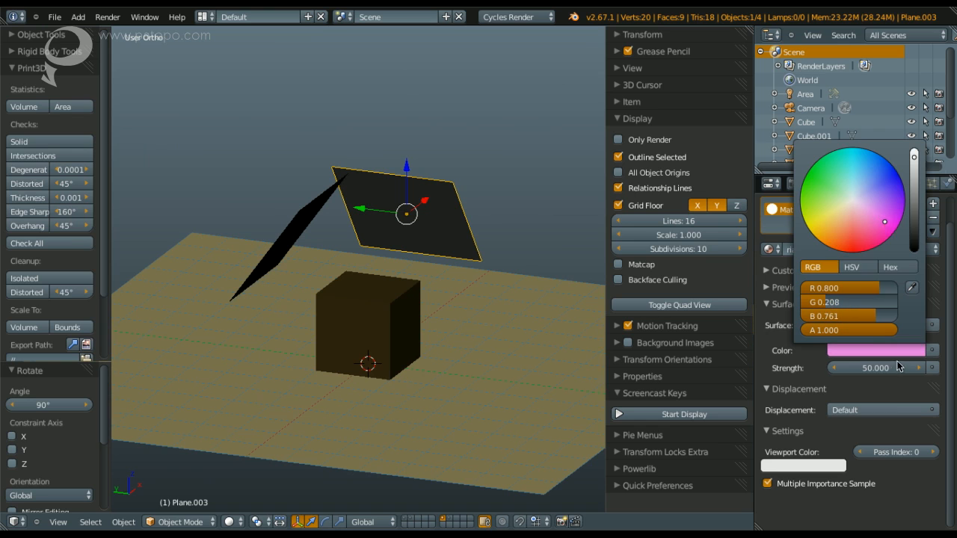
Move the duplicated pink light plane to layer 7
middle_drag(471, 296, 452, 303)
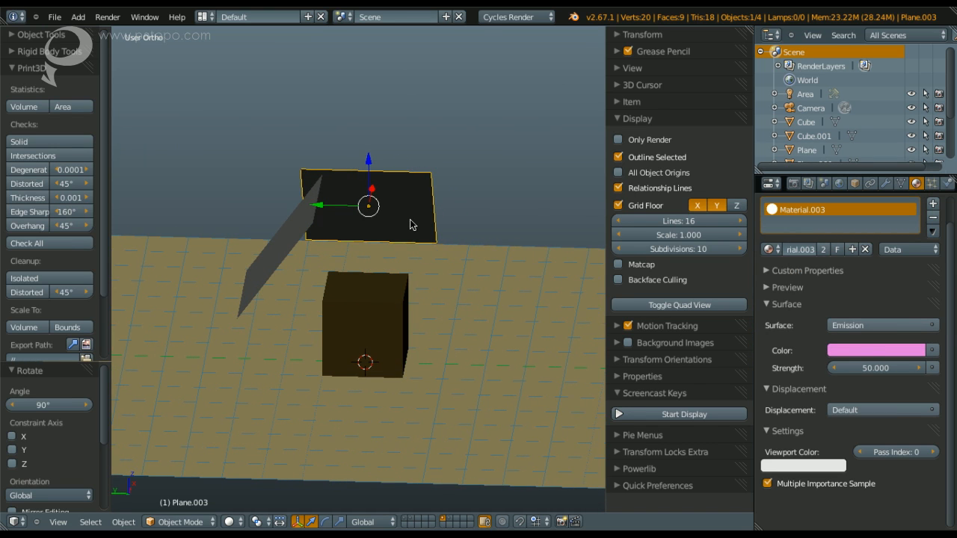
key(m)
click(587, 248)
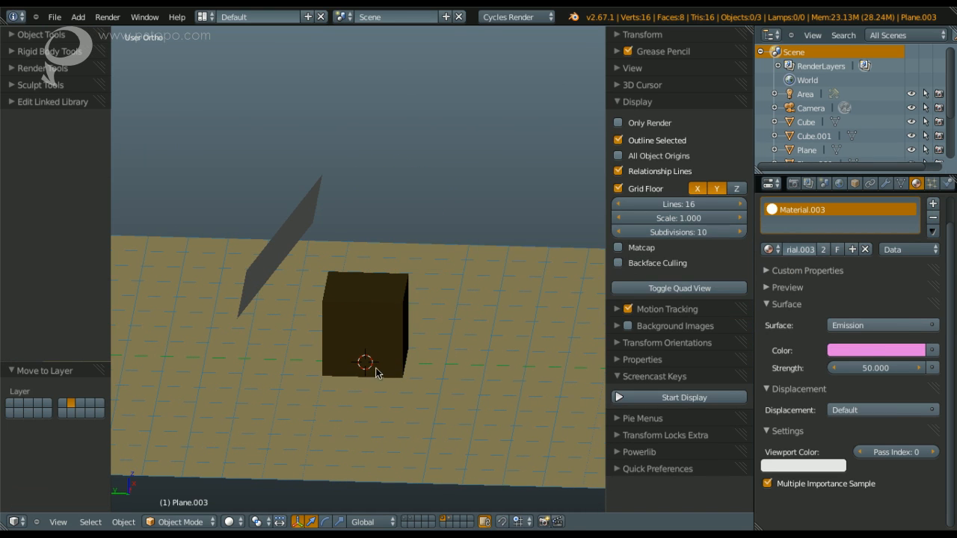
Check the light planes on layers 7 and 6 by displaying each layer alternately, ending on layer 6
click(449, 522)
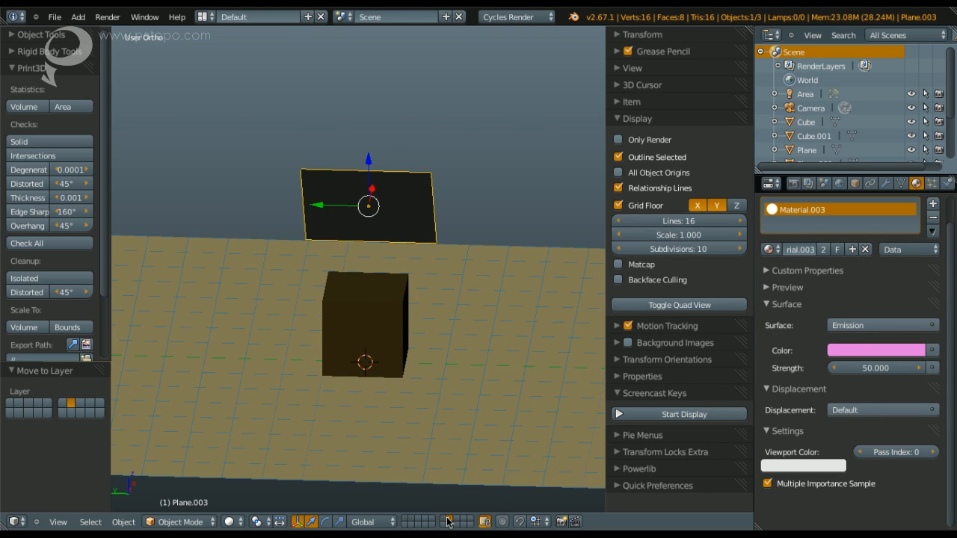
click(445, 519)
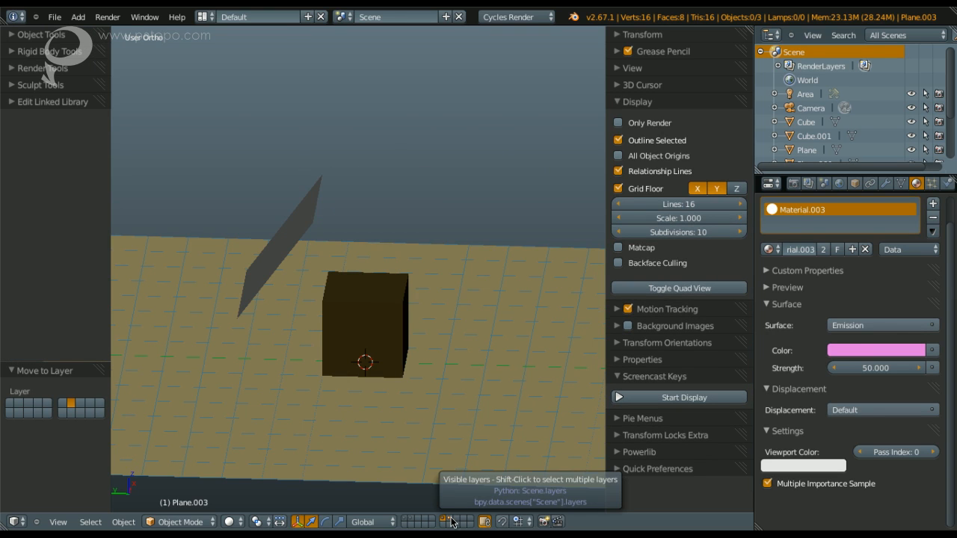
click(451, 521)
click(446, 521)
click(443, 521)
click(447, 522)
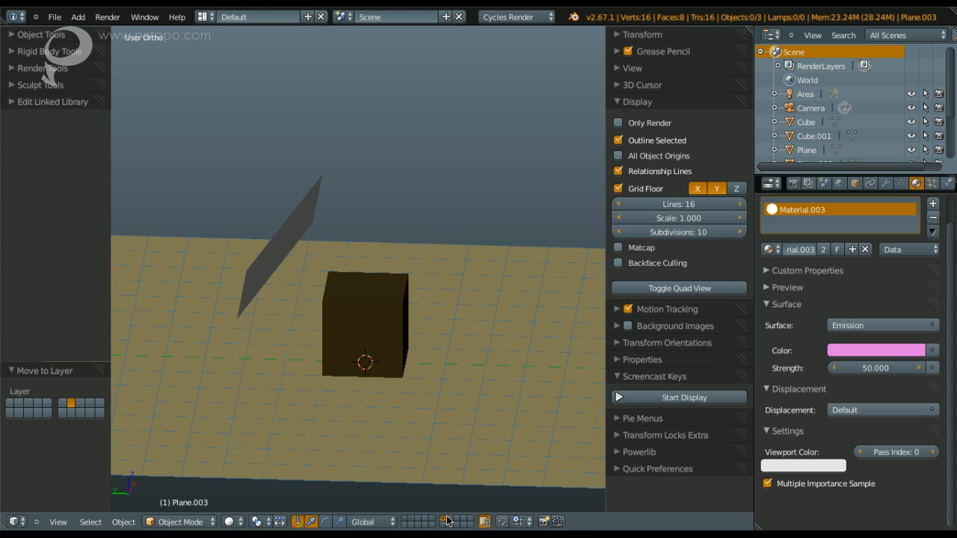
Switch the viewport to Rendered shading to preview the light plane of layer 6 on the cube and floor
middle_drag(304, 325, 301, 259)
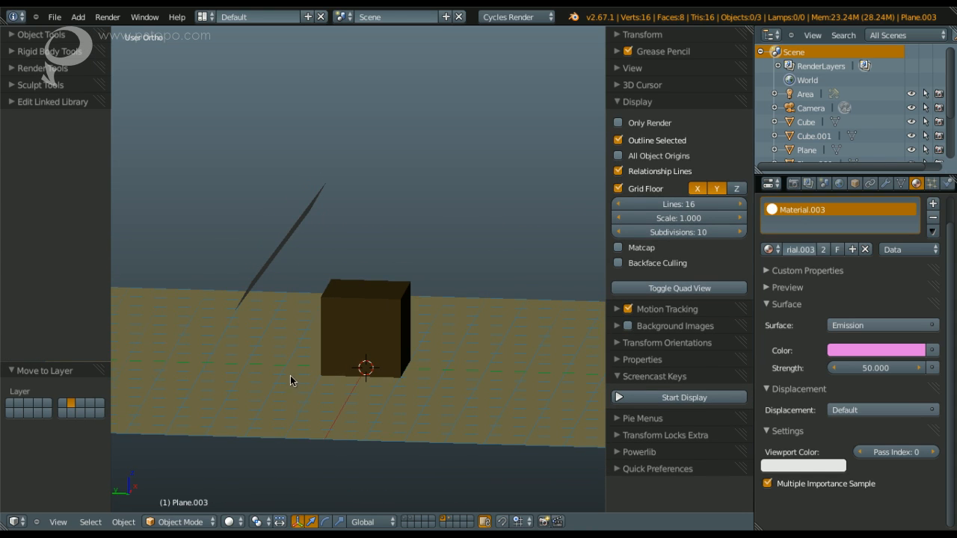
key(z)
click(304, 418)
middle_drag(311, 400, 312, 257)
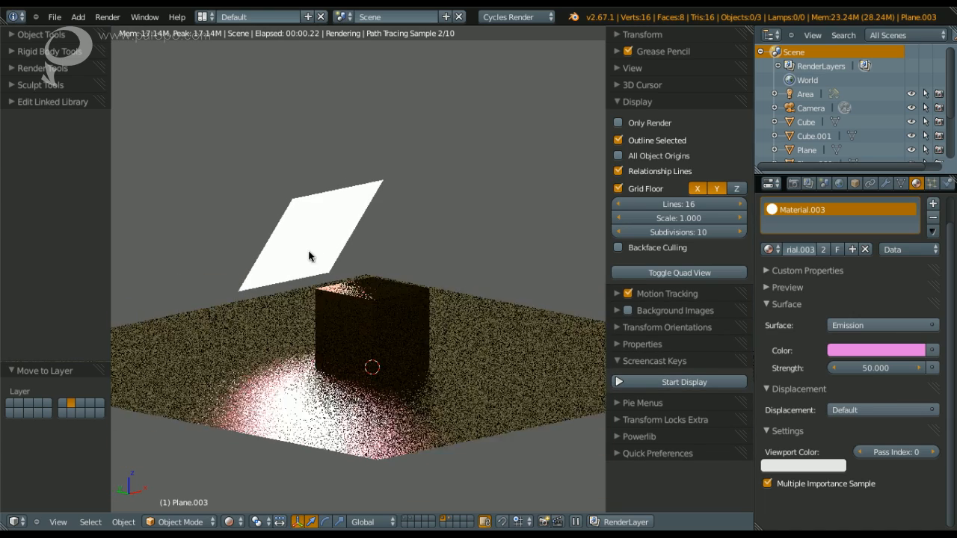
Make the original light plane's emission material single-user and rename it "lamp"
right_click(309, 256)
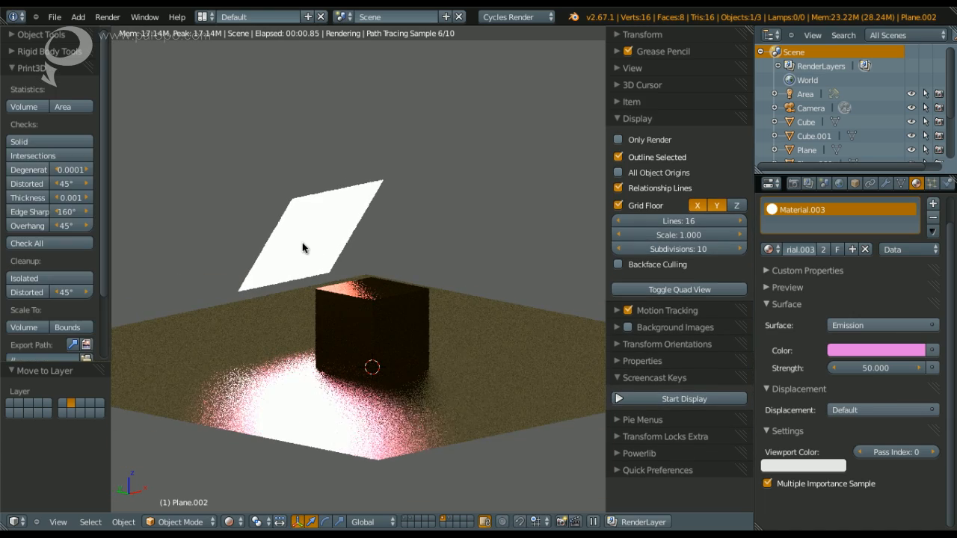
click(822, 249)
click(809, 249)
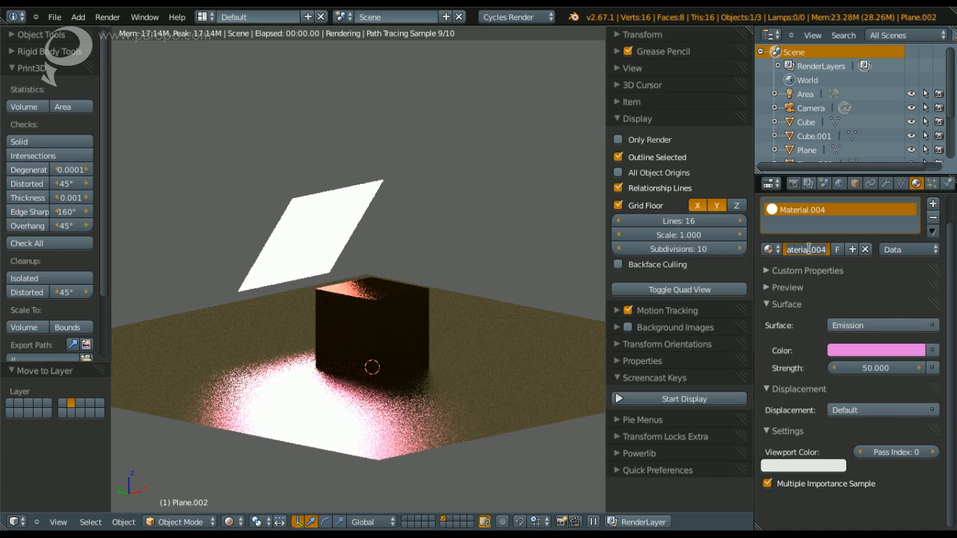
text(lamp)
key(Return)
Change the emission colour of the "lamp" material to pale yellow
click(878, 351)
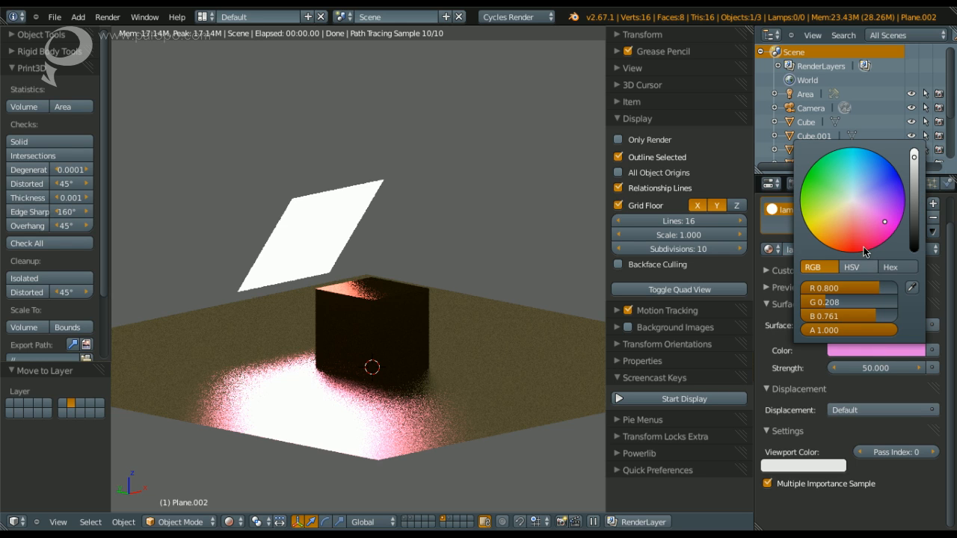
click(827, 220)
middle_drag(319, 343, 288, 306)
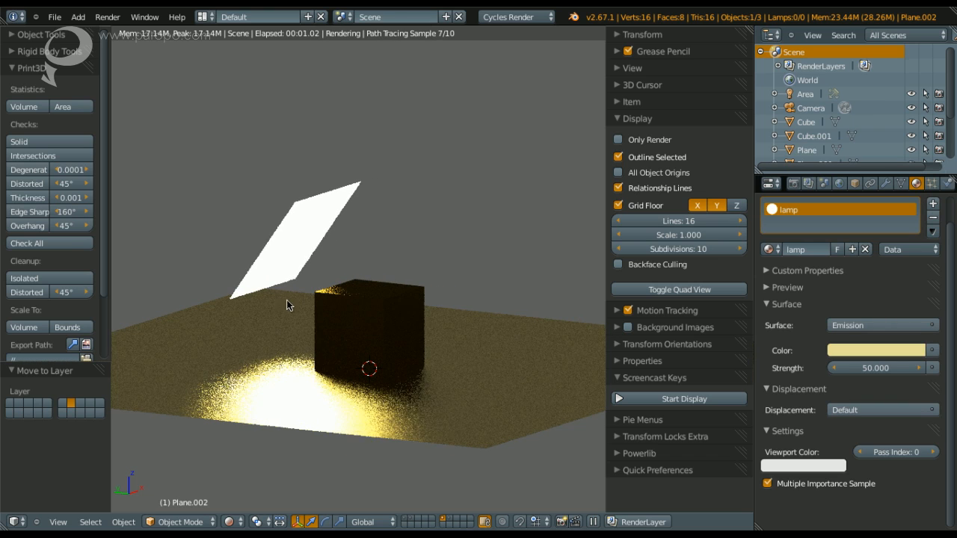
Compare the rendered yellow and pink lighting by alternating between layers 6 and 7, ending on layer 6
click(451, 522)
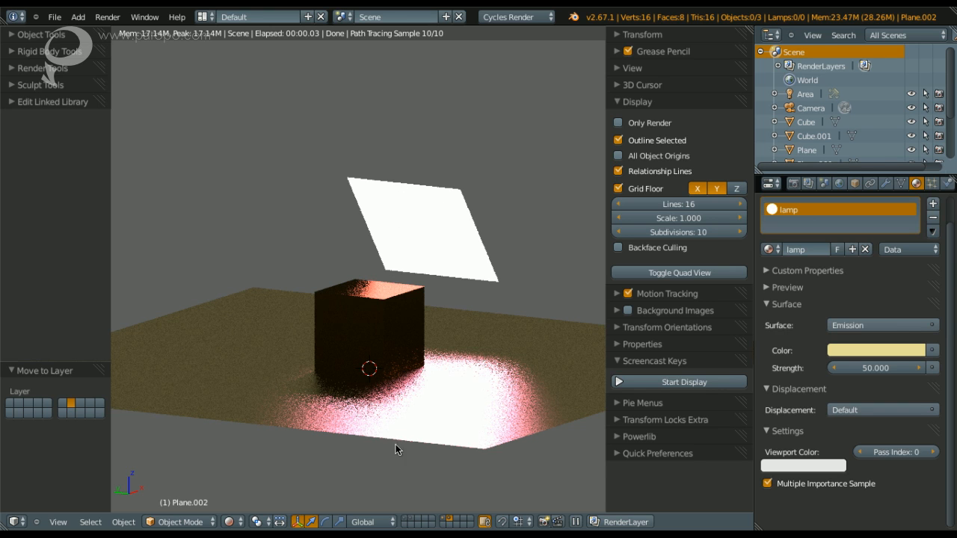
click(441, 522)
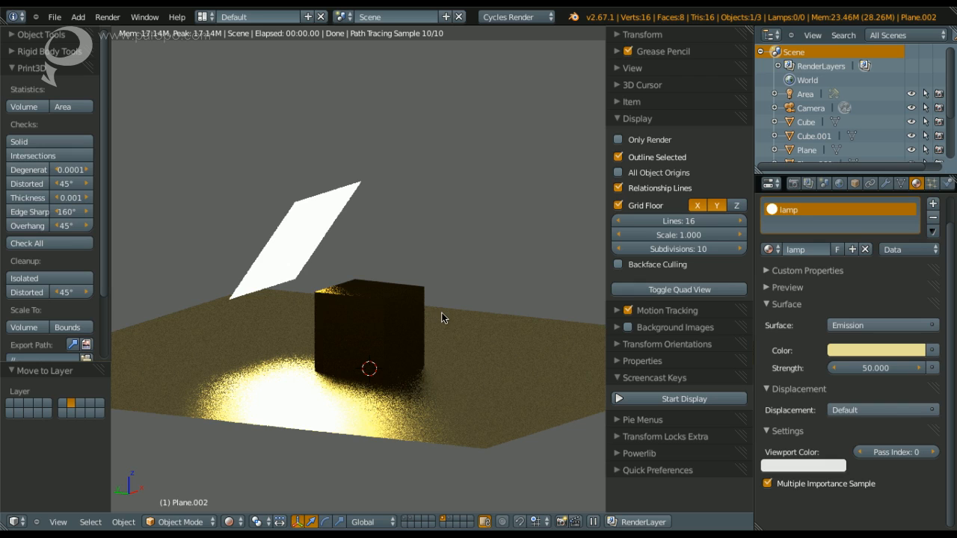
click(451, 518)
click(445, 519)
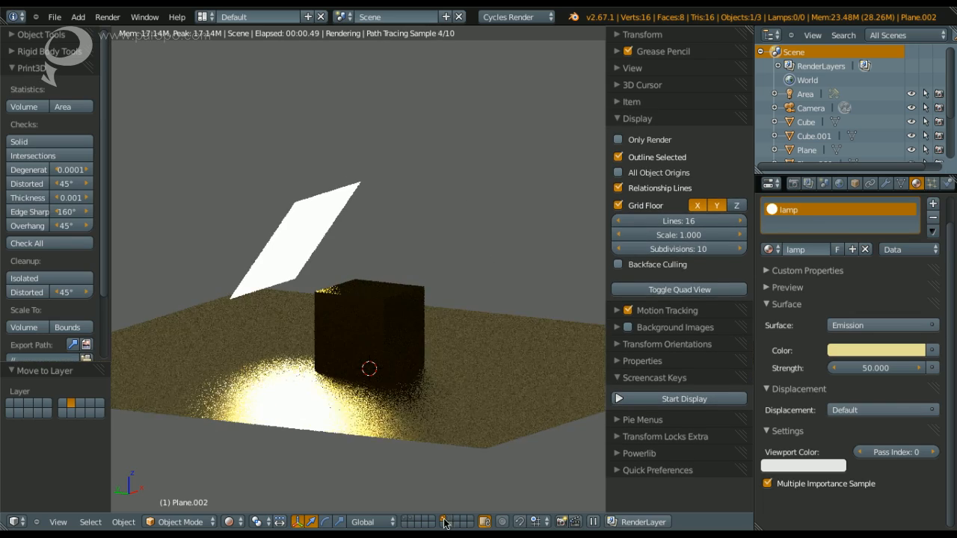
click(451, 518)
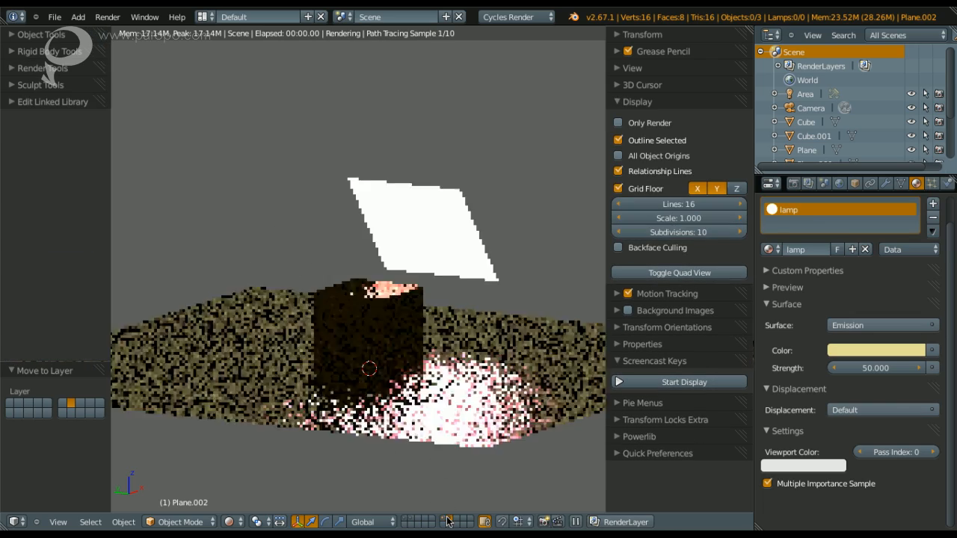
click(445, 520)
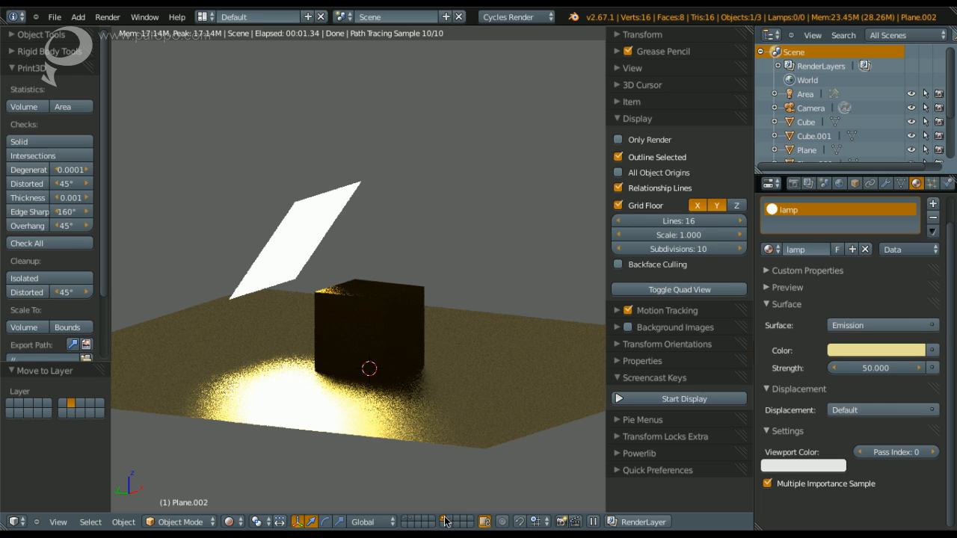
Display layer 1 and switch the render engine to Blender Render
middle_drag(313, 283, 366, 318)
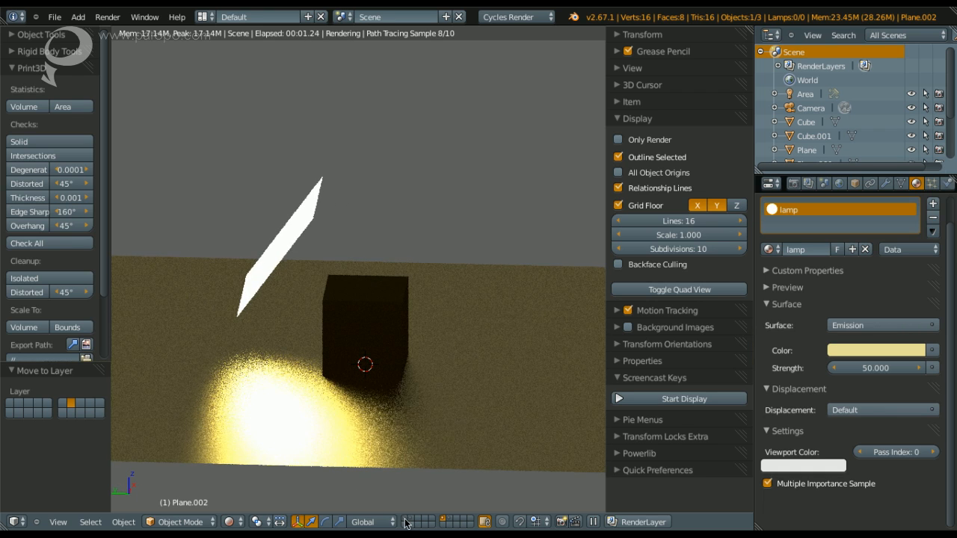
click(407, 522)
click(511, 17)
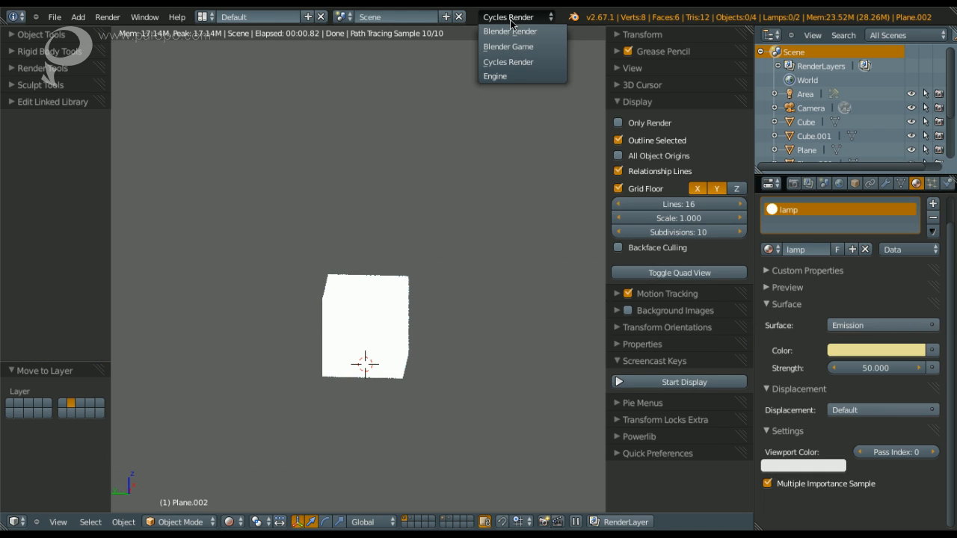
click(512, 31)
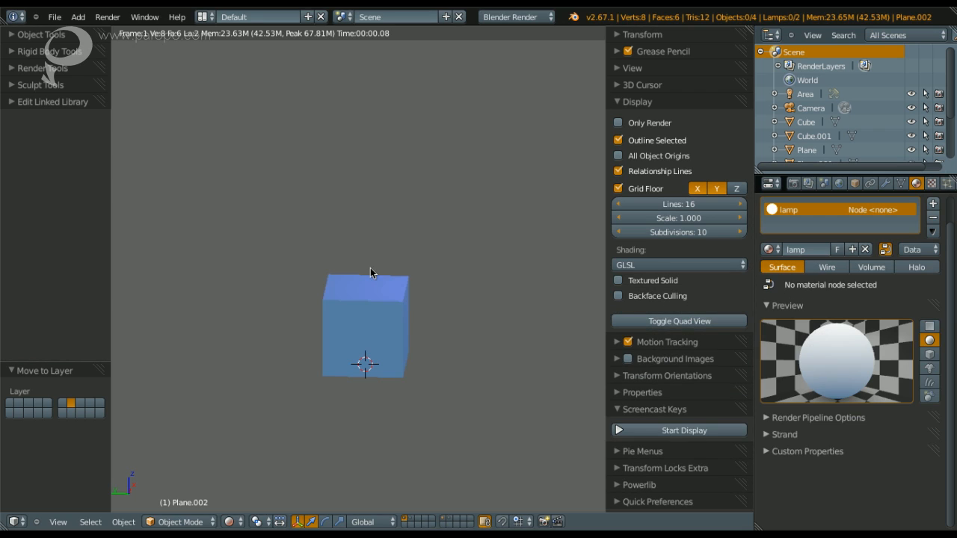
Switch the viewport to Solid shading so the cube and its lamps can be seen
mouse_move(342, 287)
middle_down()
mouse_move(382, 283)
mouse_move(380, 296)
middle_up()
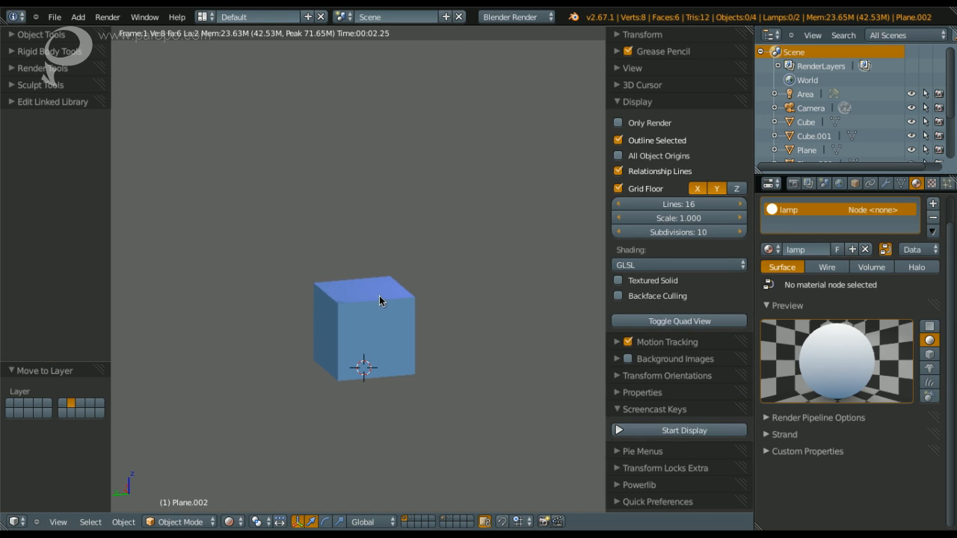
key(z)
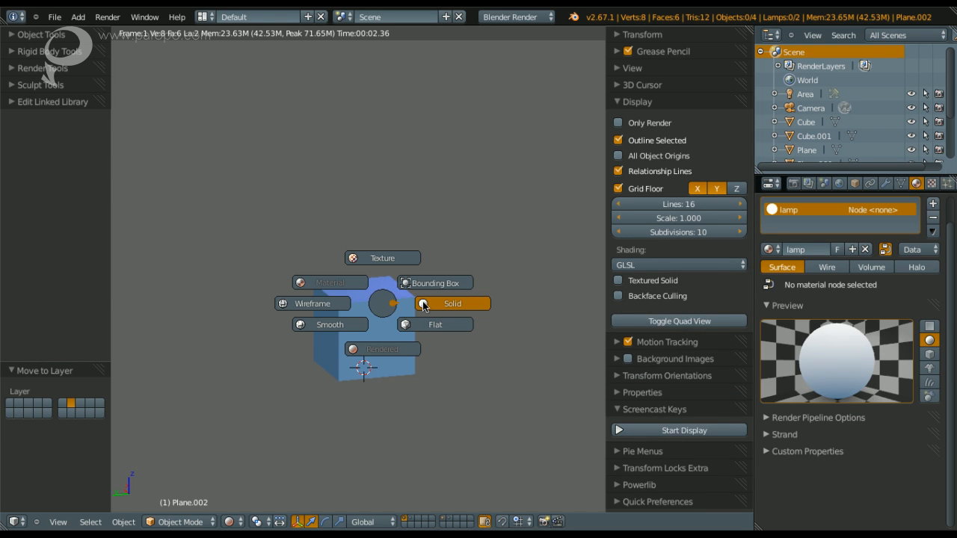
click(423, 305)
key(z)
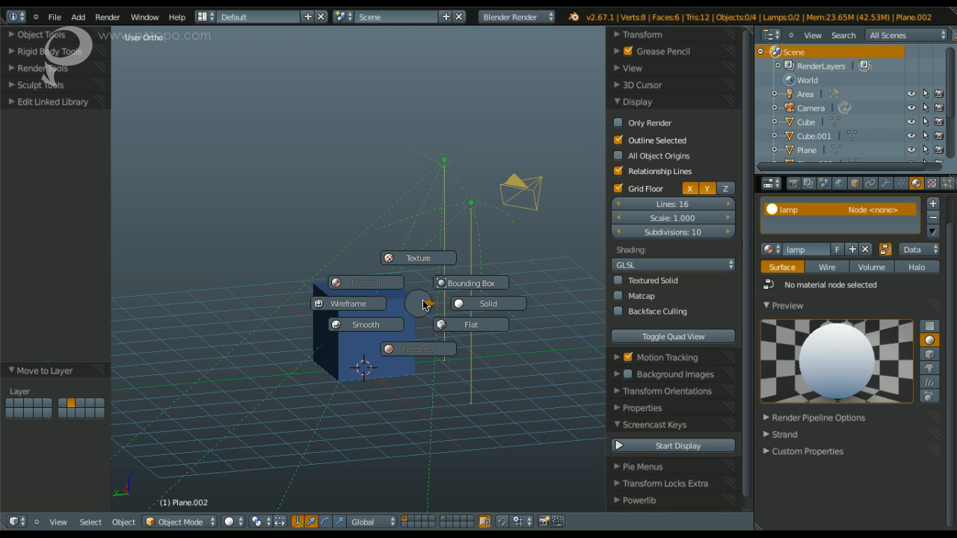
key(Escape)
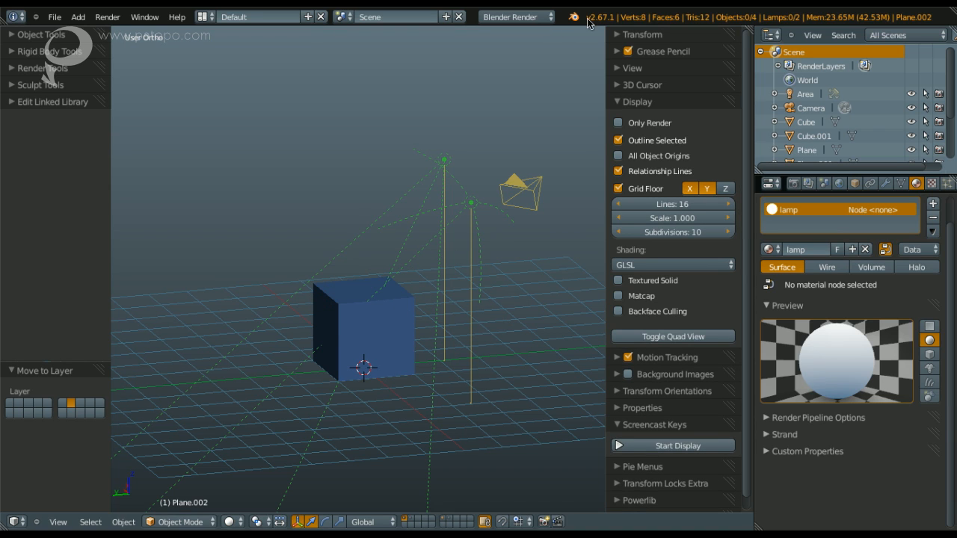
Show layer 2 together with layer 1 and select the blue cube
middle_drag(358, 268, 369, 279)
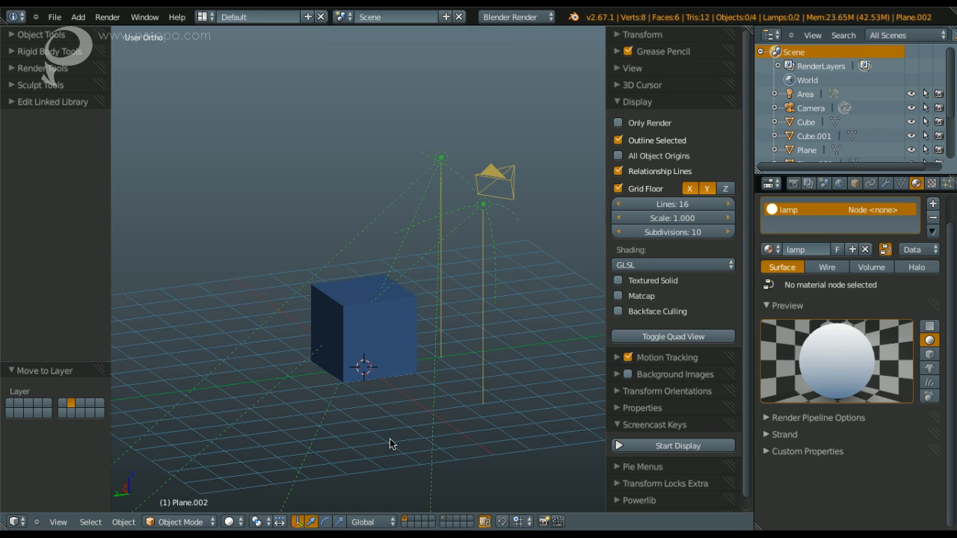
shift+click(413, 522)
mouse_move(356, 362)
middle_down()
mouse_move(399, 376)
mouse_move(388, 378)
mouse_move(389, 346)
mouse_move(395, 360)
middle_up()
right_click(389, 346)
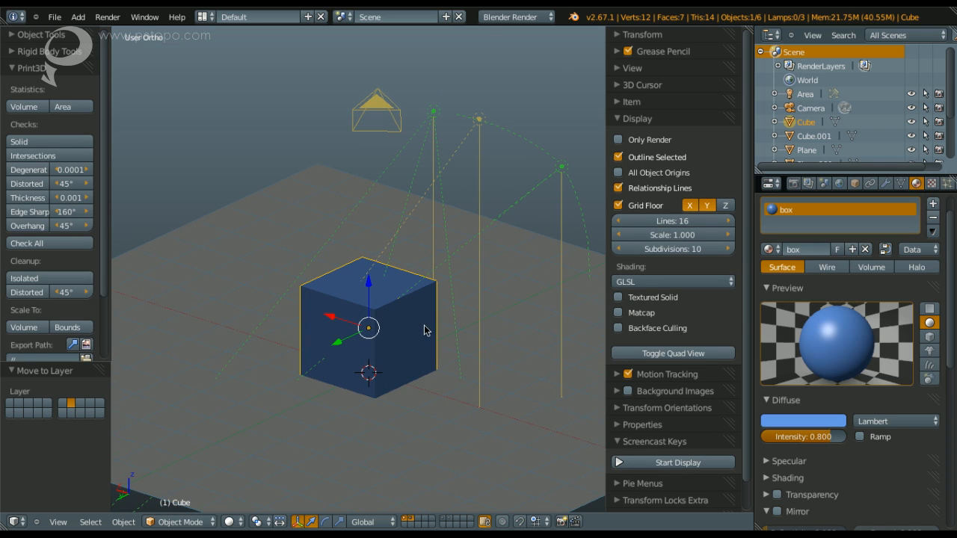
Preview the scene in Rendered shading and examine the cube's lighting and floor reflection from several angles
click(234, 522)
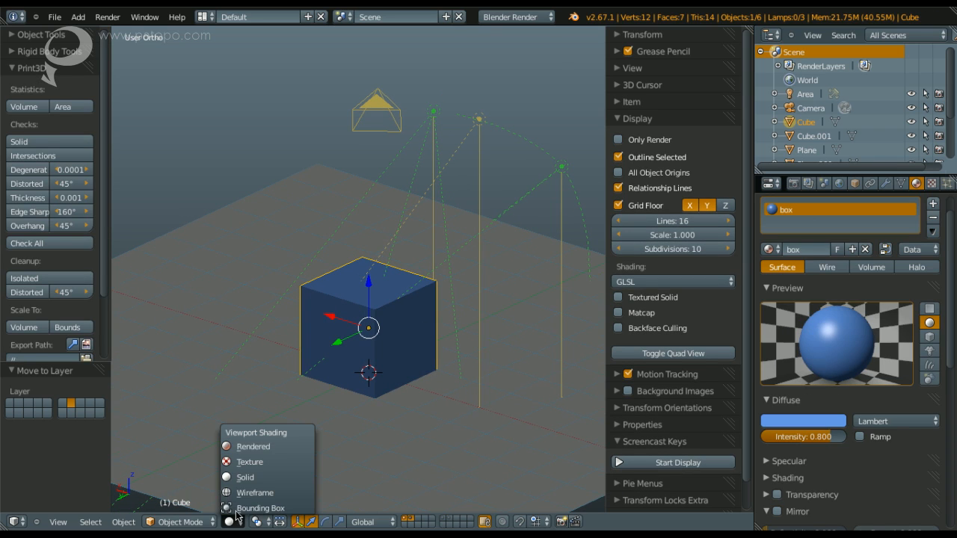
key(Escape)
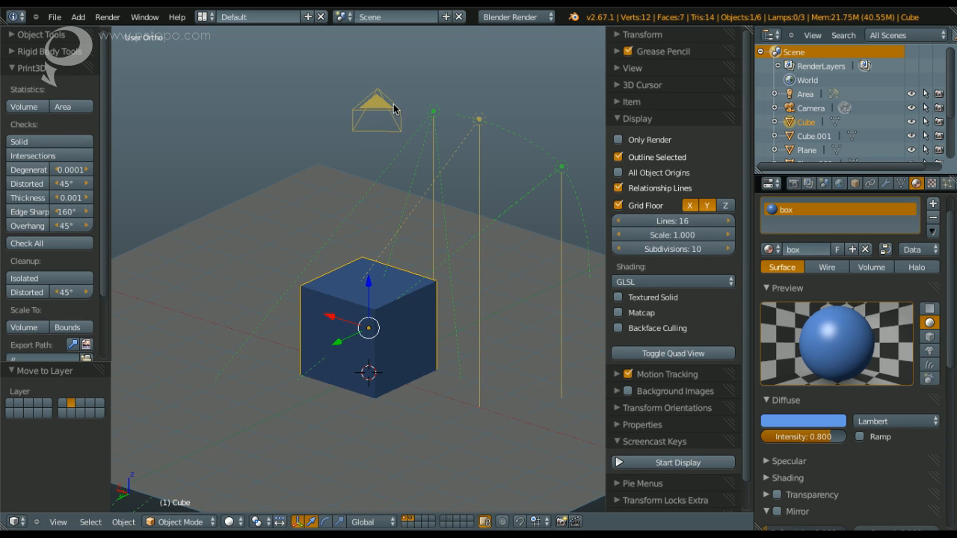
click(232, 523)
click(276, 447)
middle_drag(343, 326, 443, 351)
scroll(431, 351, down, 2)
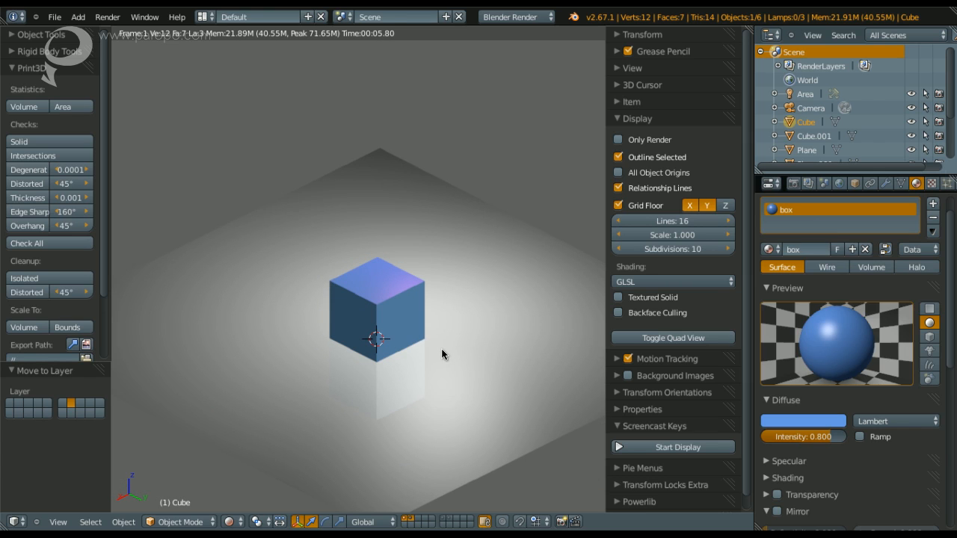
scroll(453, 315, up, 3)
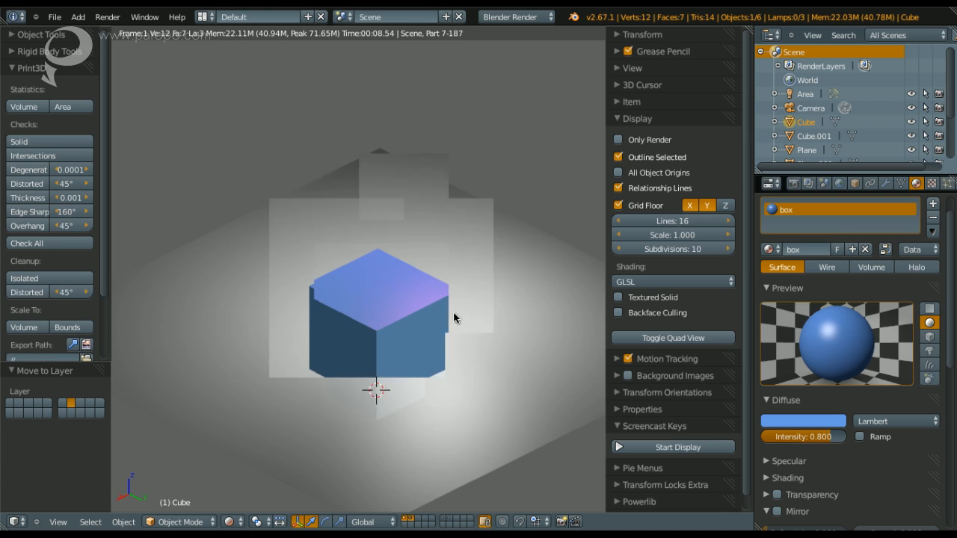
middle_drag(443, 338, 383, 349)
scroll(385, 328, down, 4)
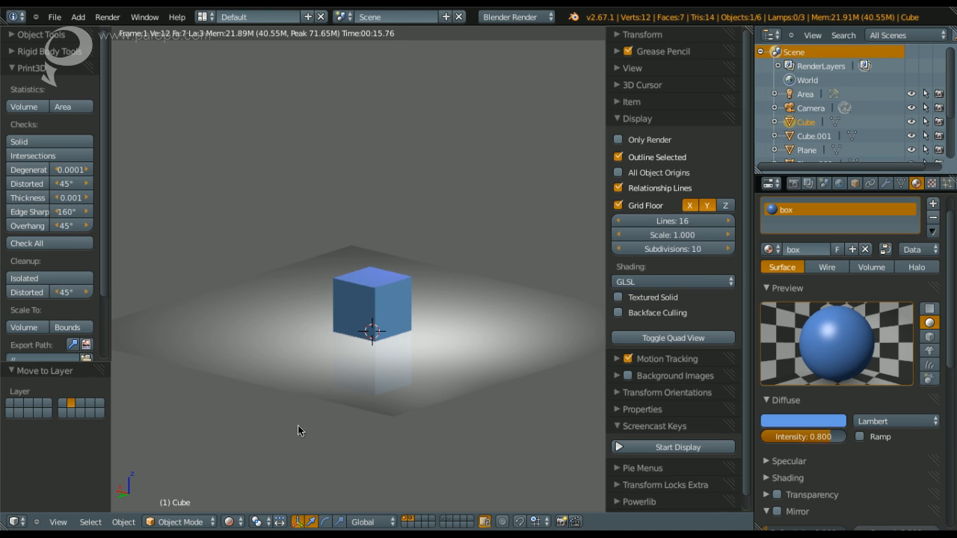
Return the viewport to Solid shading and select the pink spot lamp above the floor
key(z)
click(385, 416)
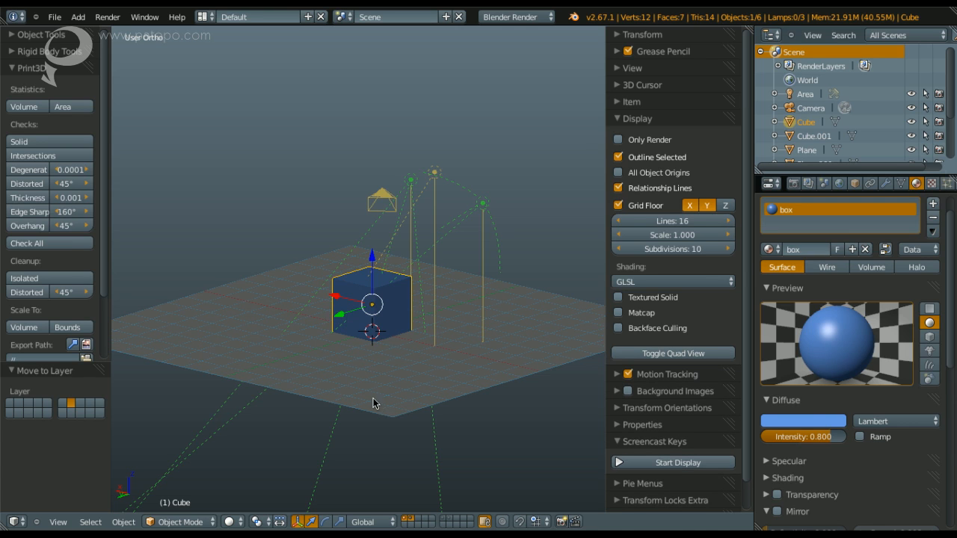
middle_drag(393, 361, 334, 236)
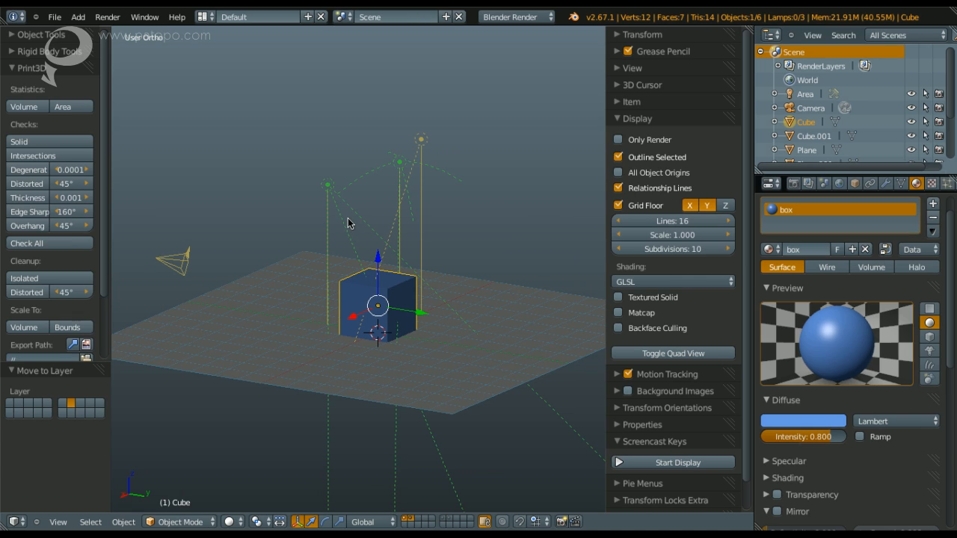
right_click(331, 187)
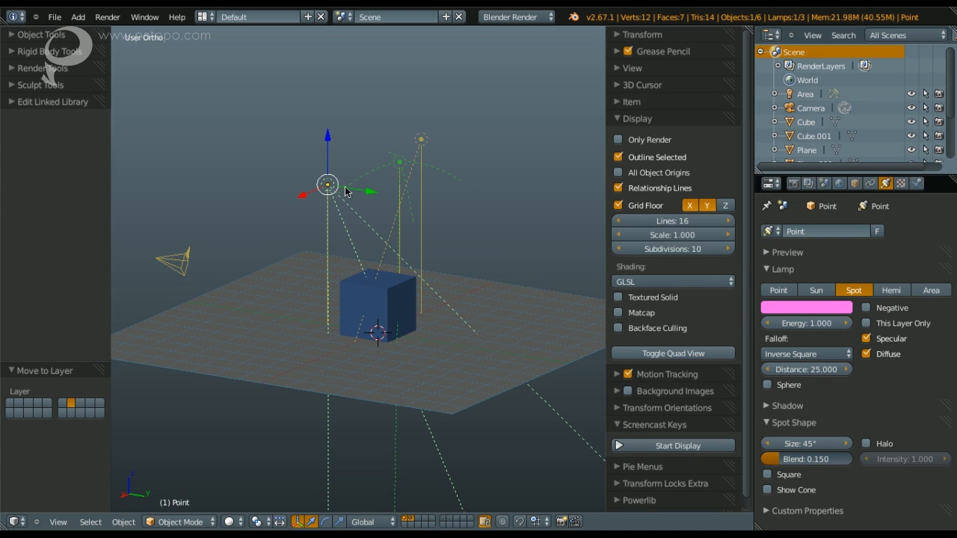
Put the blue cube into Edit Mode and add a second material slot to it
right_click(390, 169)
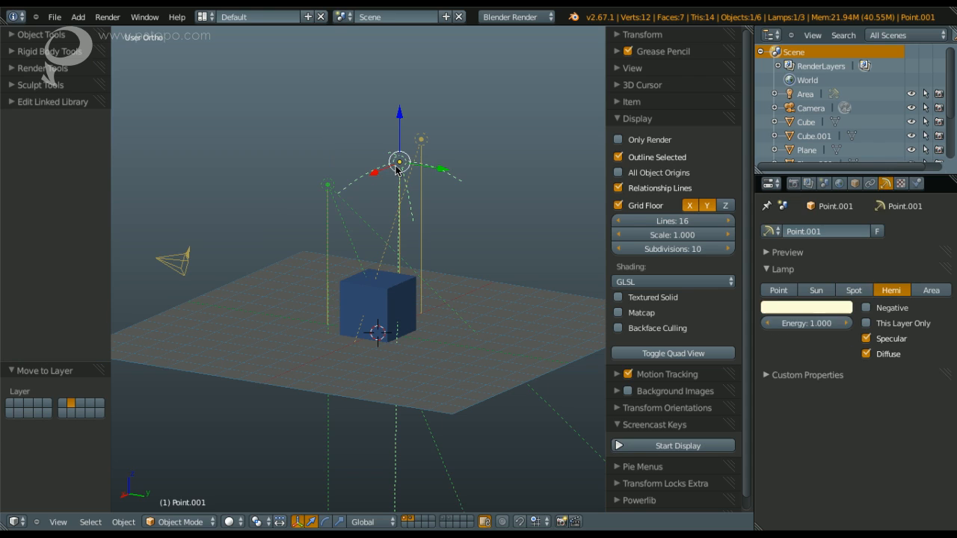
right_click(324, 193)
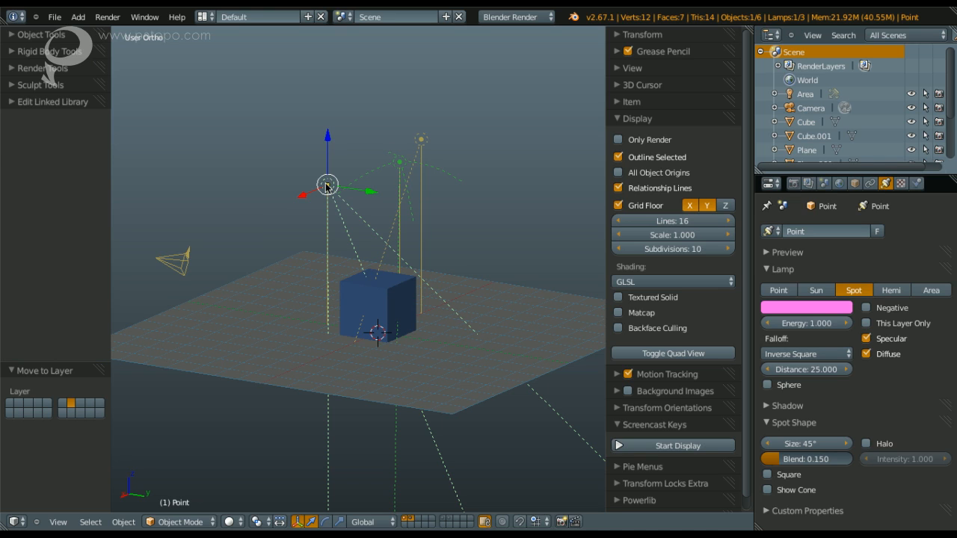
right_click(389, 293)
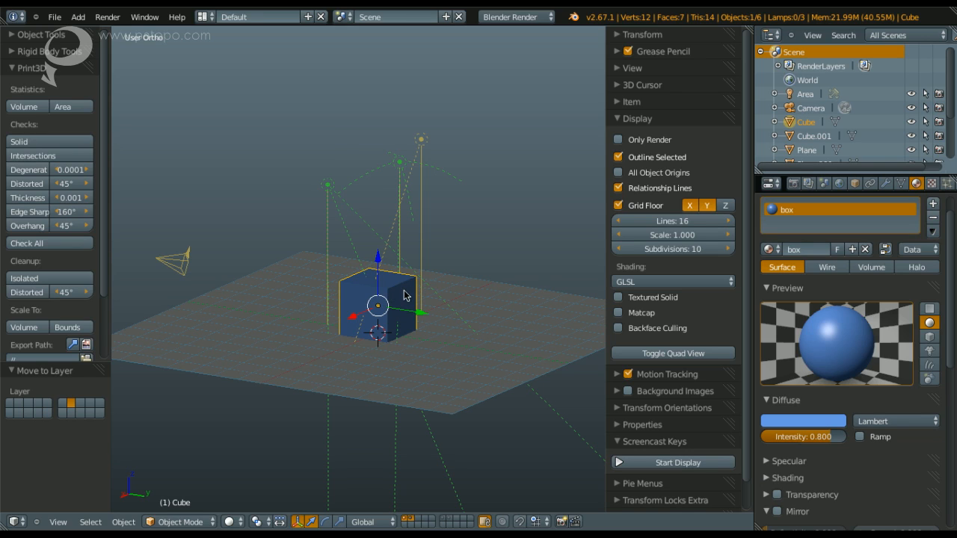
key(Tab)
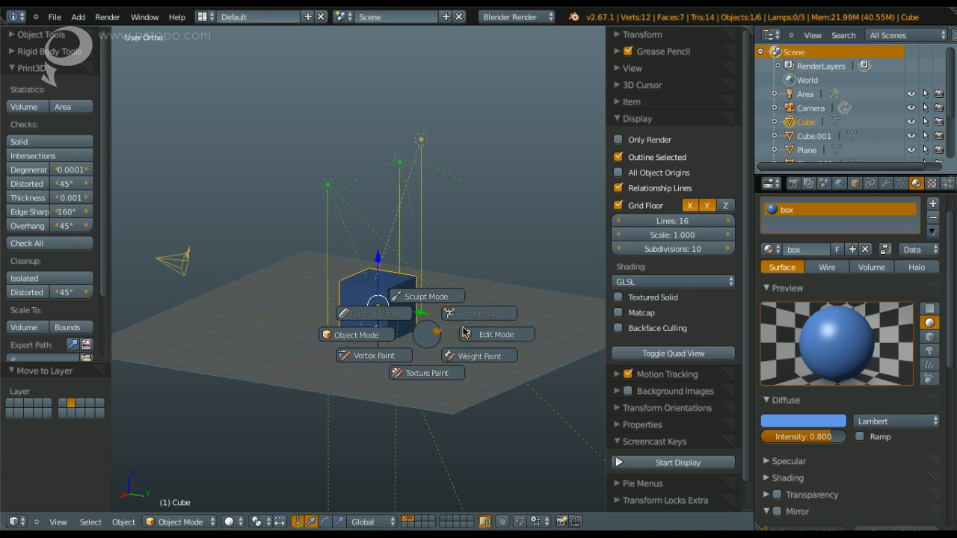
click(466, 331)
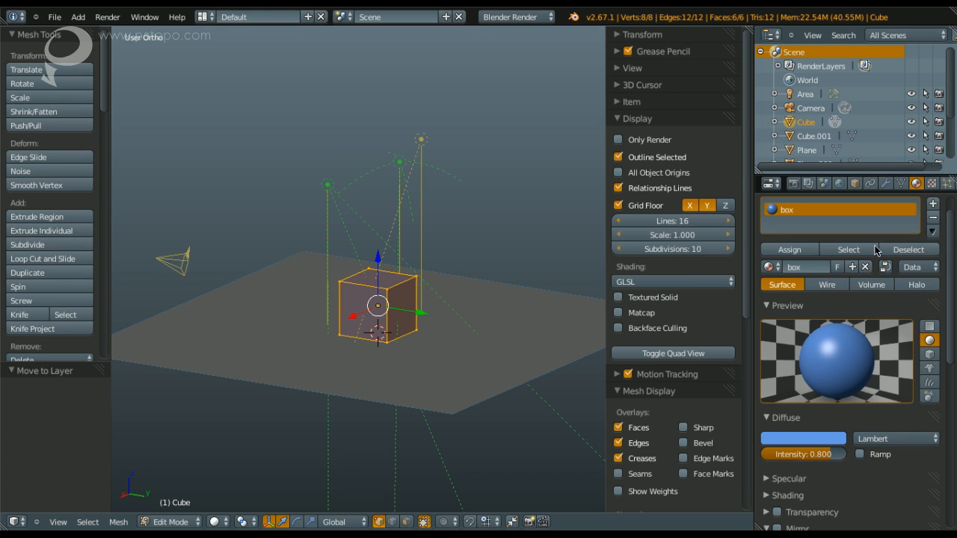
click(932, 203)
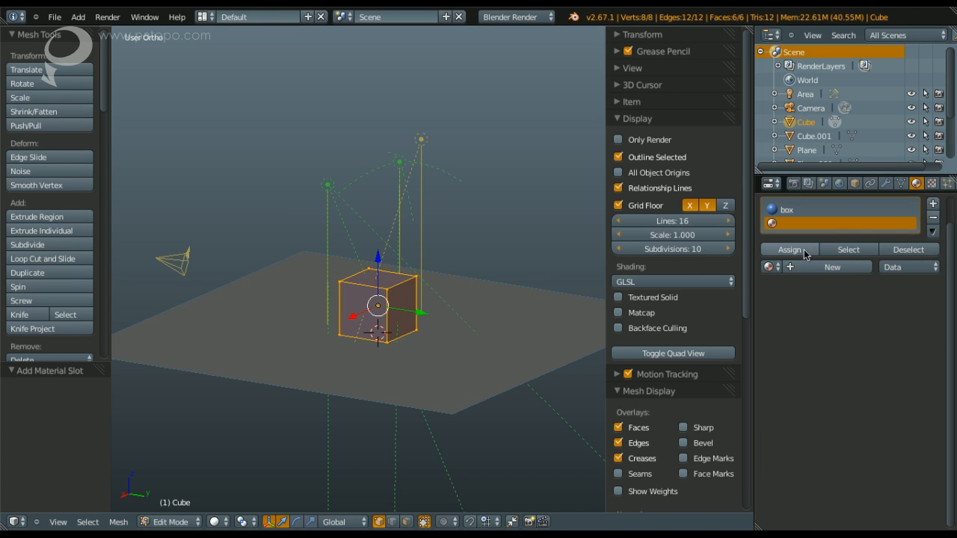
Switch to face selection, select one side face of the cube and assign a new material in the second slot to it
right_click(395, 312)
key(ctrl+Tab)
click(441, 309)
right_click(406, 309)
click(786, 255)
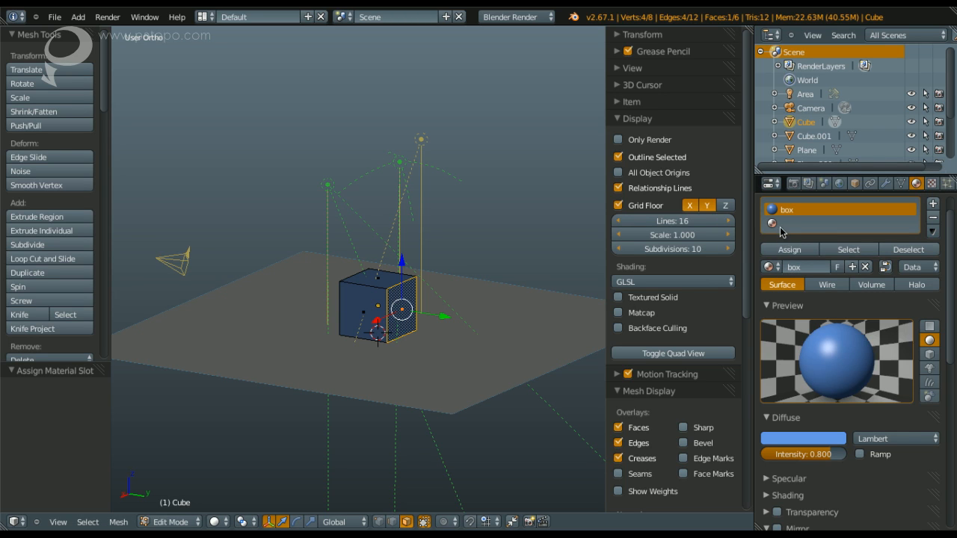
click(782, 223)
click(792, 266)
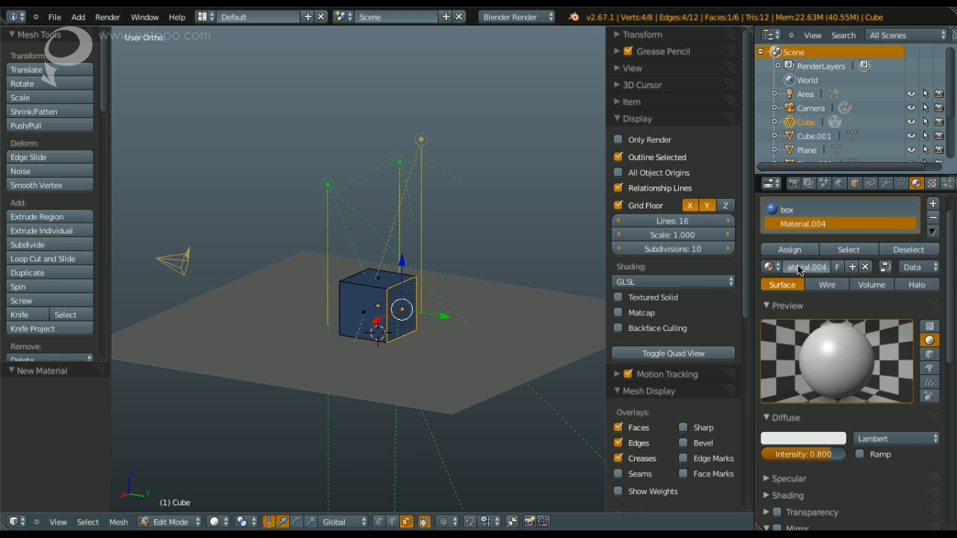
click(790, 249)
Set the new material's light group to lamp.group and make the group's lights exclusive to it
middle_drag(479, 333, 344, 291)
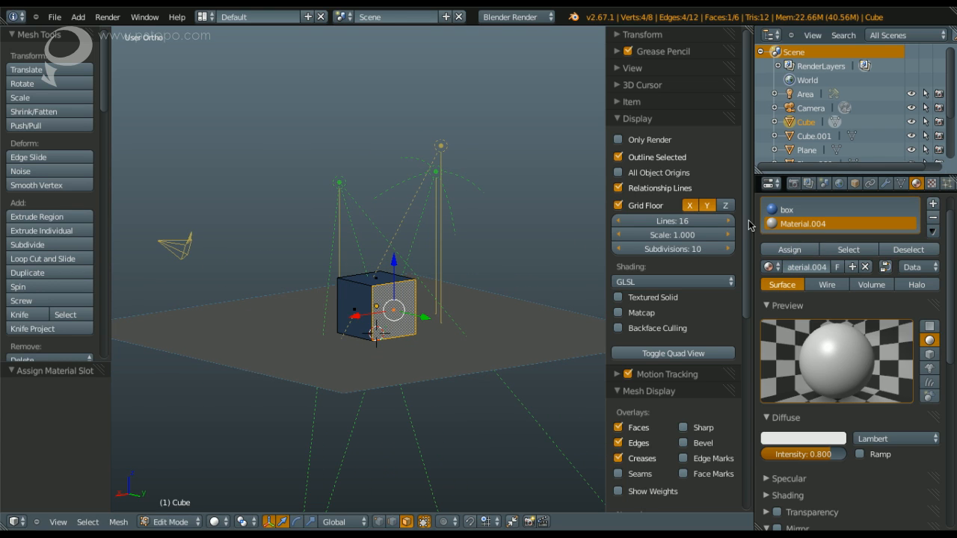
middle_drag(447, 334, 419, 302)
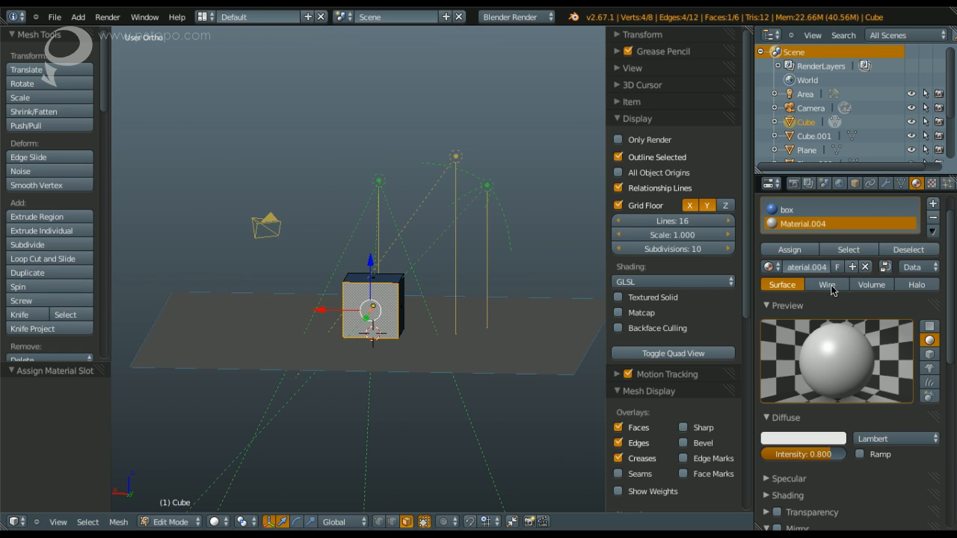
scroll(841, 385, down, 5)
scroll(842, 390, down, 4)
click(787, 392)
click(786, 393)
scroll(815, 421, down, 2)
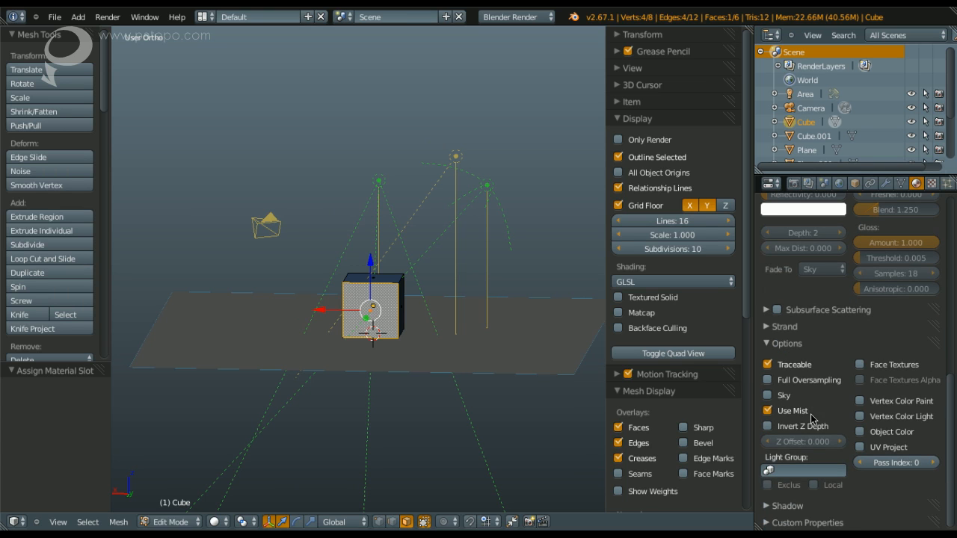
click(795, 471)
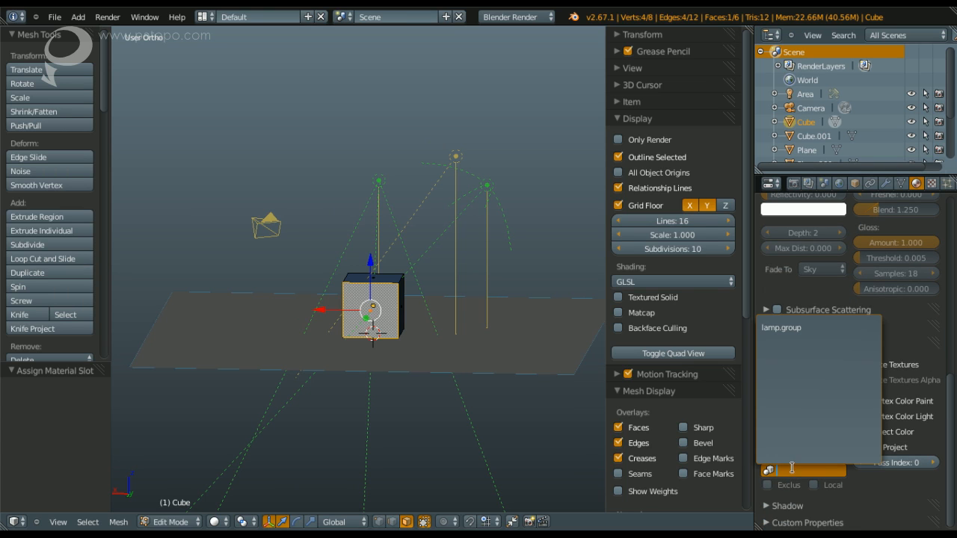
click(772, 329)
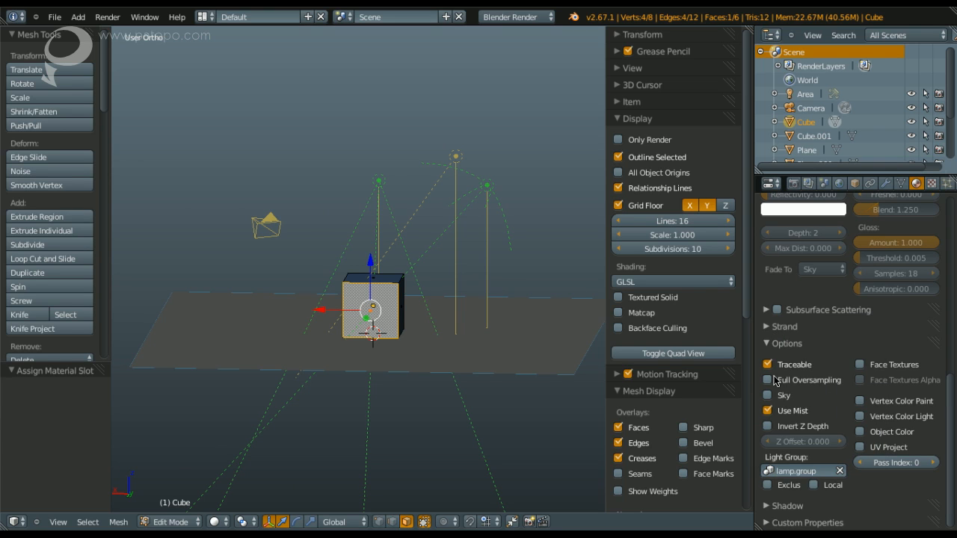
click(772, 486)
Return the cube to Object Mode
middle_drag(317, 376, 378, 349)
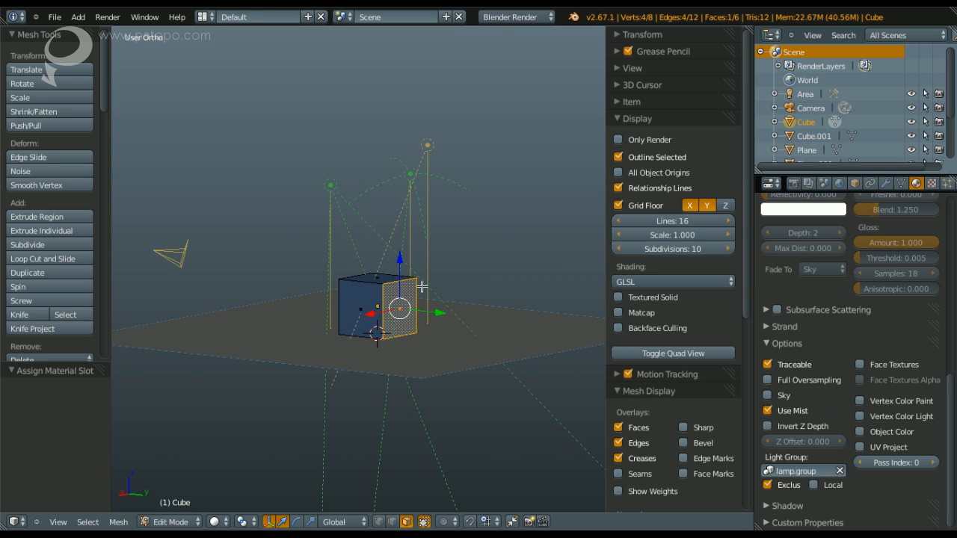
key(Tab)
click(391, 285)
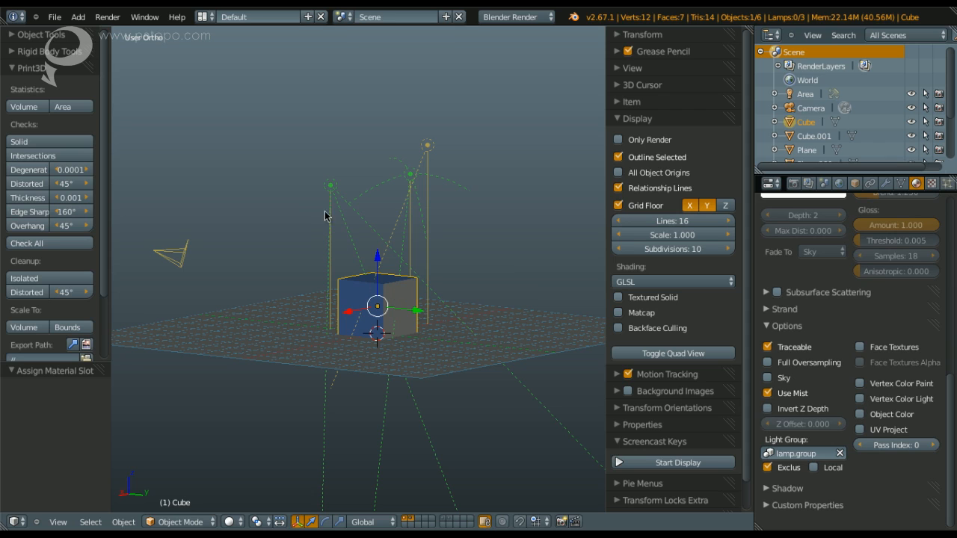
Look through the cube's object and mesh data settings, and review its material's light group options
click(855, 184)
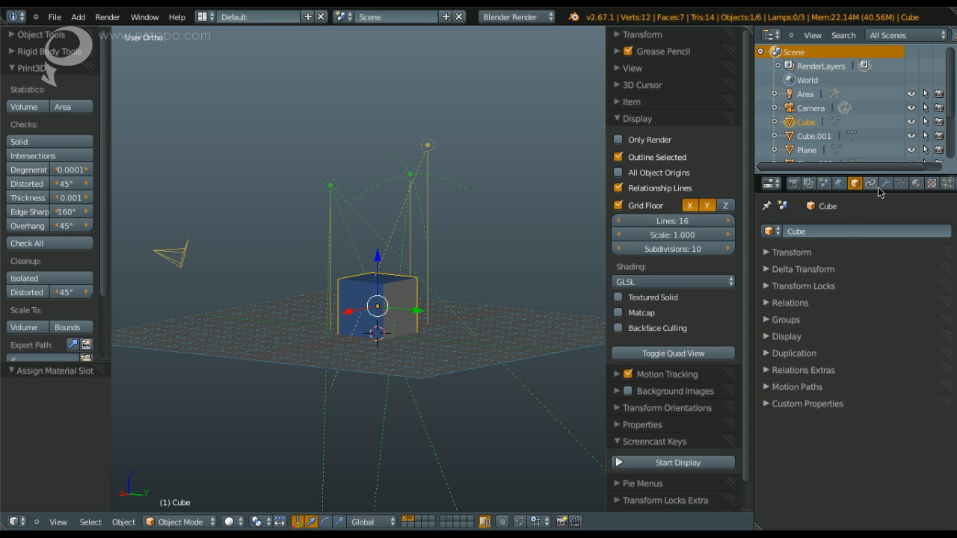
click(900, 184)
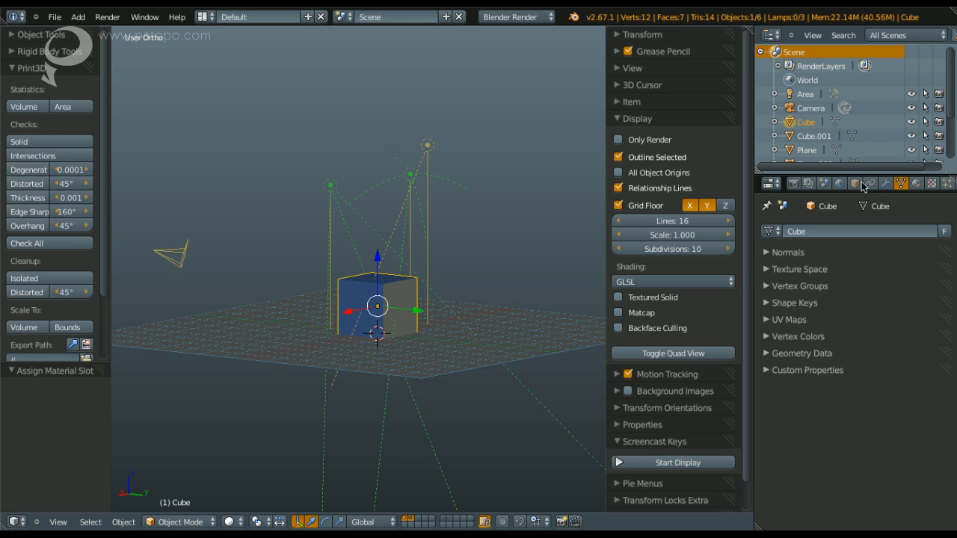
click(817, 271)
click(817, 272)
click(825, 287)
click(825, 288)
click(822, 288)
click(823, 288)
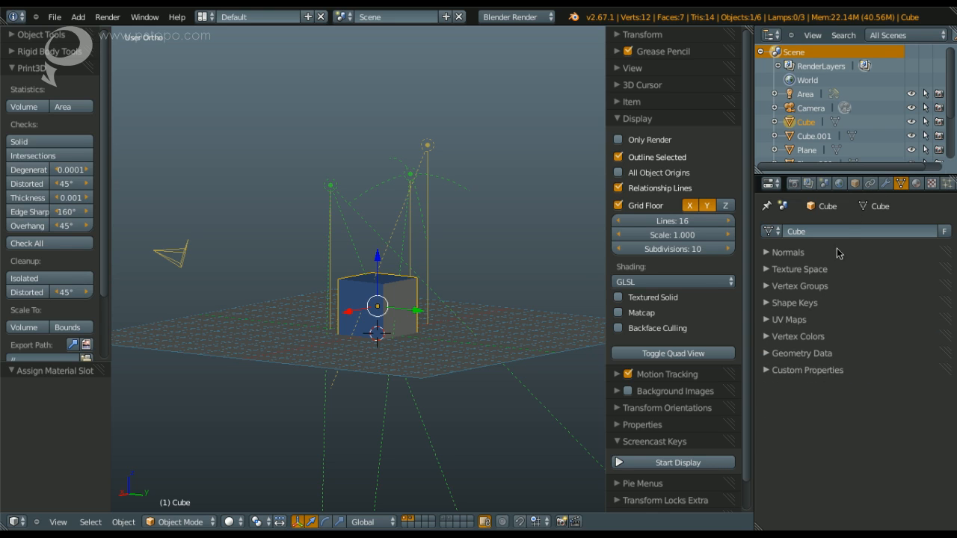
click(855, 183)
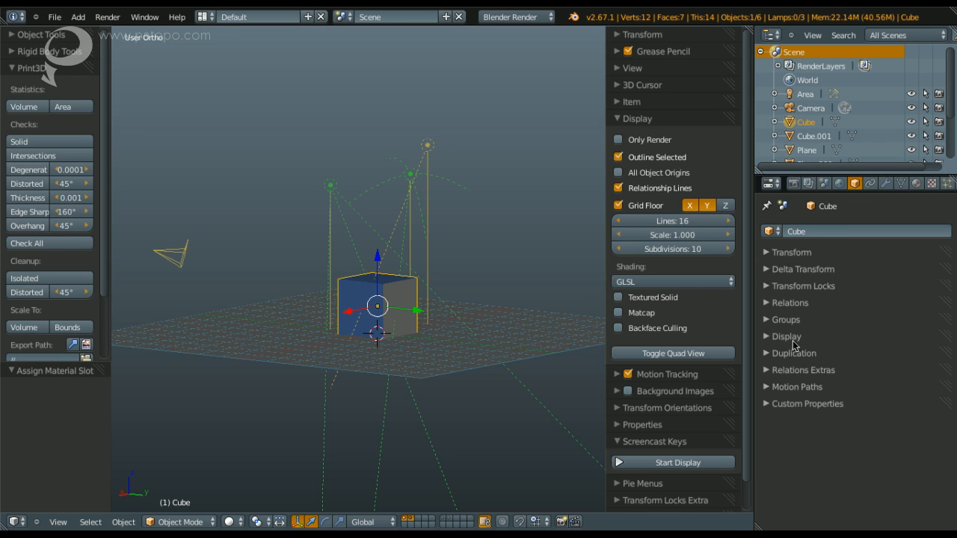
click(917, 184)
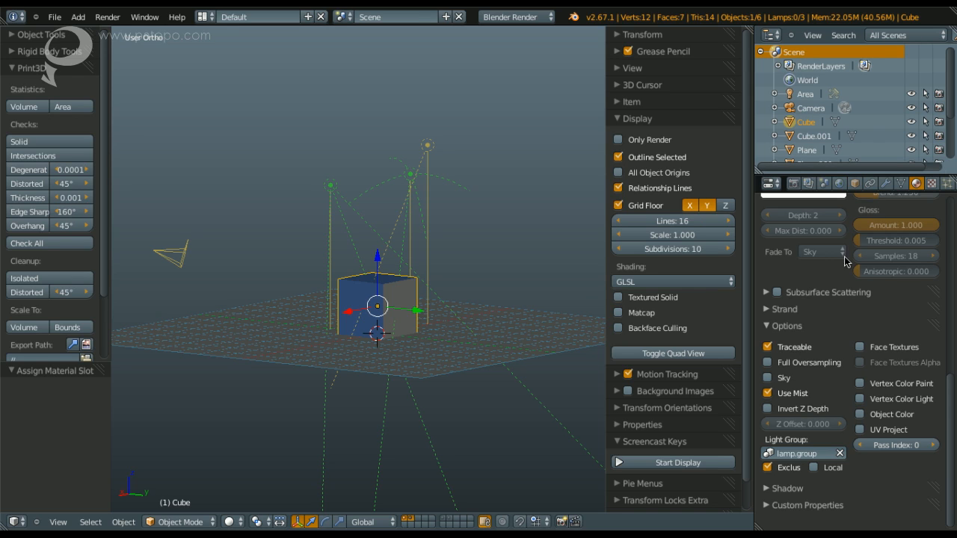
middle_drag(384, 297, 437, 300)
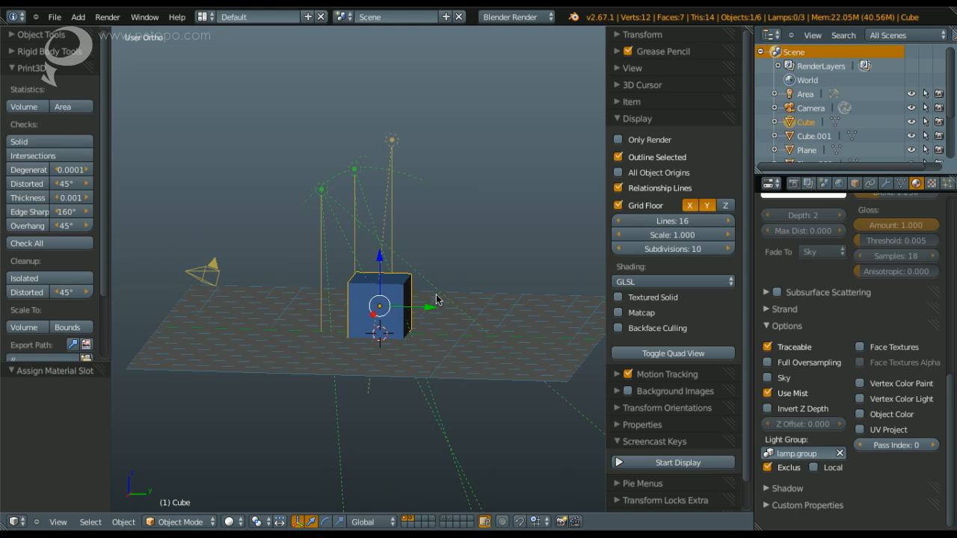